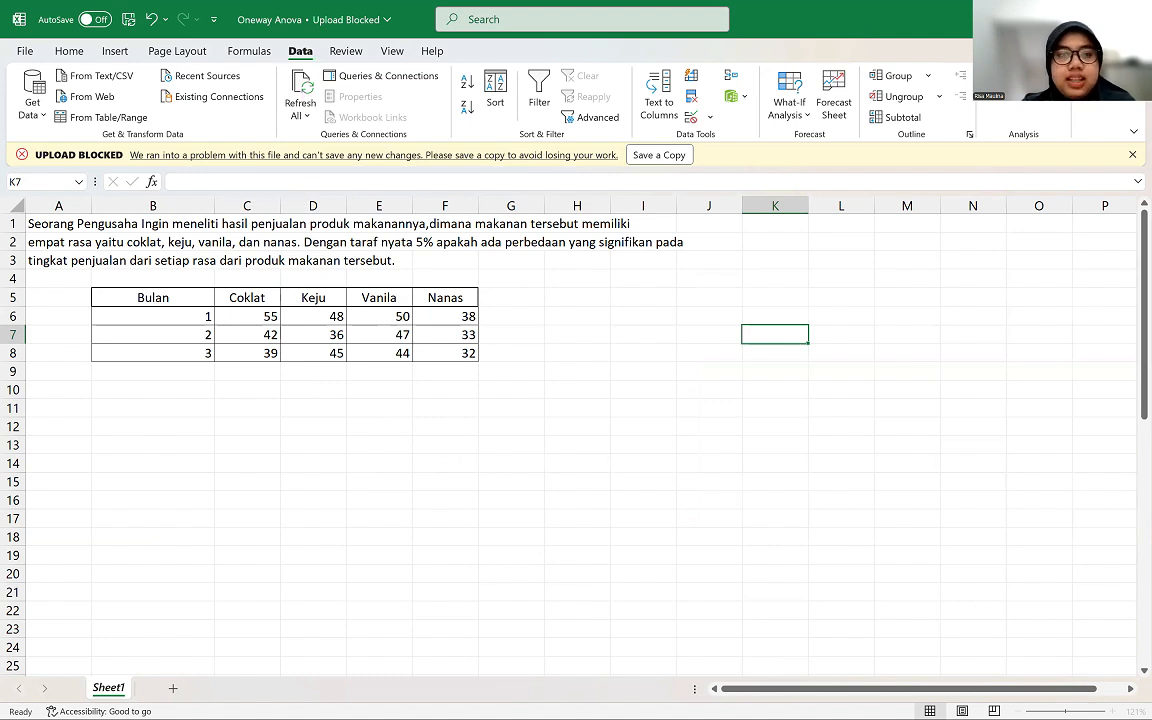
Step: Start a single-factor ANOVA from the data analysis tools on range C5:F8, with labels in the first row
click(1022, 76)
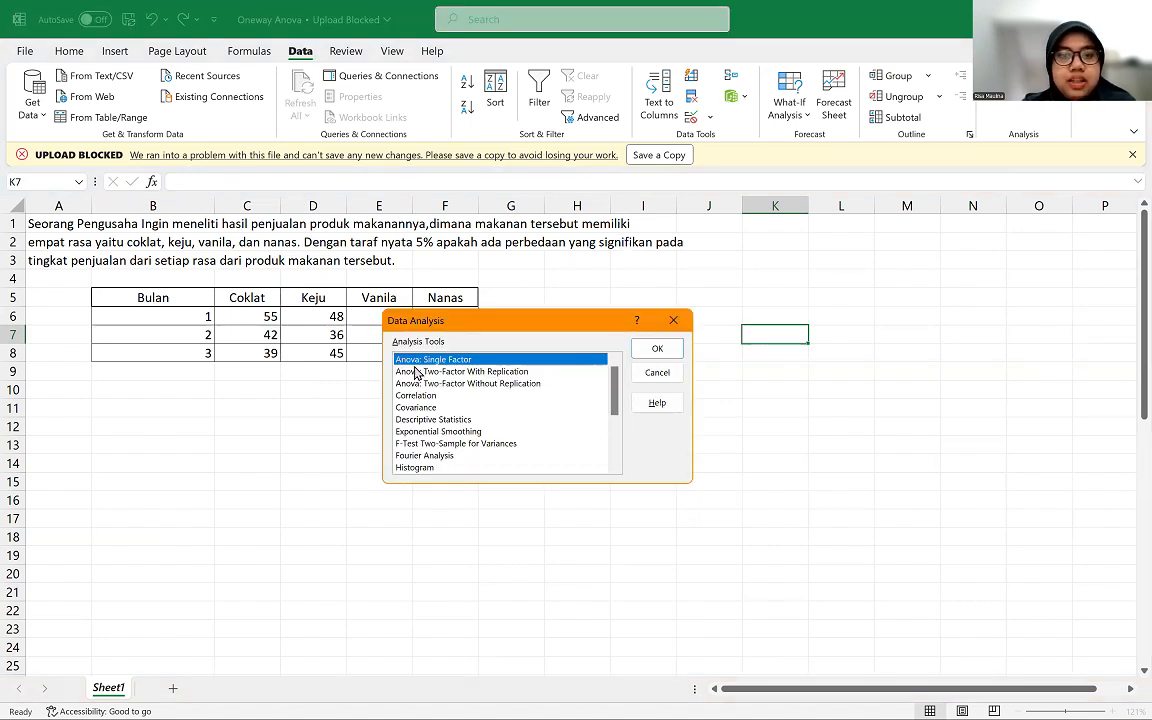
click(655, 352)
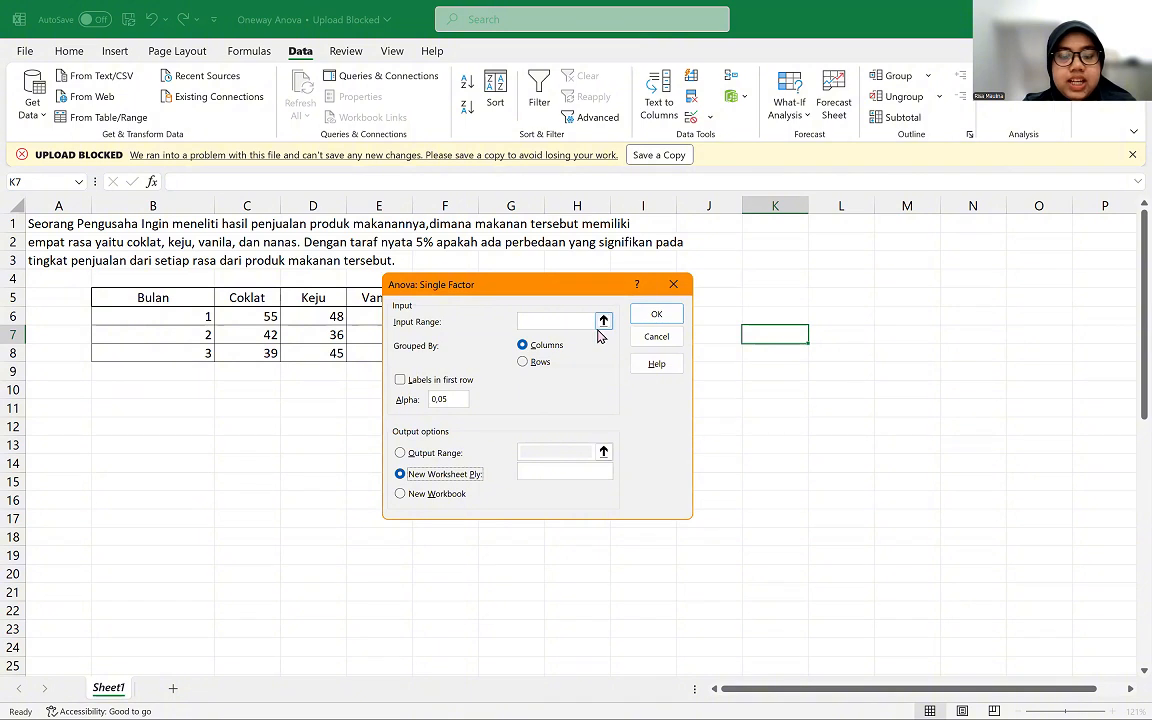
click(602, 321)
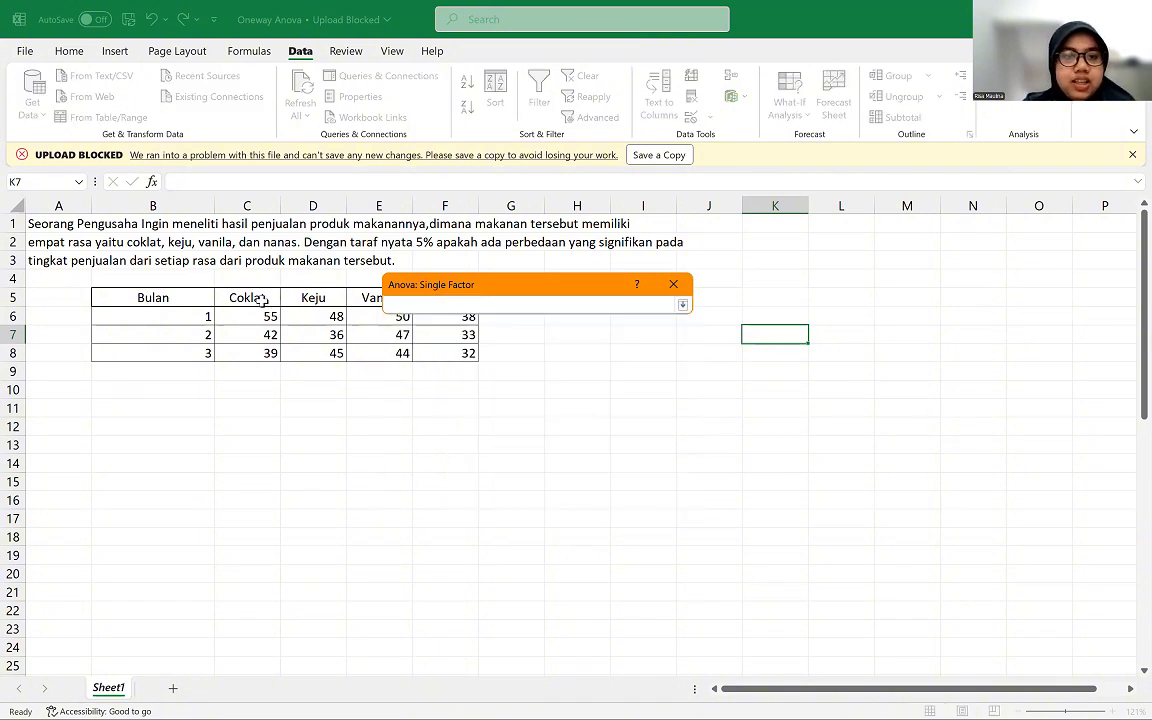
click(258, 300)
drag(437, 342, 440, 356)
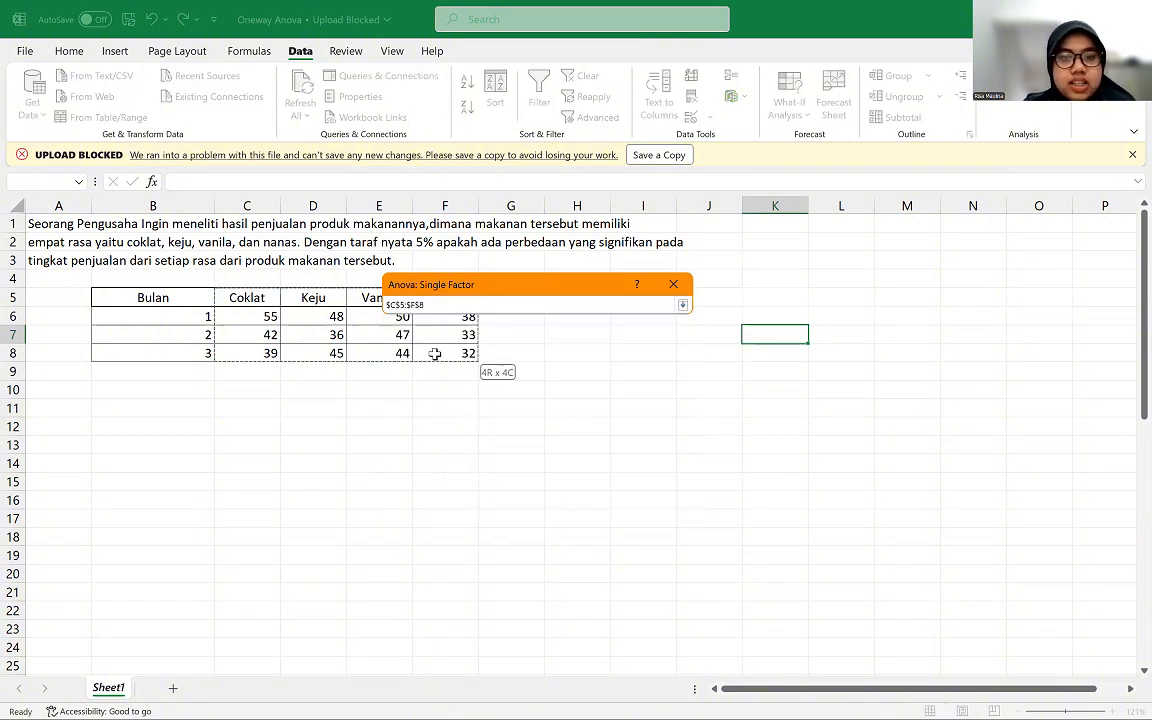
click(685, 305)
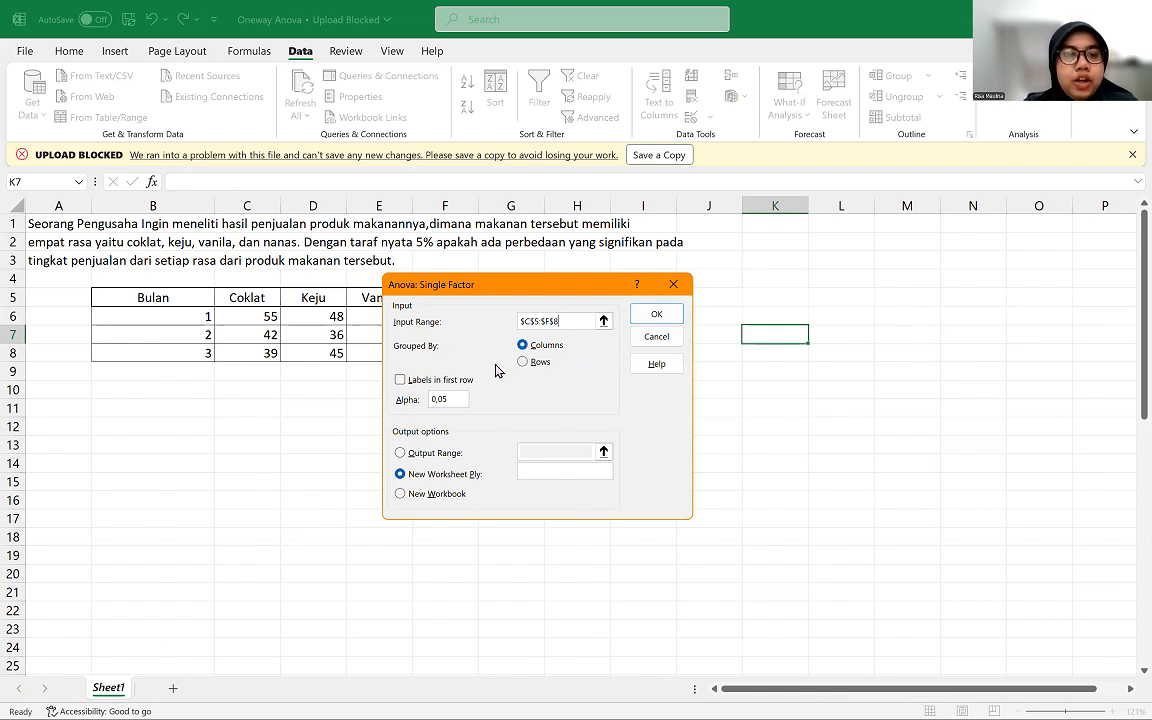
click(402, 381)
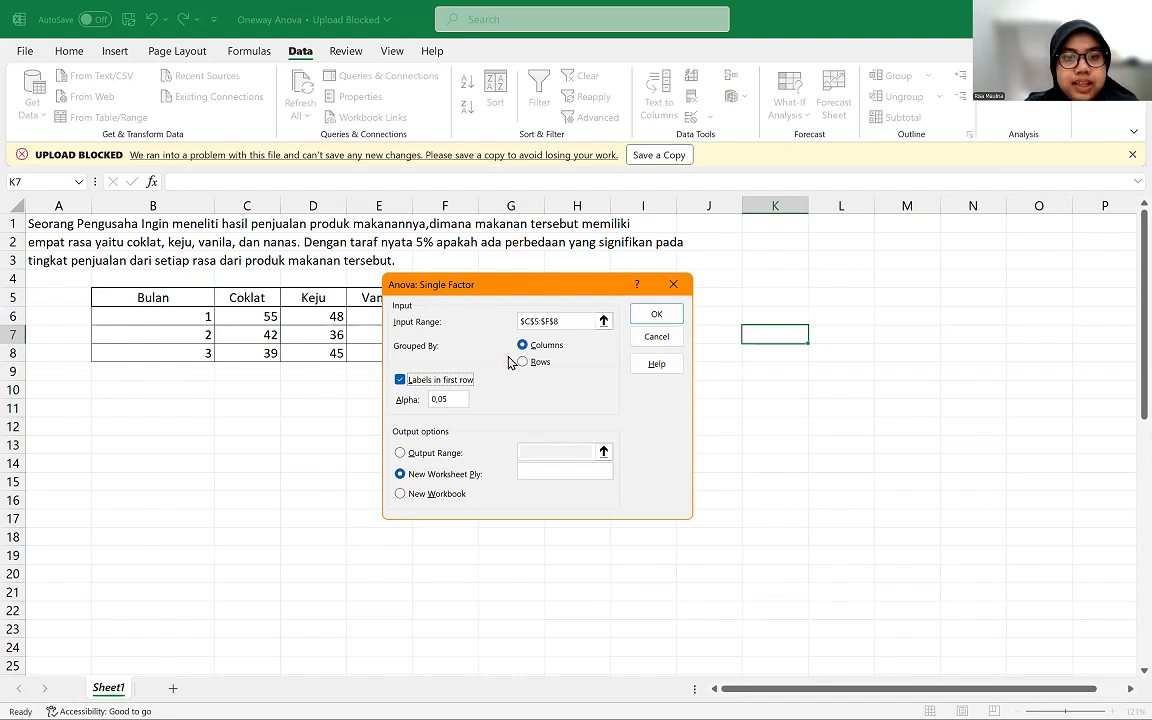
Step: Set the ANOVA output range to cell B10 on the current sheet and run the analysis
click(401, 452)
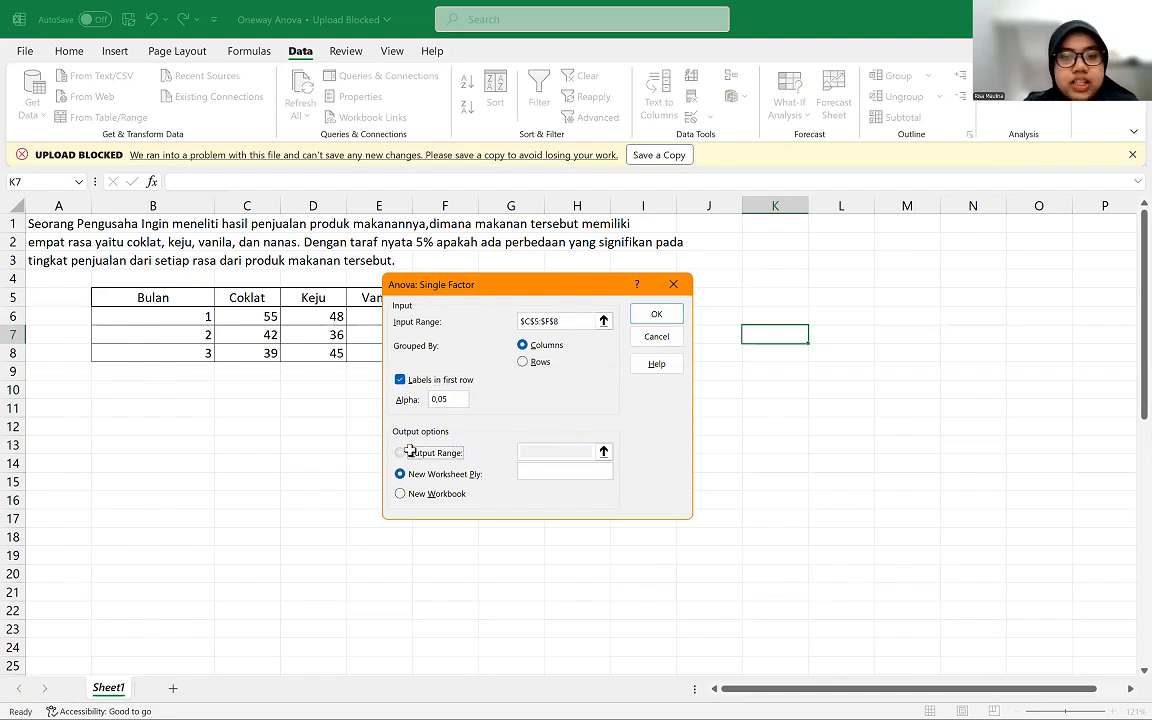
click(600, 451)
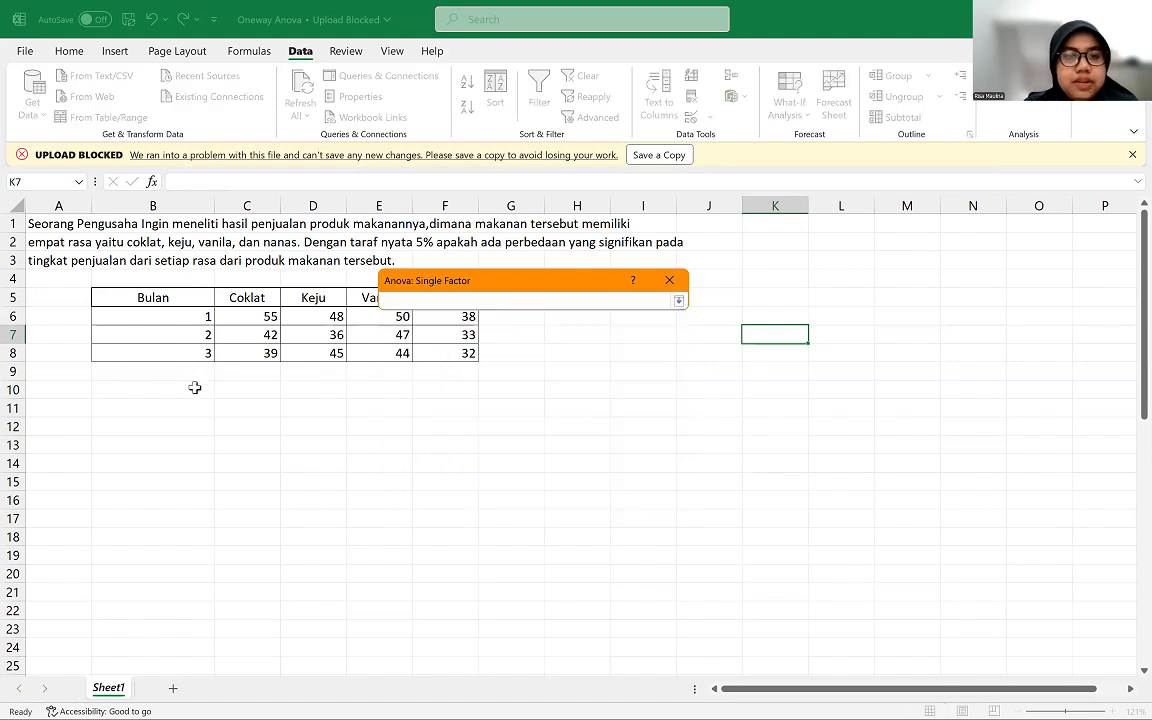
click(121, 389)
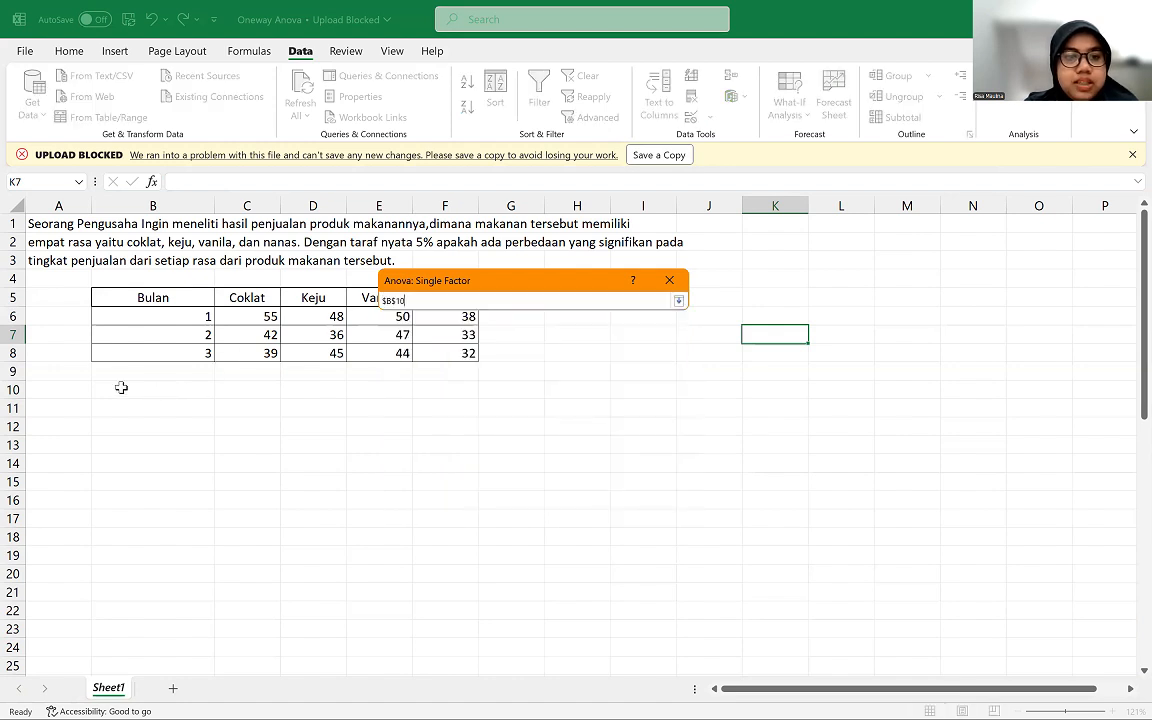
click(678, 300)
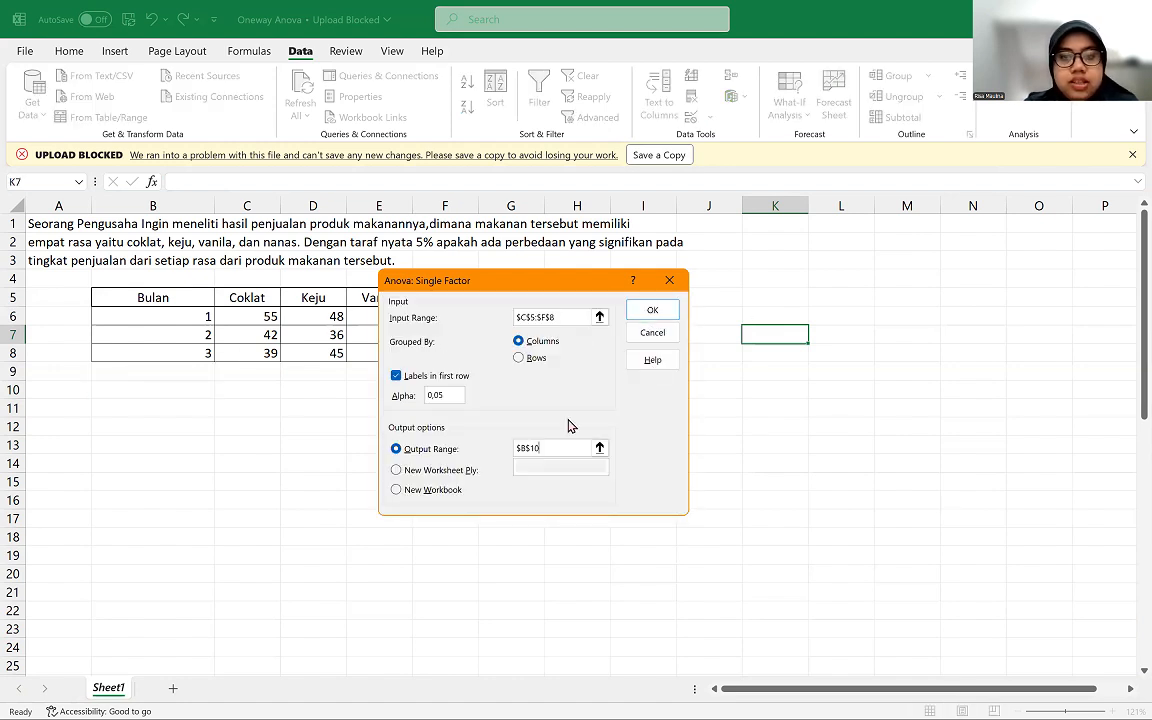
click(652, 312)
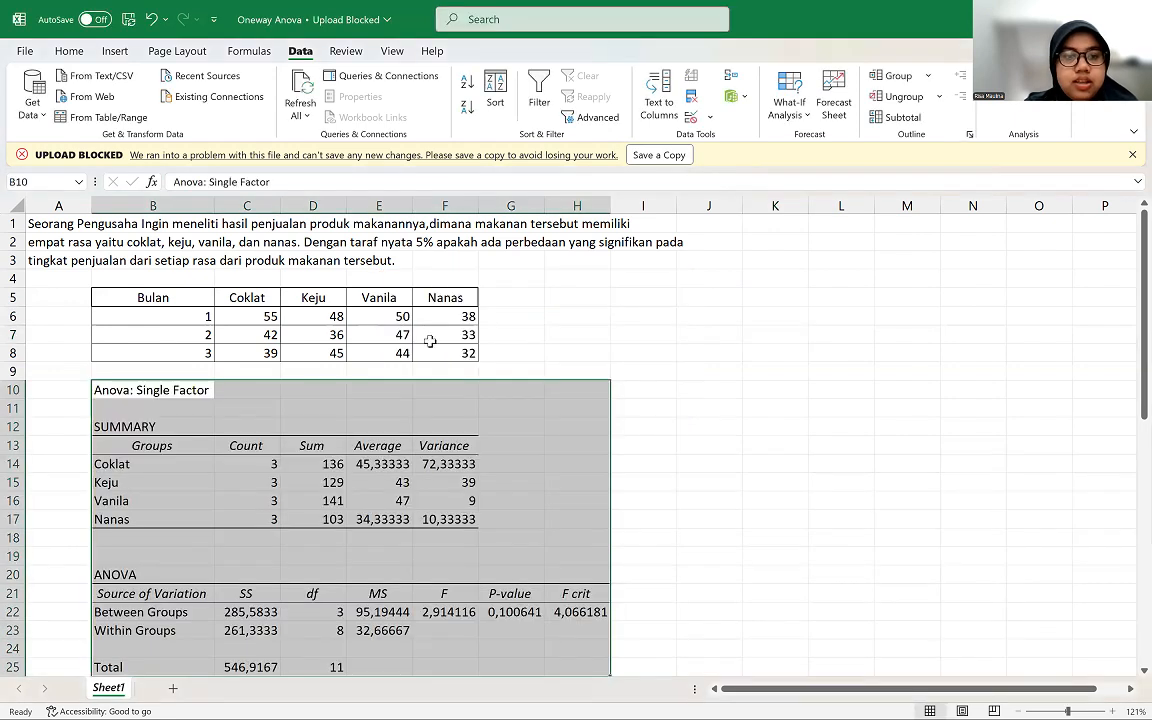
click(688, 458)
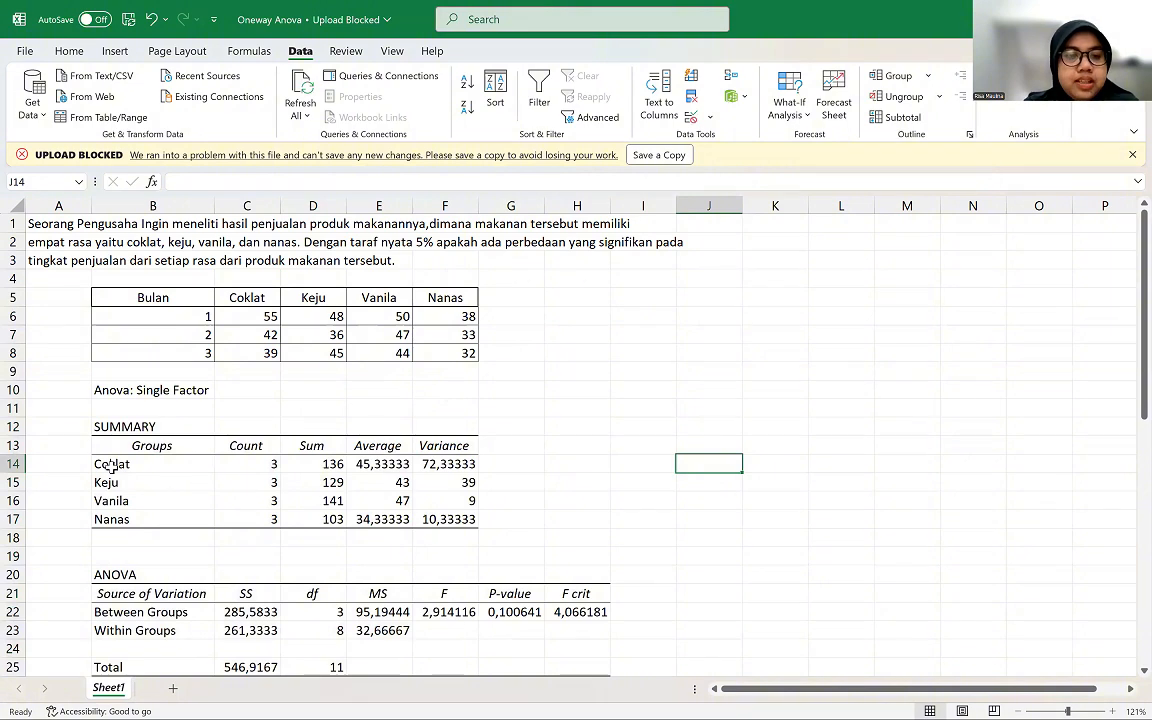
Step: Examine the ANOVA summary and variance tables against the hypotheses and decision rules written below them
scroll(112, 467, down, 1)
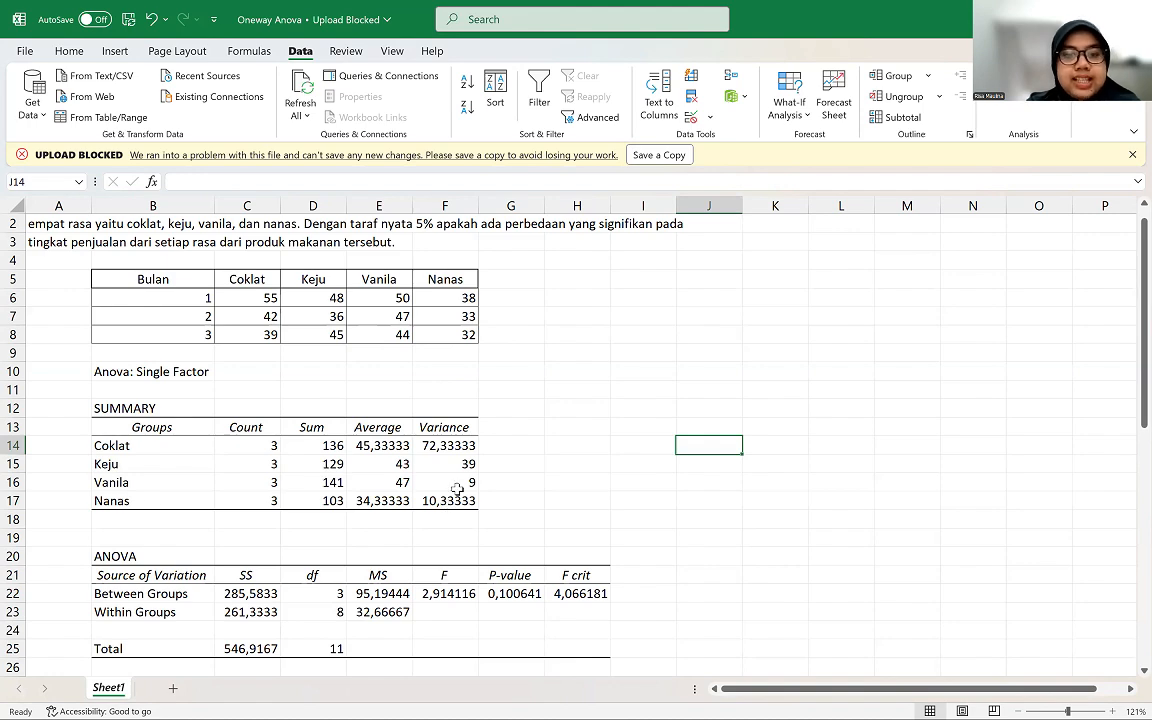
scroll(456, 488, down, 2)
scroll(456, 488, up, 1)
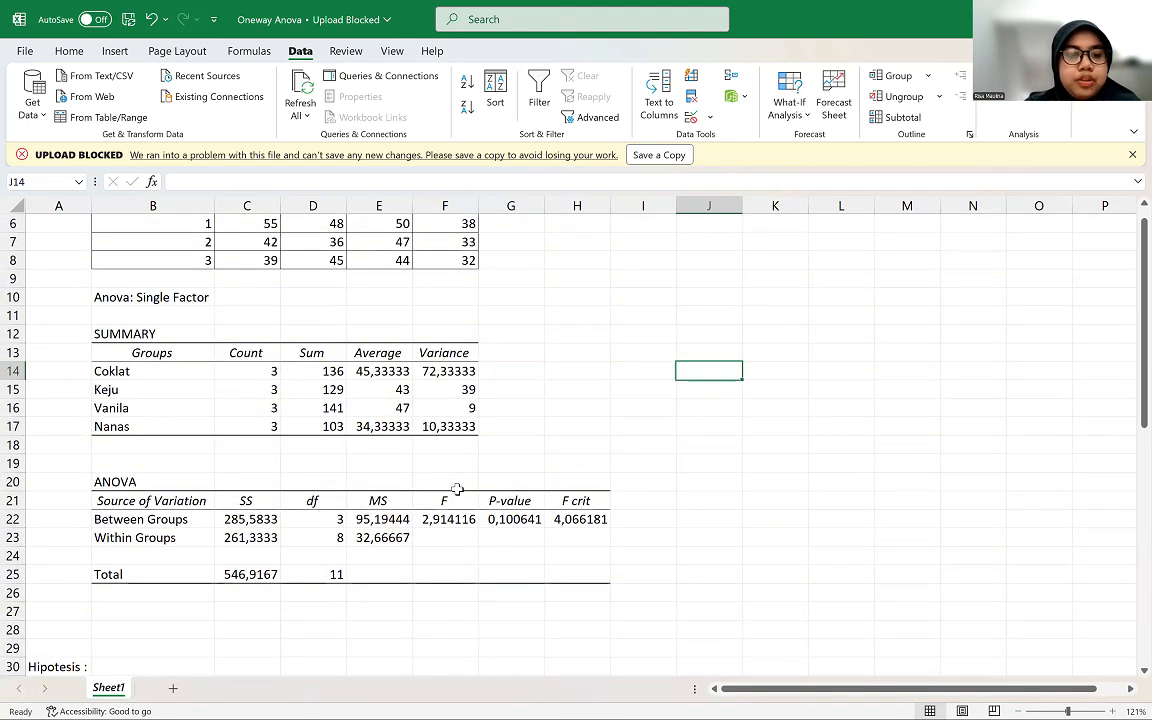
scroll(456, 488, down, 2)
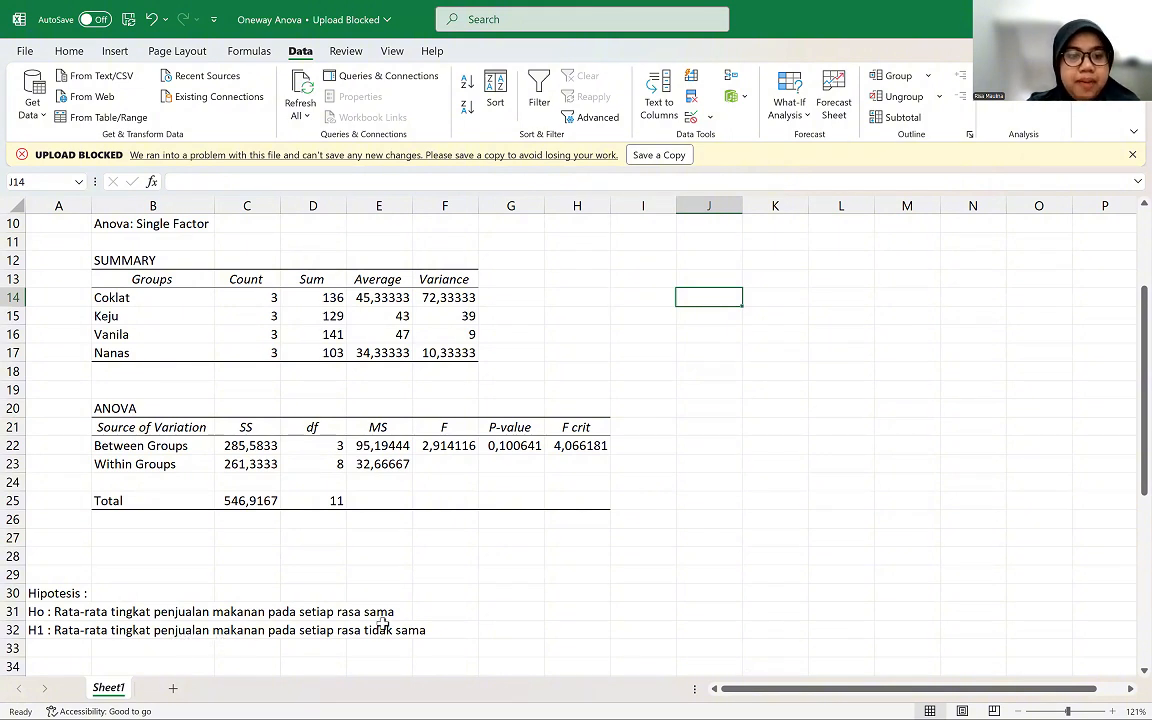
key(Down)
key(Down)
key(Down)
key(Down)
key(Down)
key(Down)
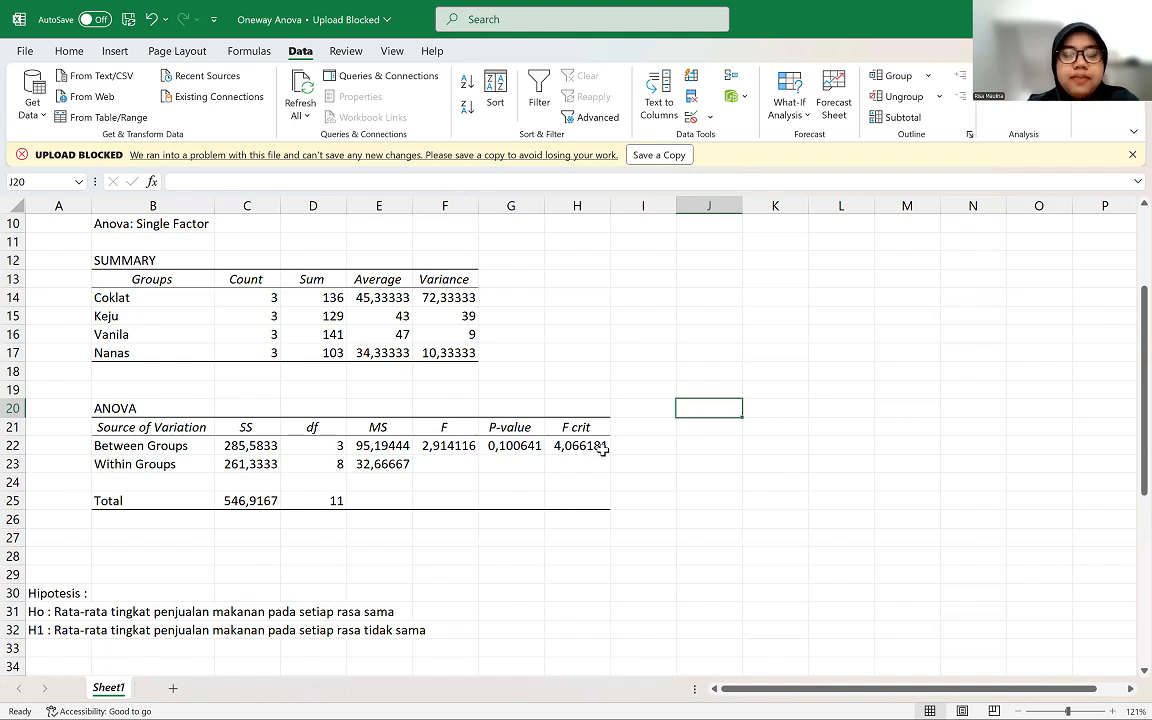
scroll(336, 495, down, 2)
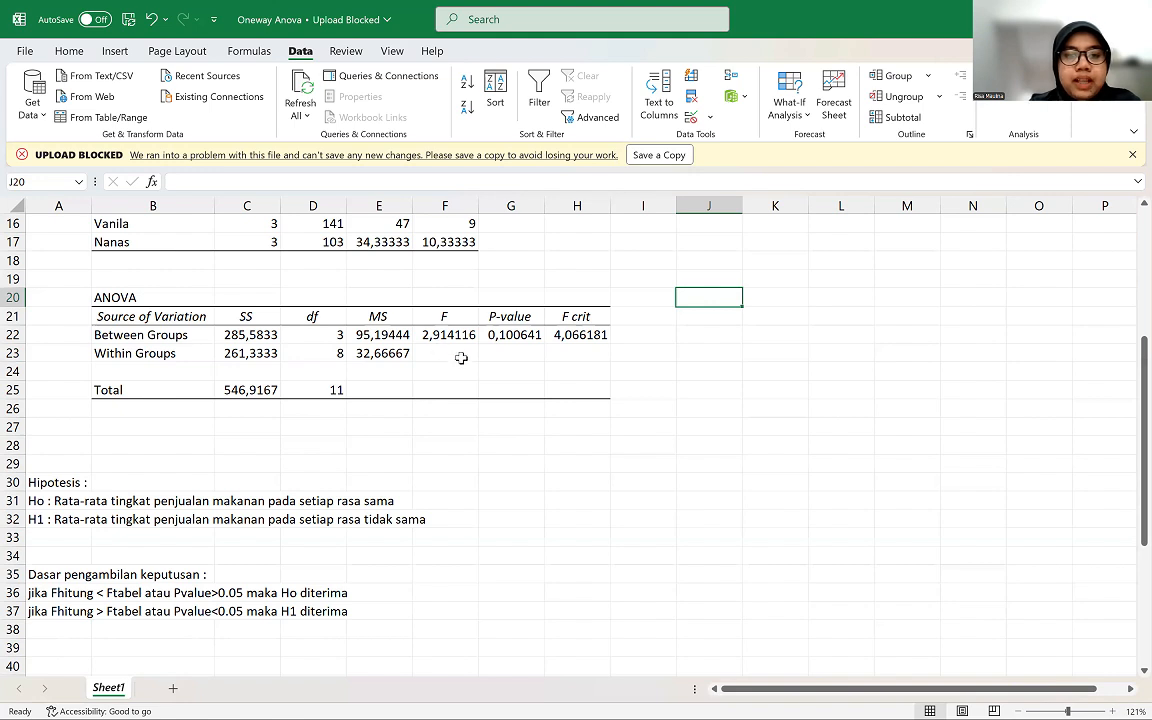
click(510, 426)
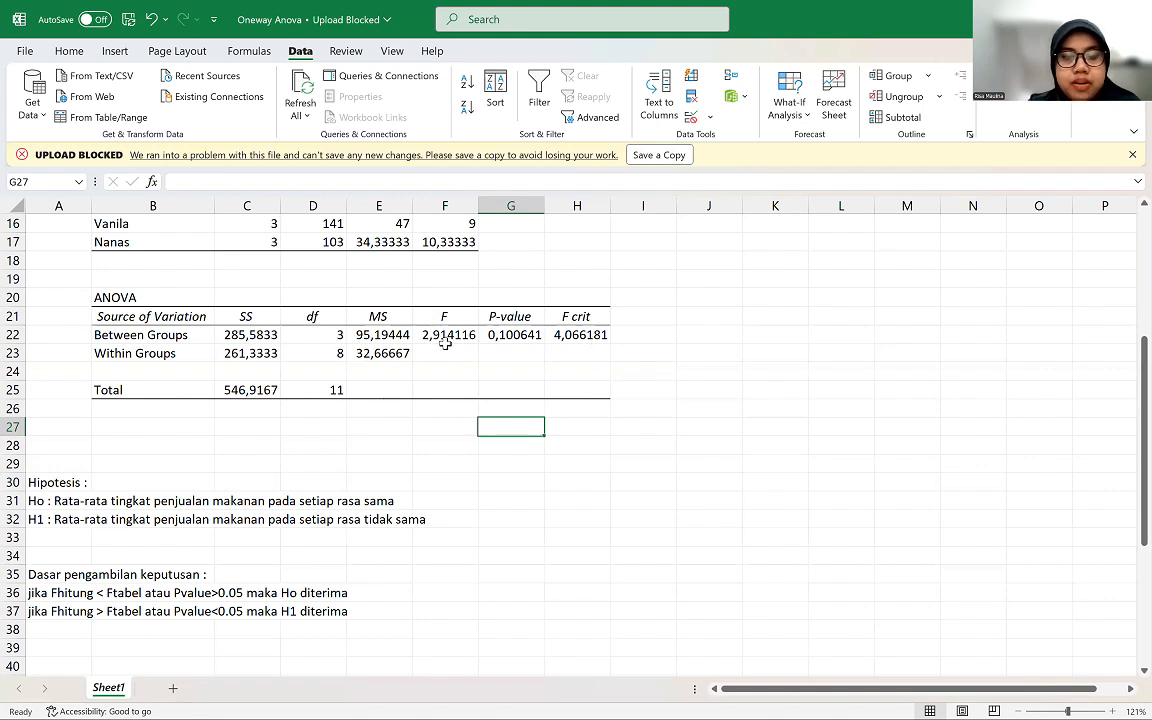
Step: Enter the conclusion "F<Fcrit , Ho diterima" in cell I22, beside the Between Groups row
click(641, 334)
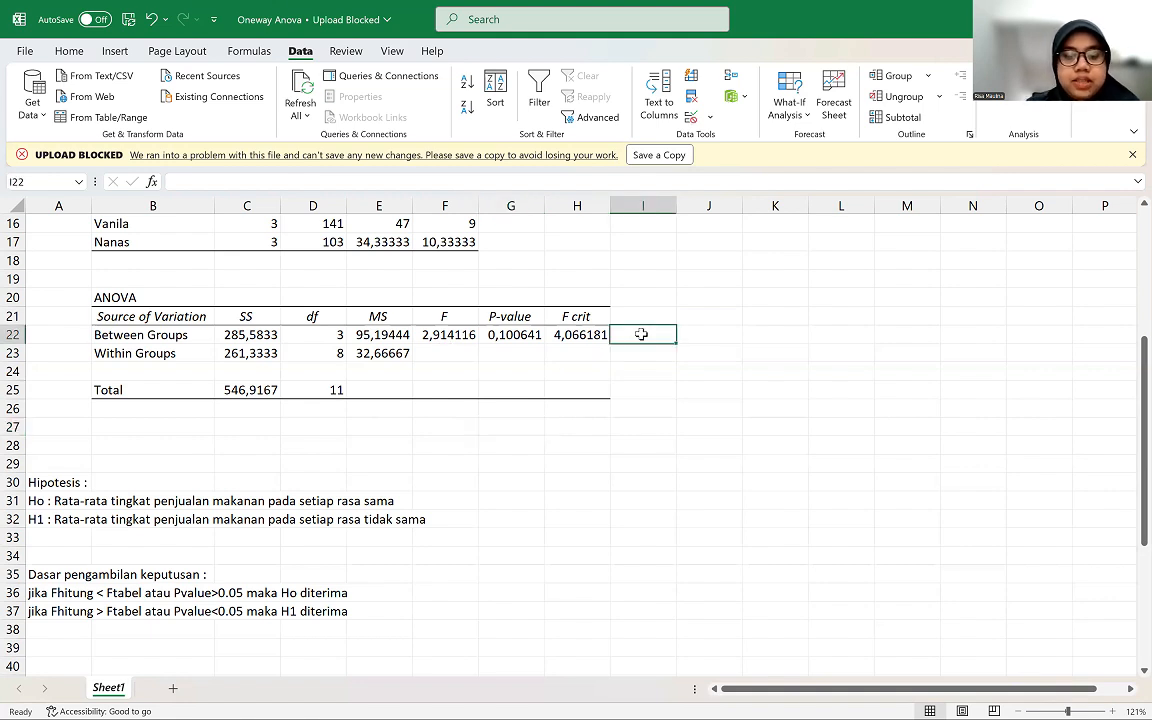
text(F)
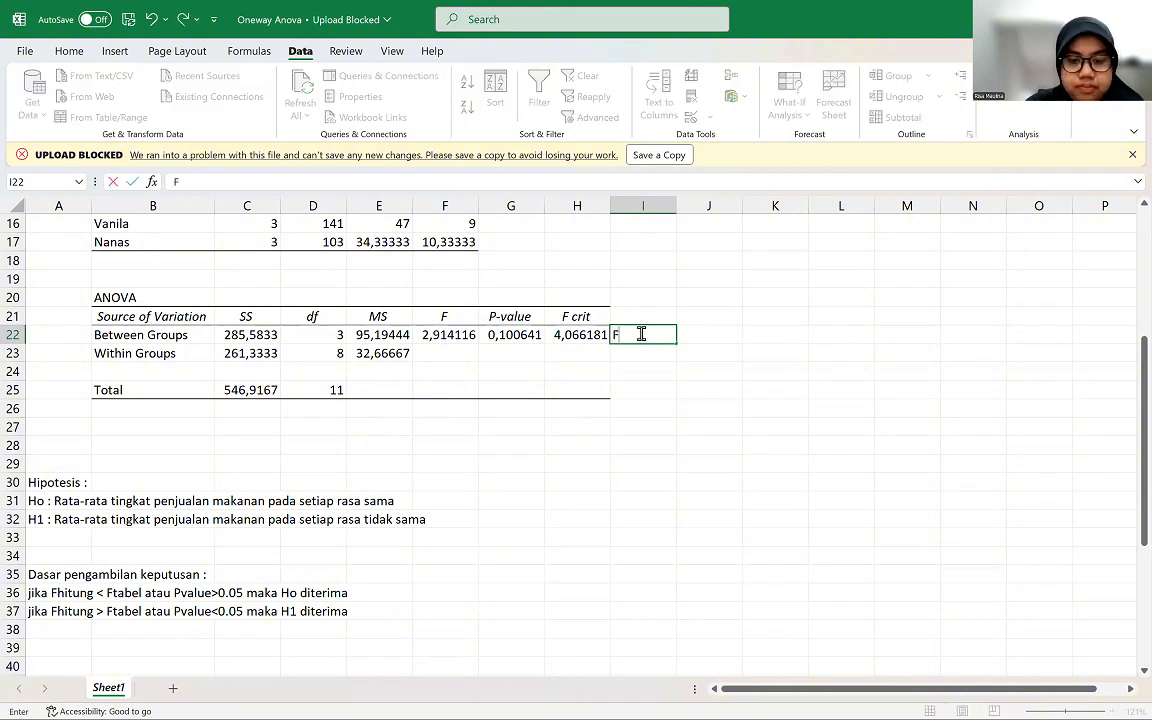
text(<)
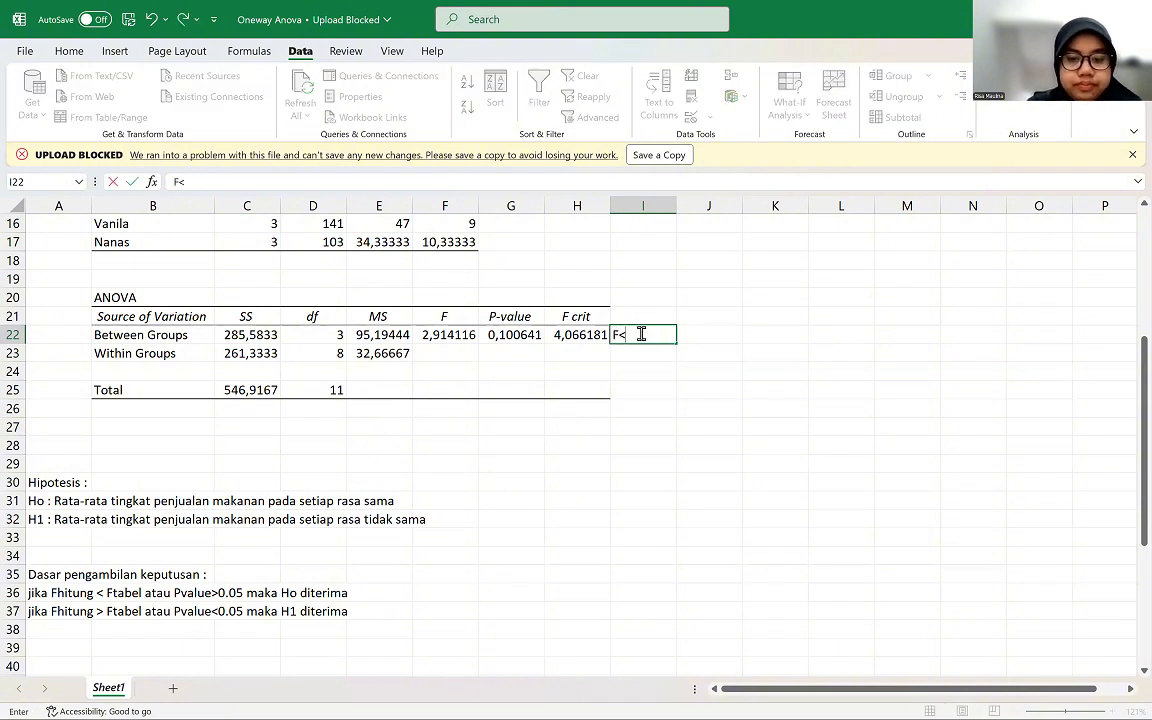
text(F)
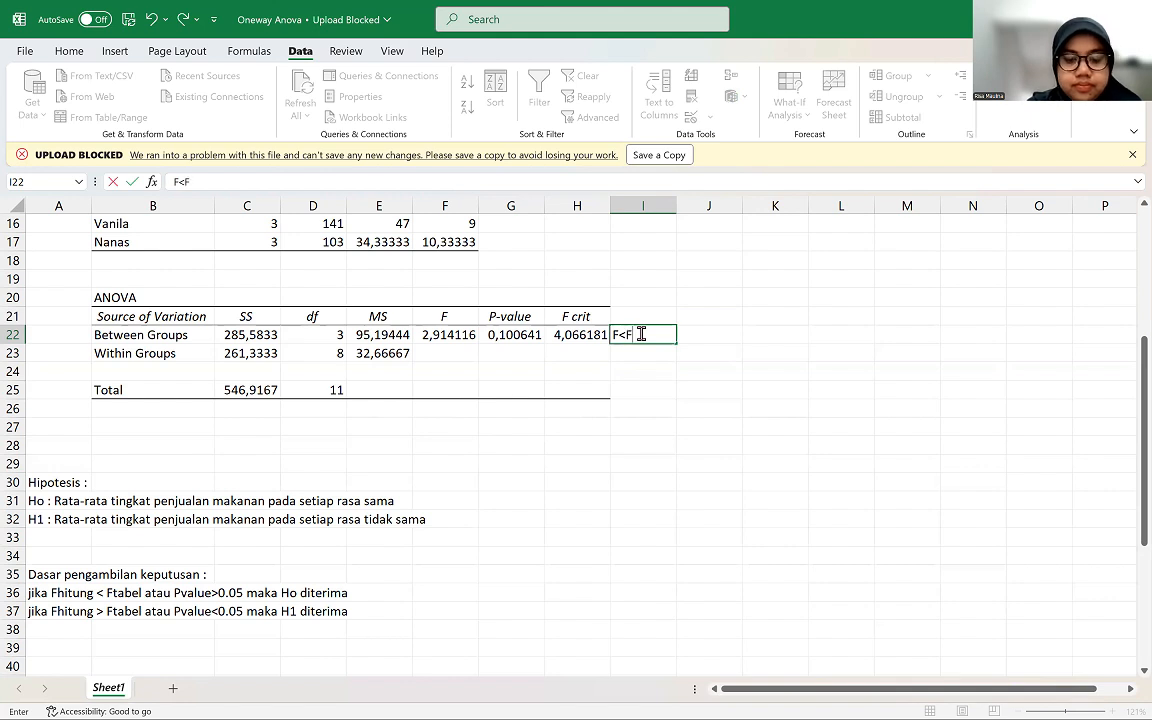
text(crit ,)
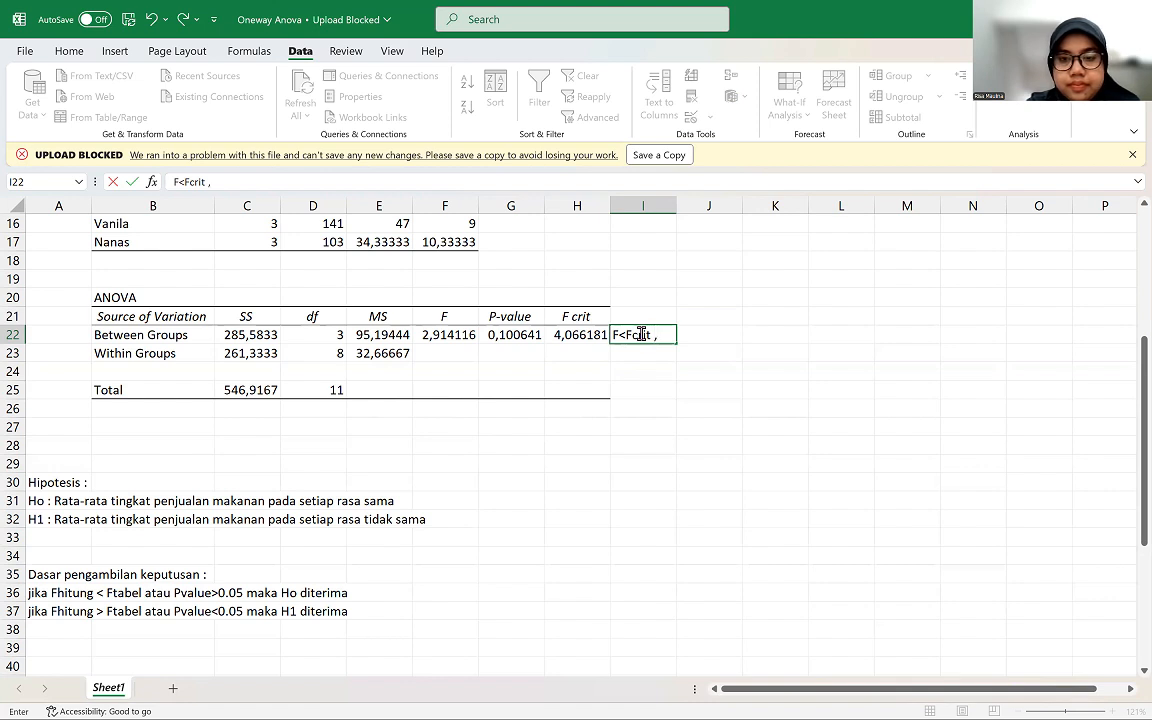
text(m)
key(BackSpace)
text(H)
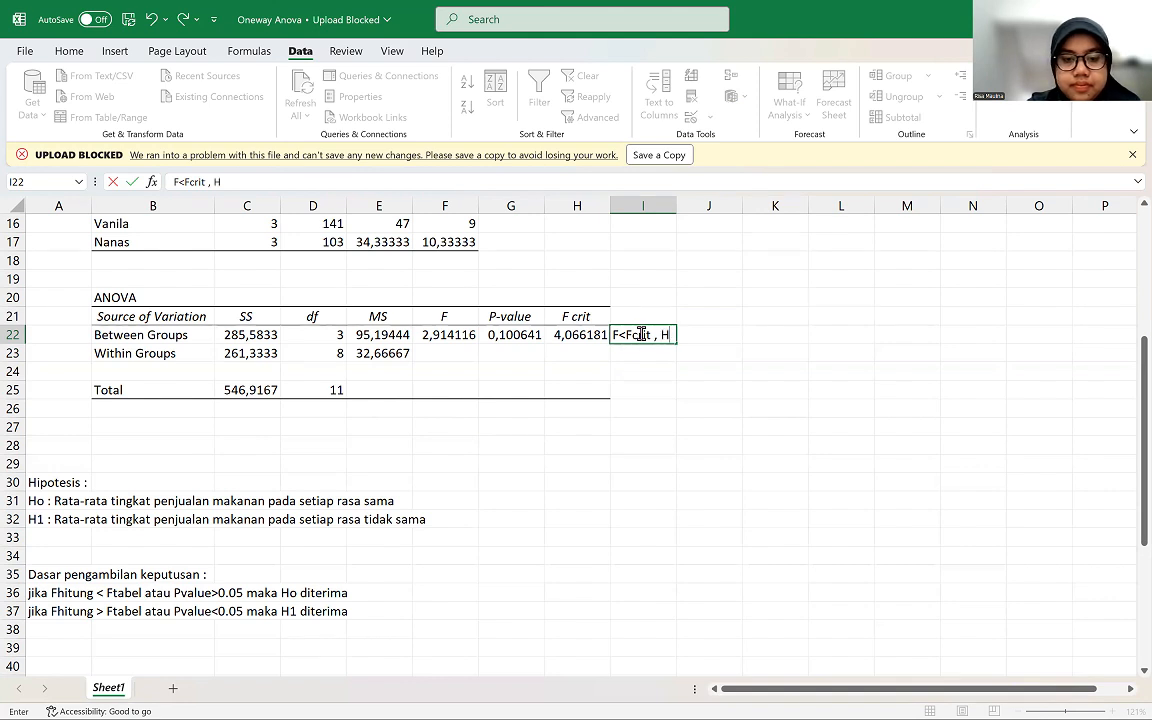
text(o dite)
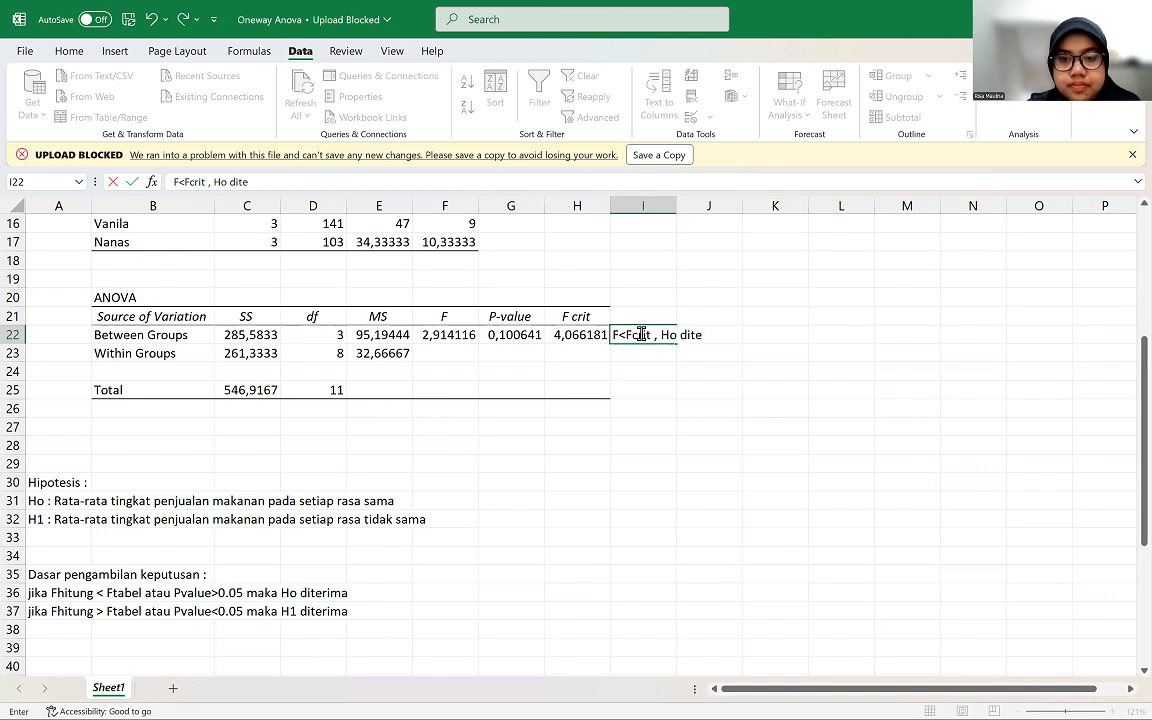
text(rima)
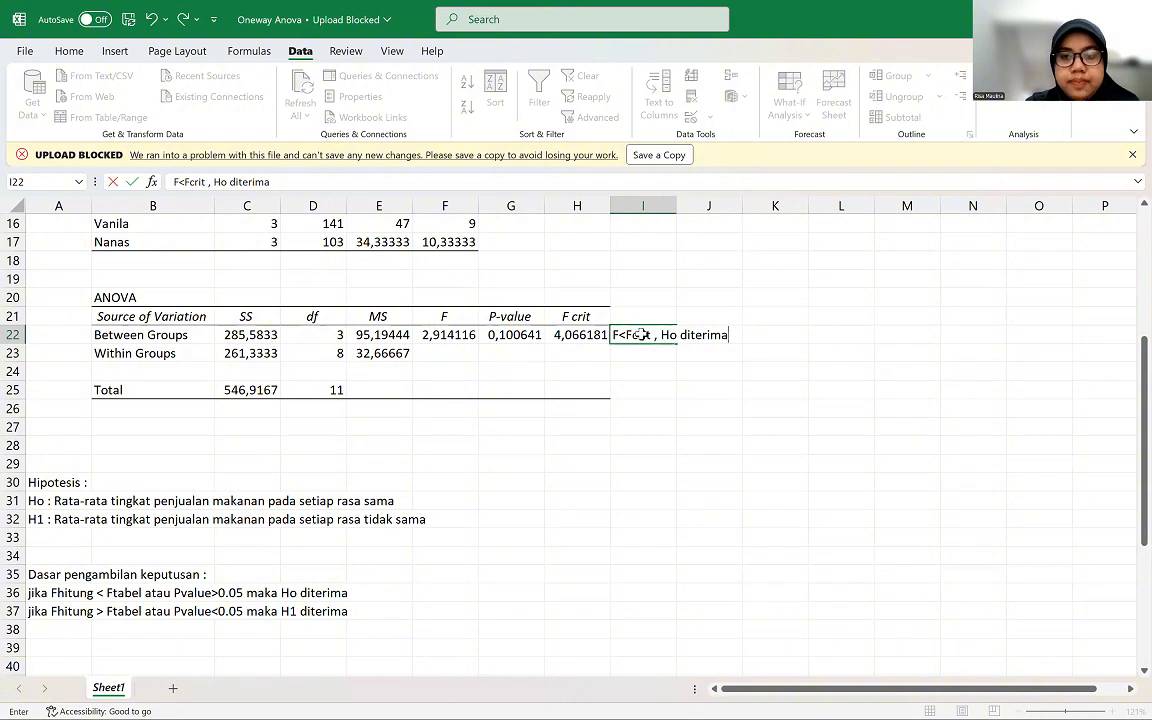
key(Return)
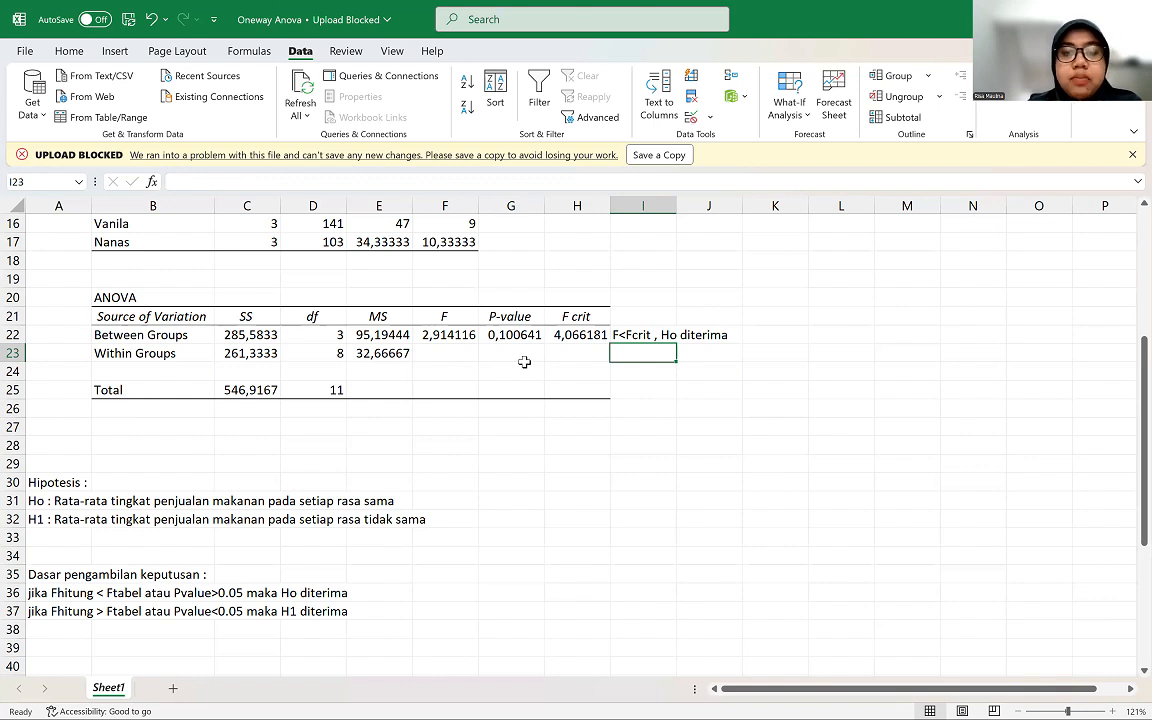
Step: Enter the conclusion "Pvalue > 0,05 , Ho diterima" in cell I23, below the F-test conclusion
click(487, 519)
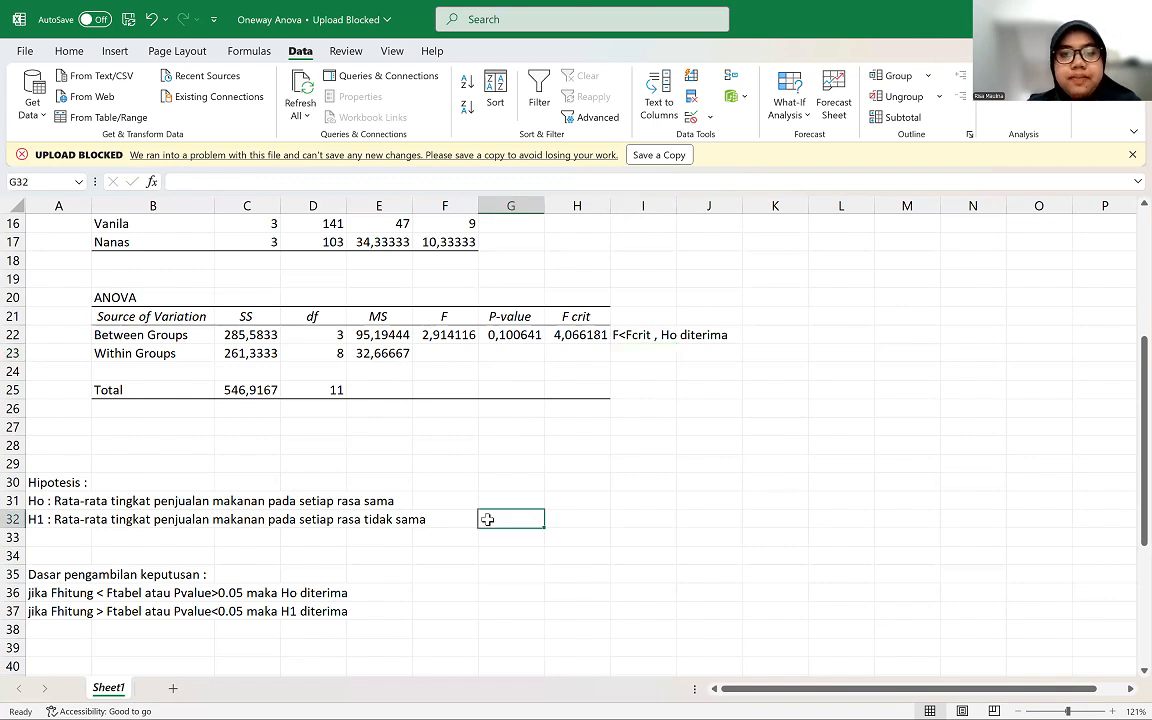
click(643, 350)
text(Pf)
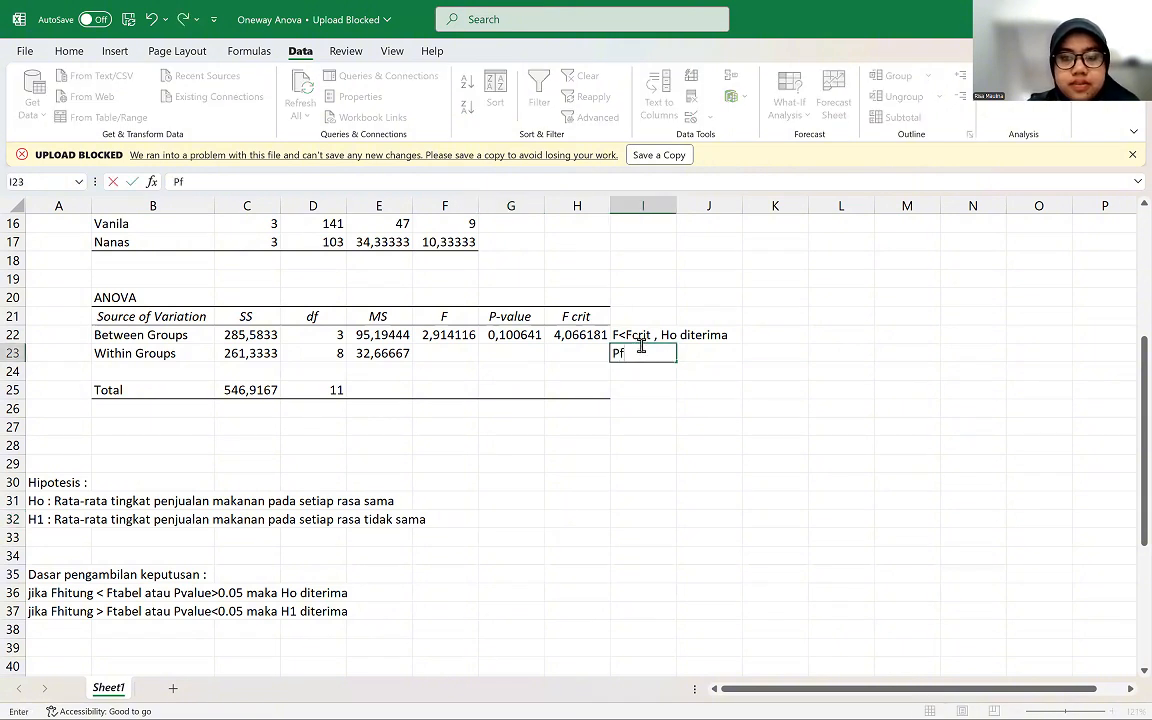
key(BackSpace)
text(va)
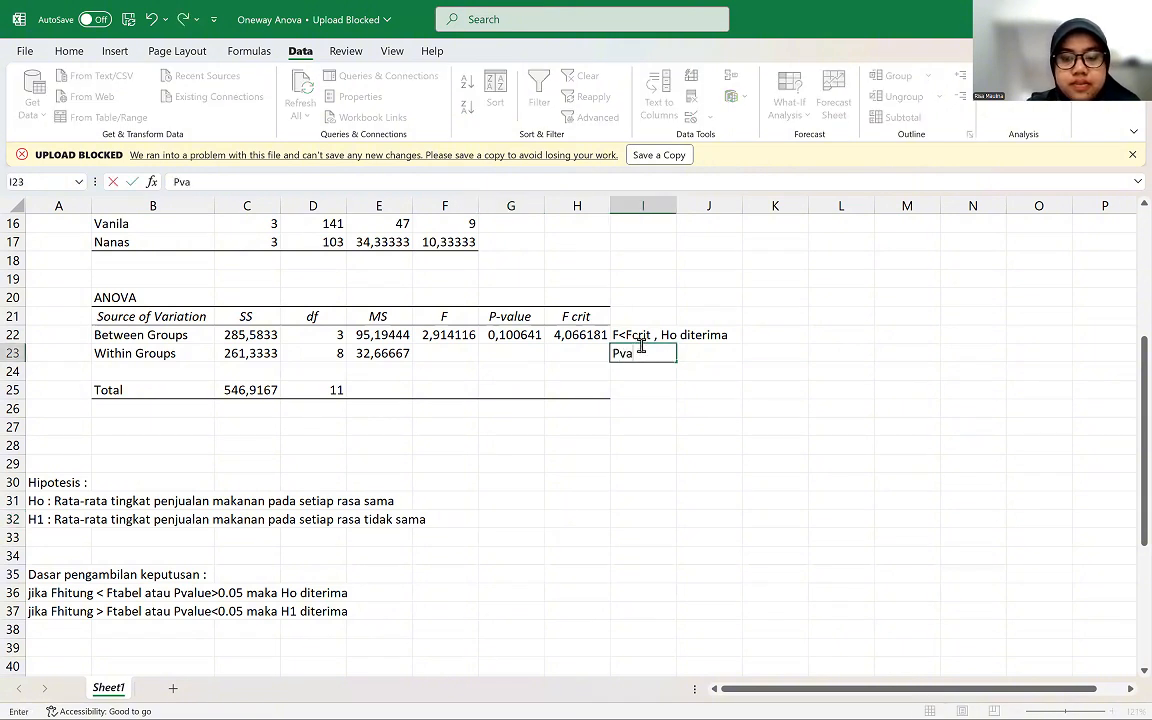
text(lue)
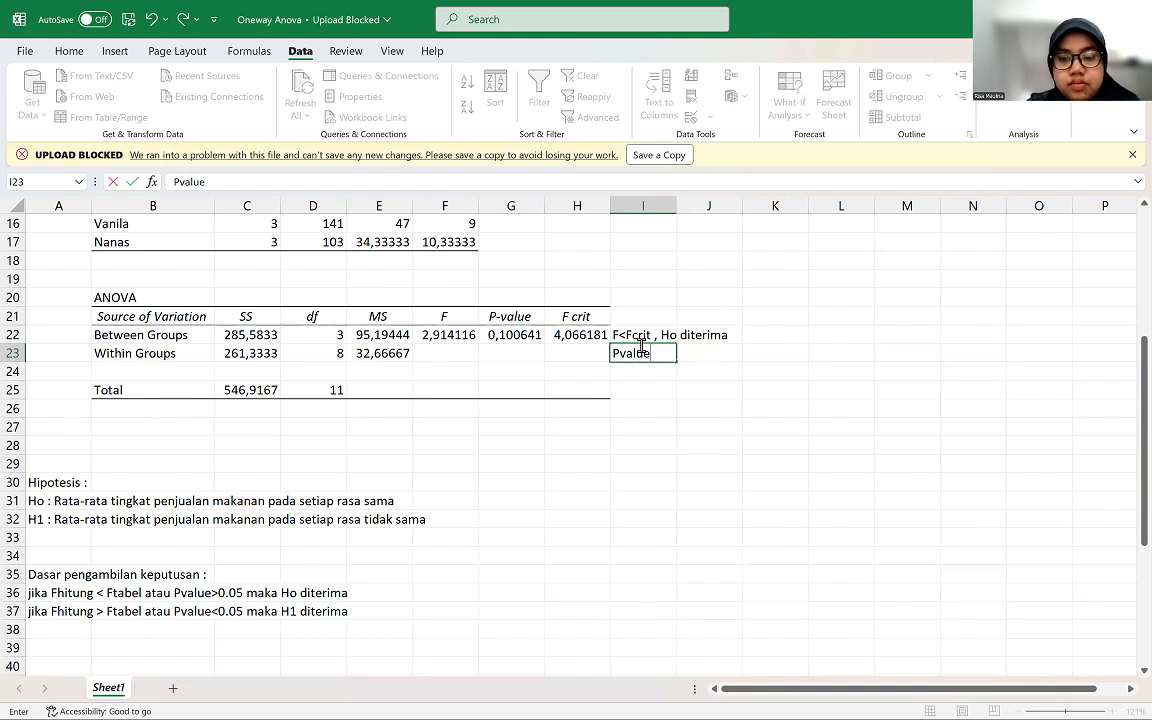
text( >)
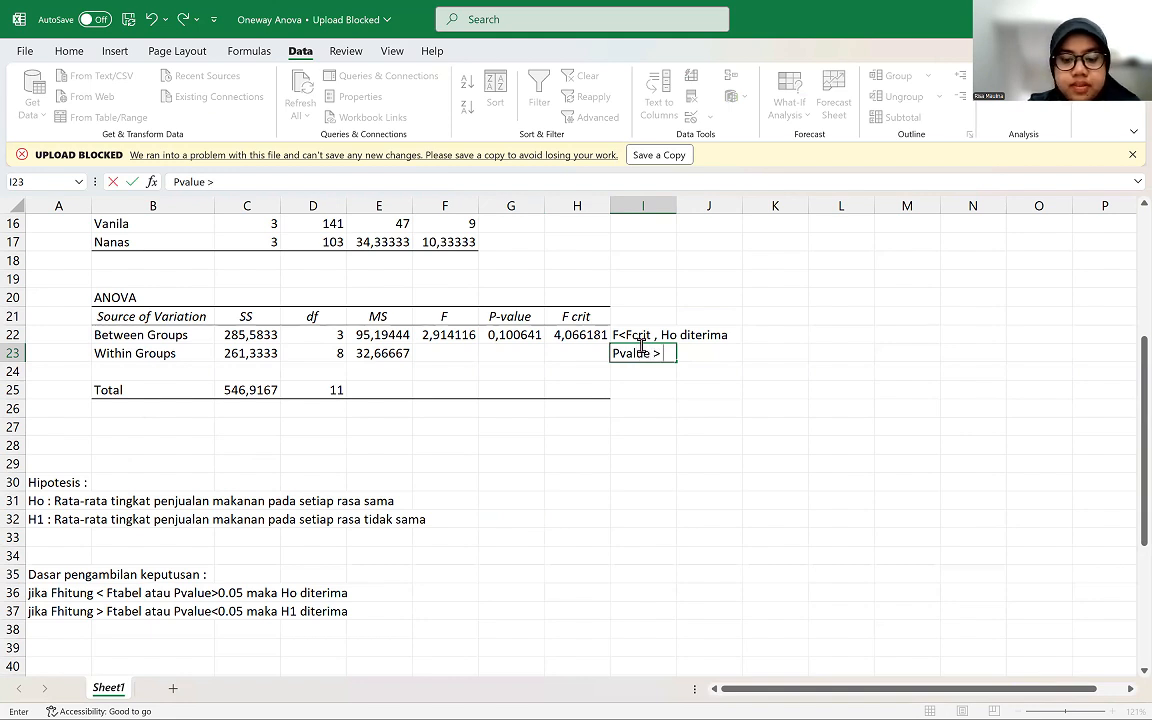
text( A)
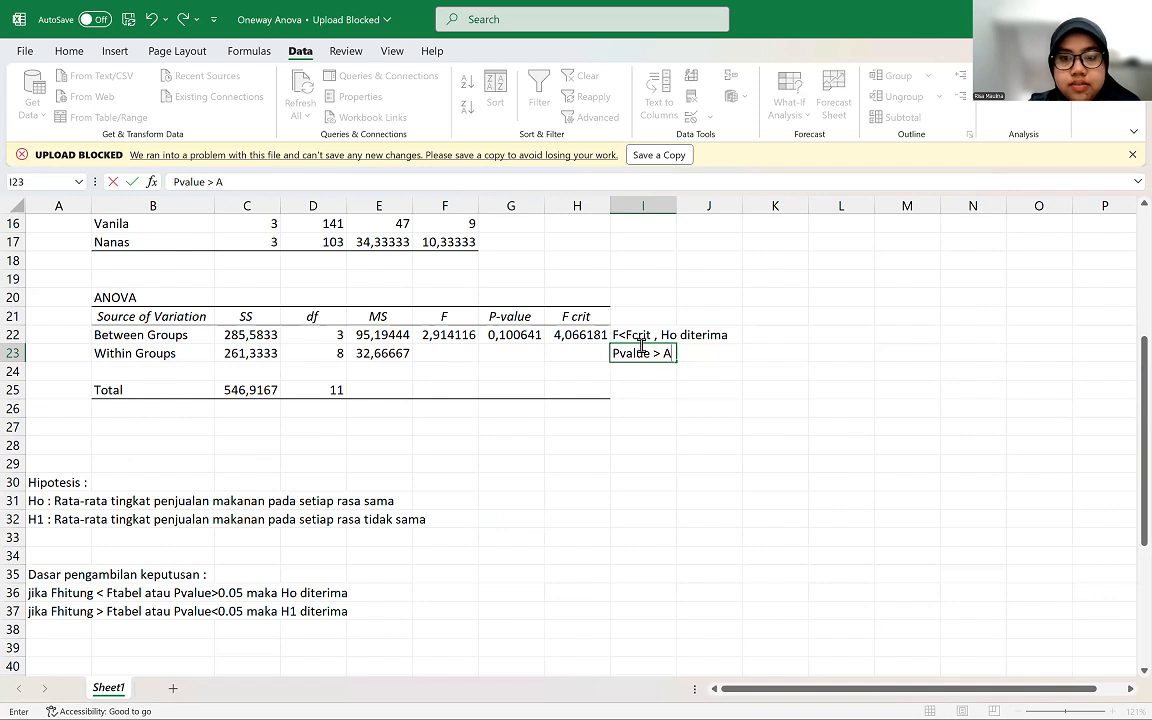
key(BackSpace)
text(0,)
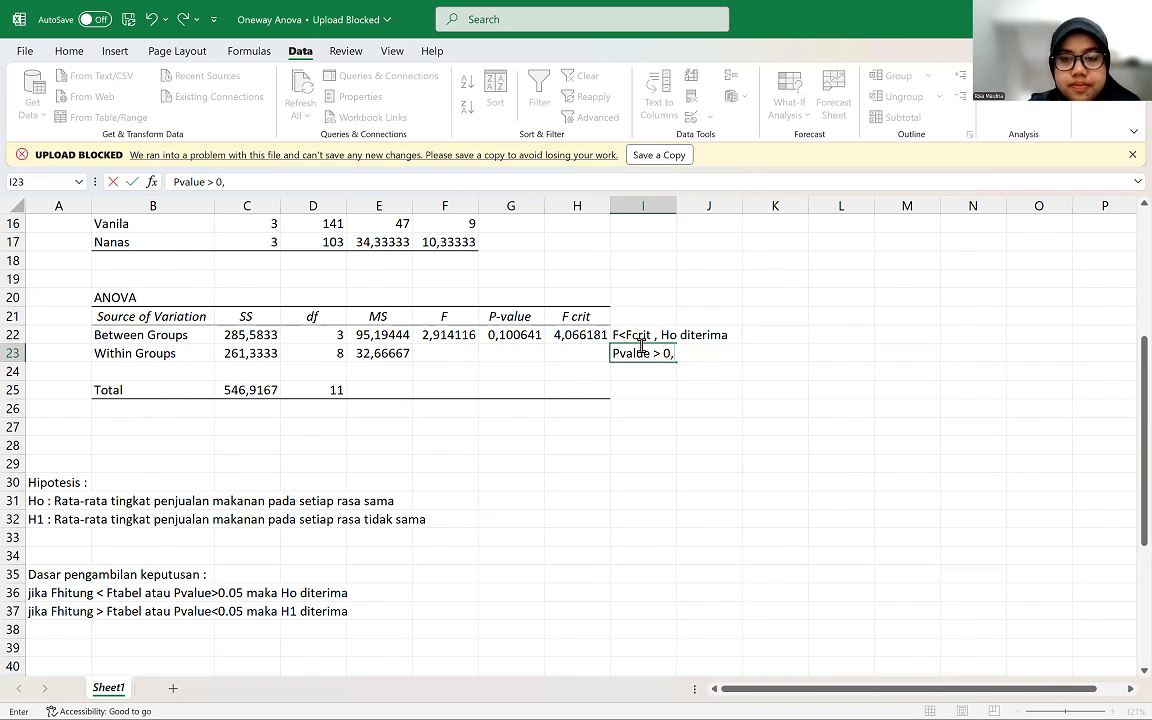
text(05 )
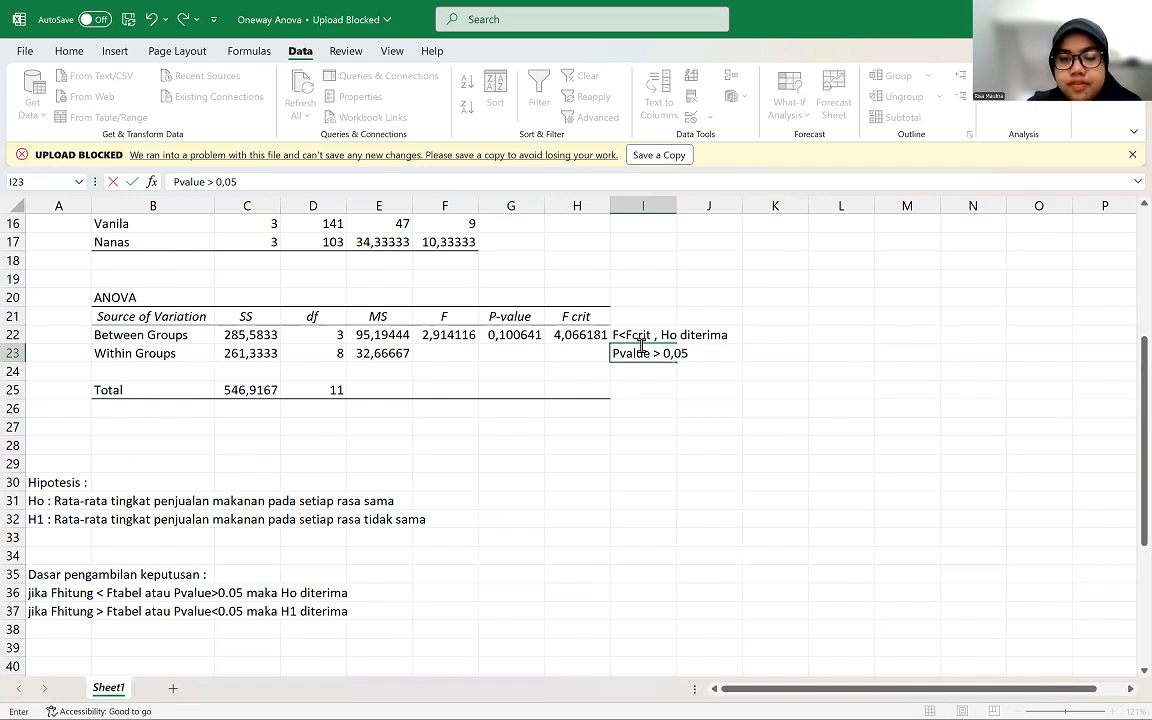
text(, G)
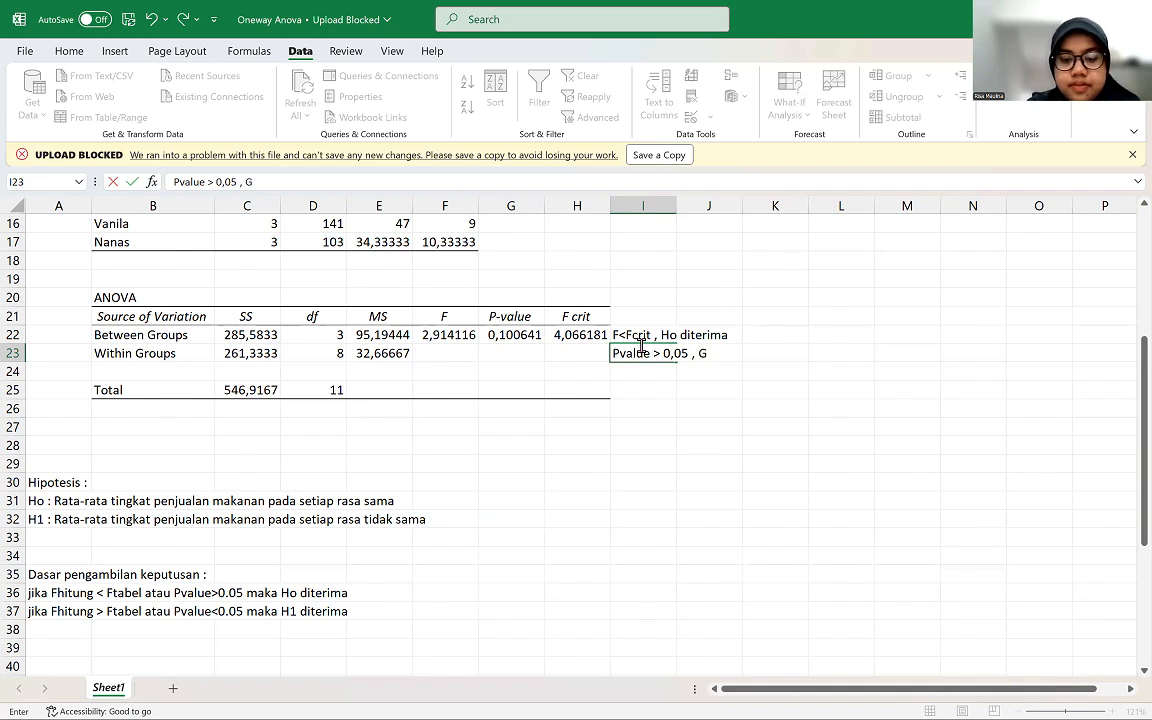
key(BackSpace)
text(Ho diterima)
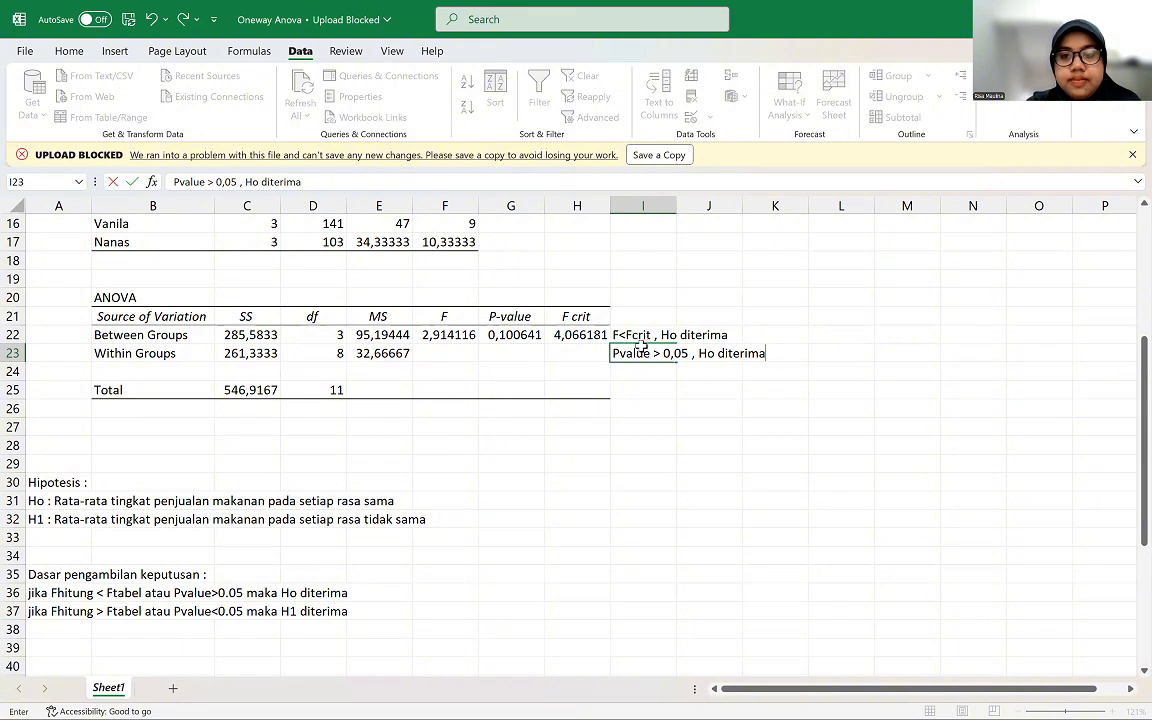
key(Return)
click(646, 440)
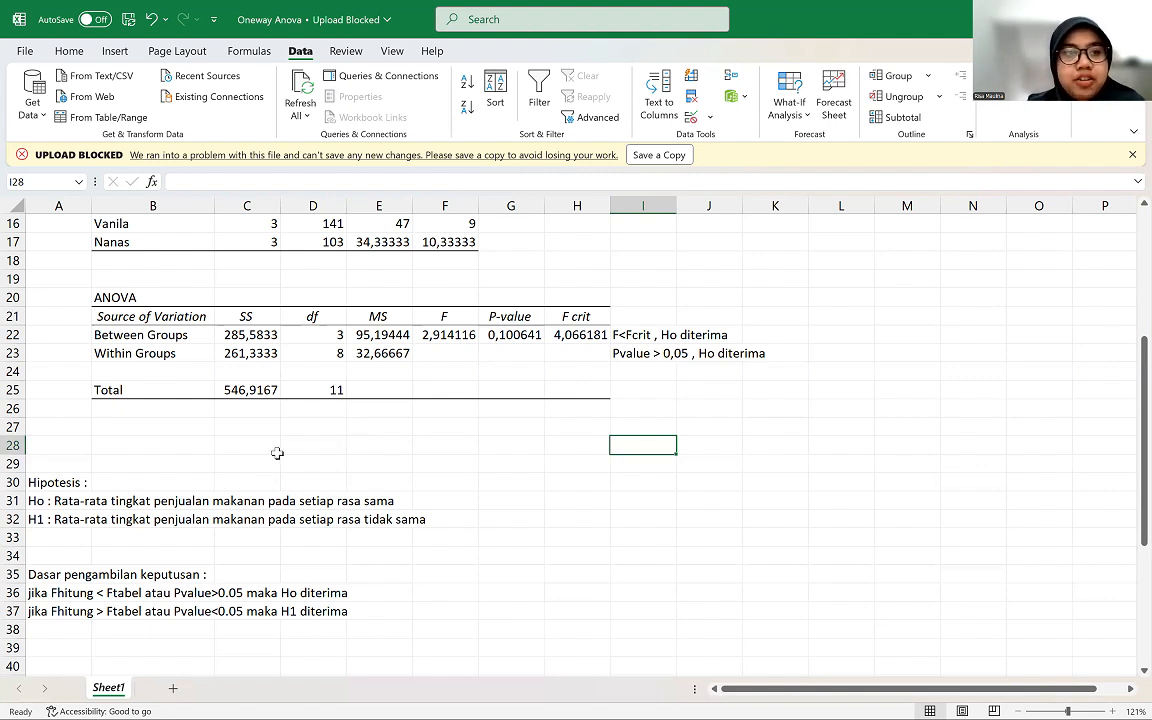
scroll(541, 400, up, 5)
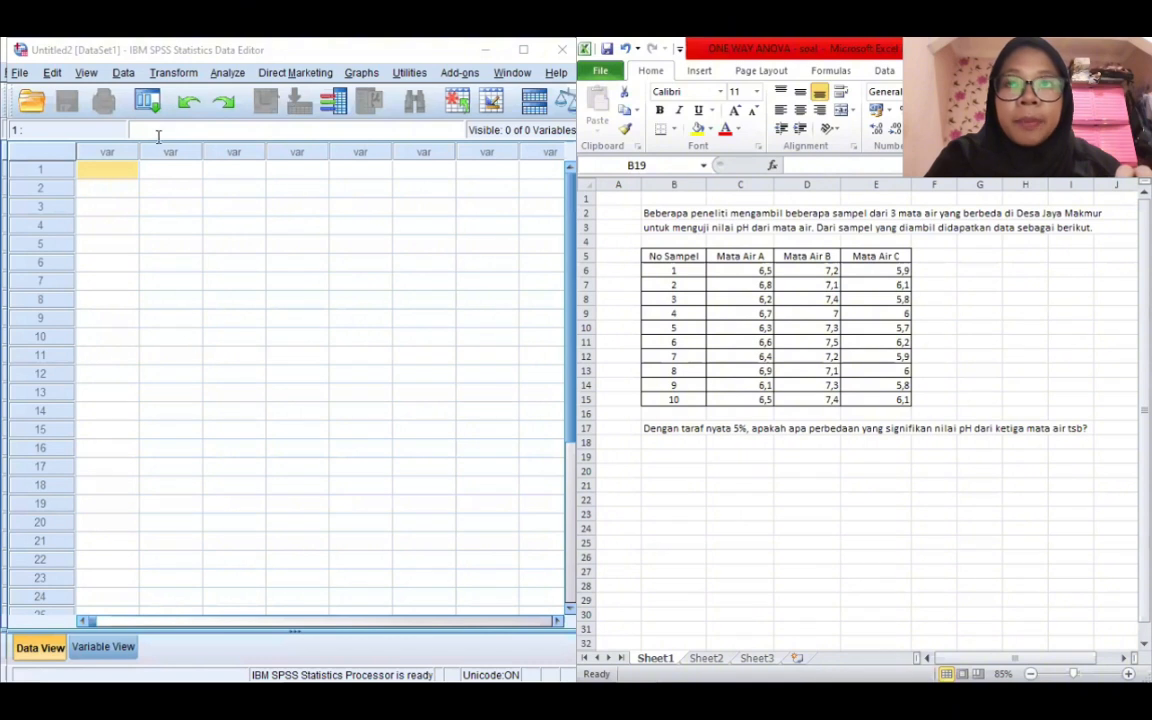
Step: In the SPSS data editor, fill rows 1 to 10 of the first column with group code 1
click(110, 175)
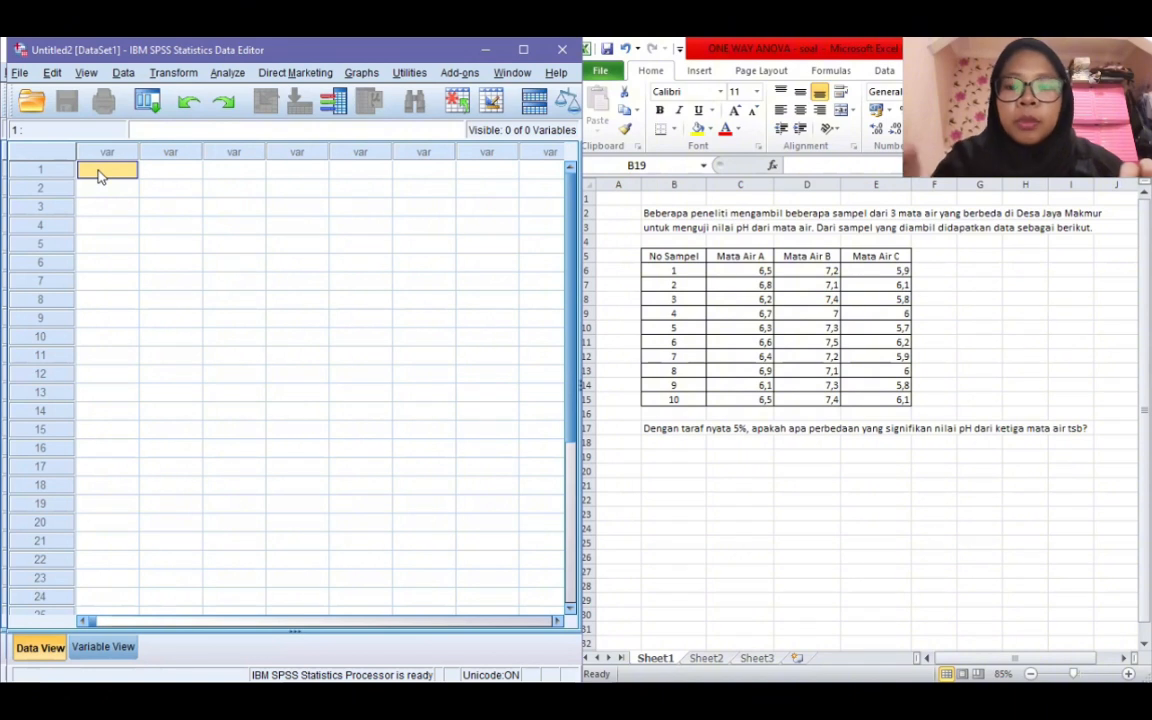
text(1)
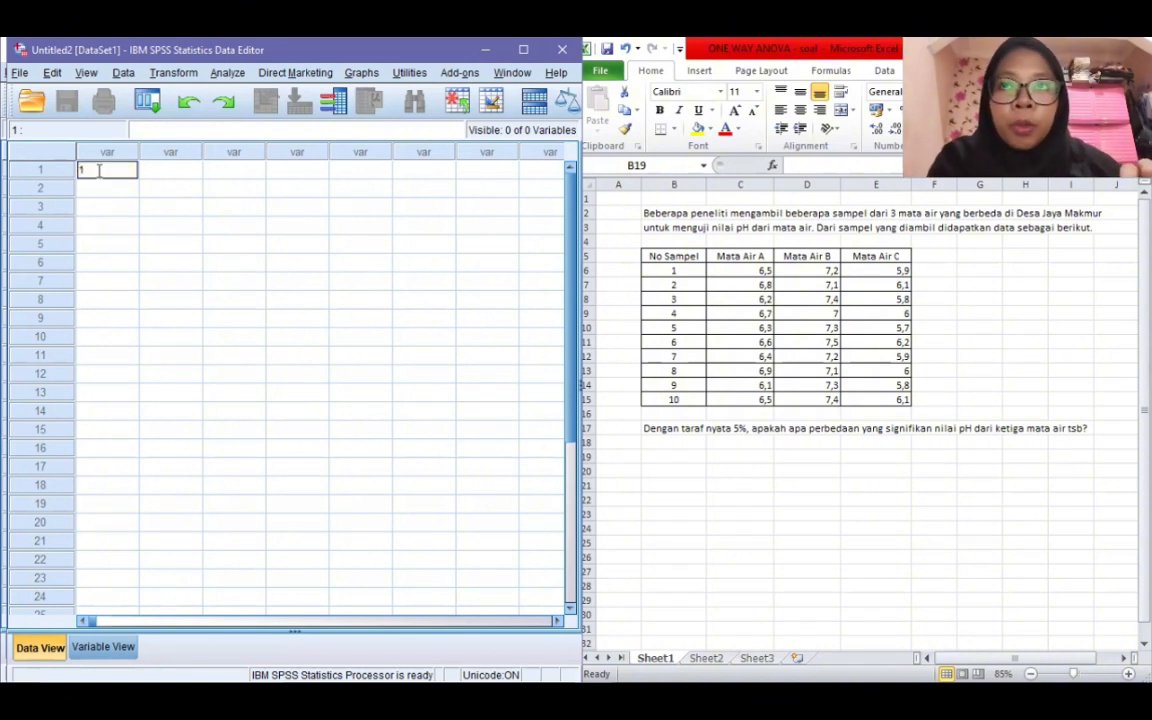
click(176, 188)
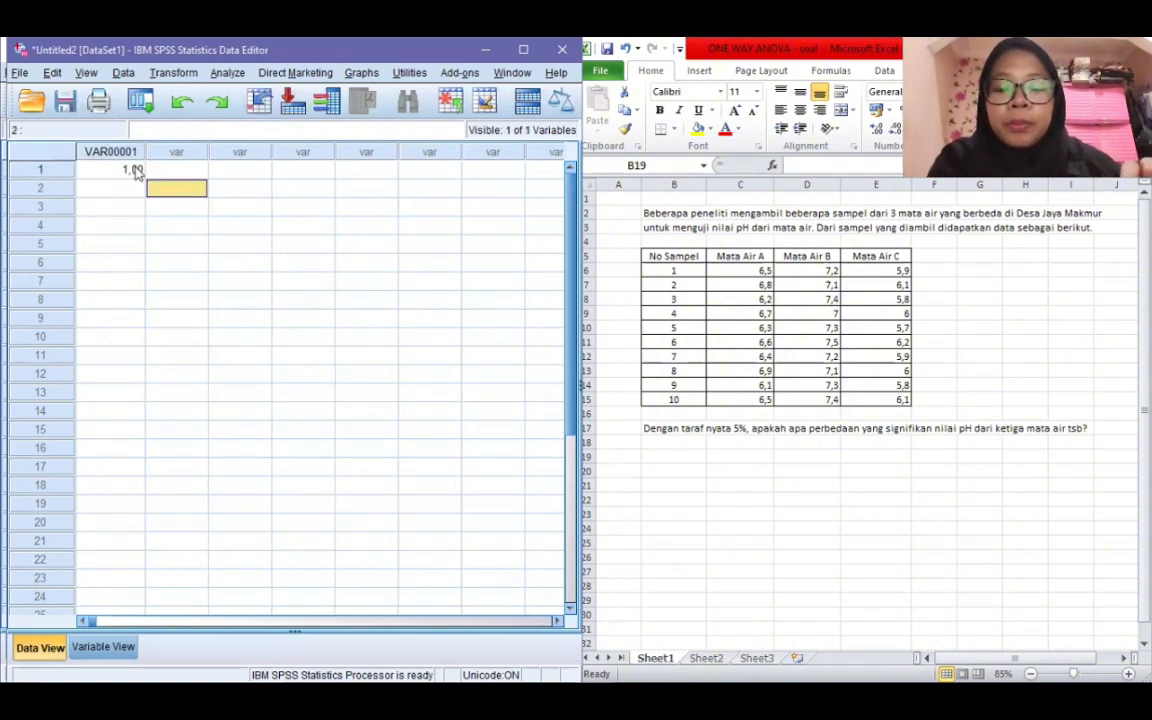
click(137, 171)
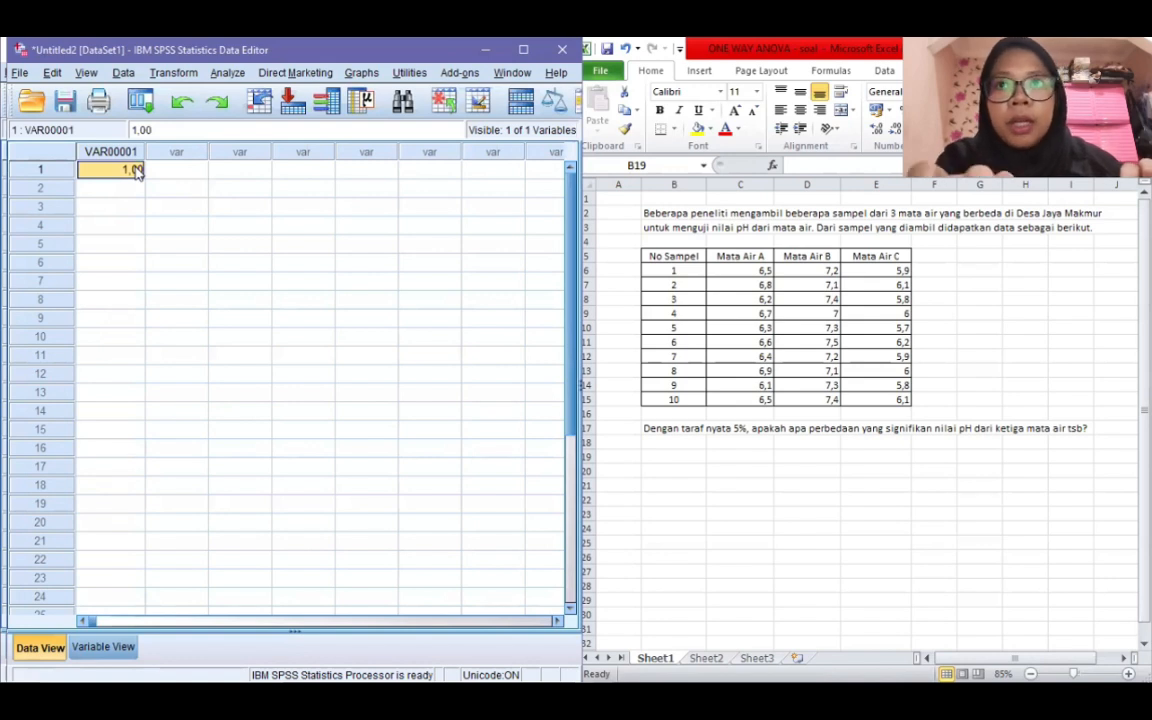
drag(137, 171, 110, 338)
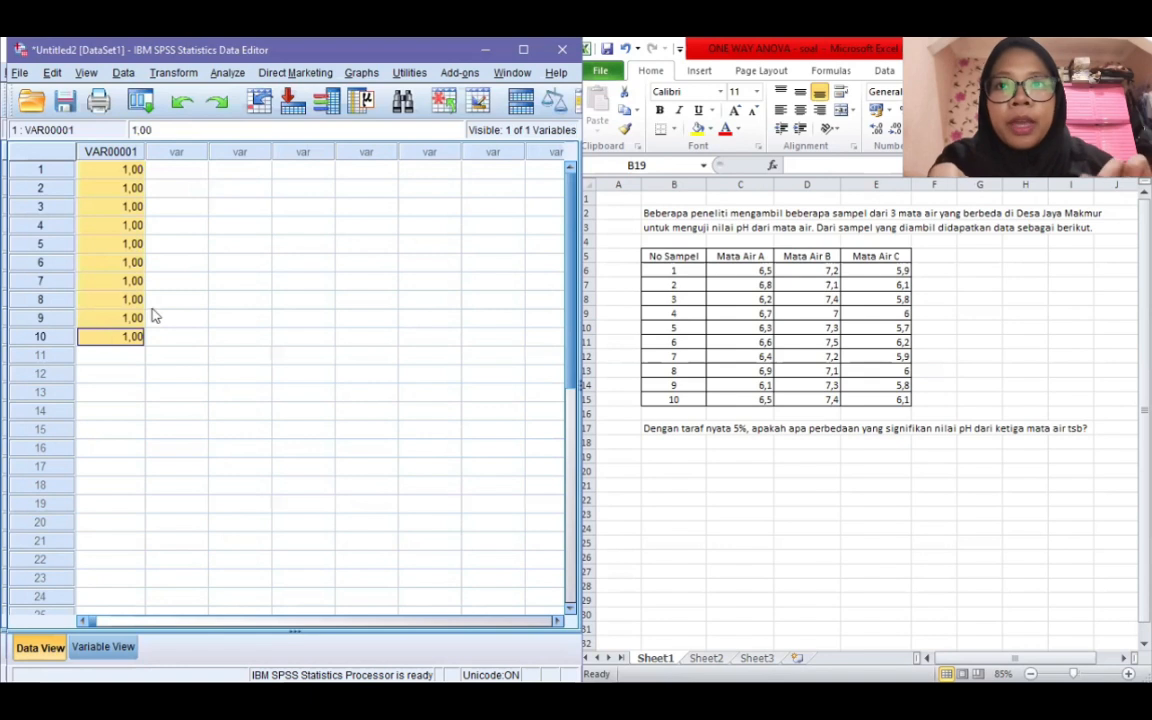
click(135, 357)
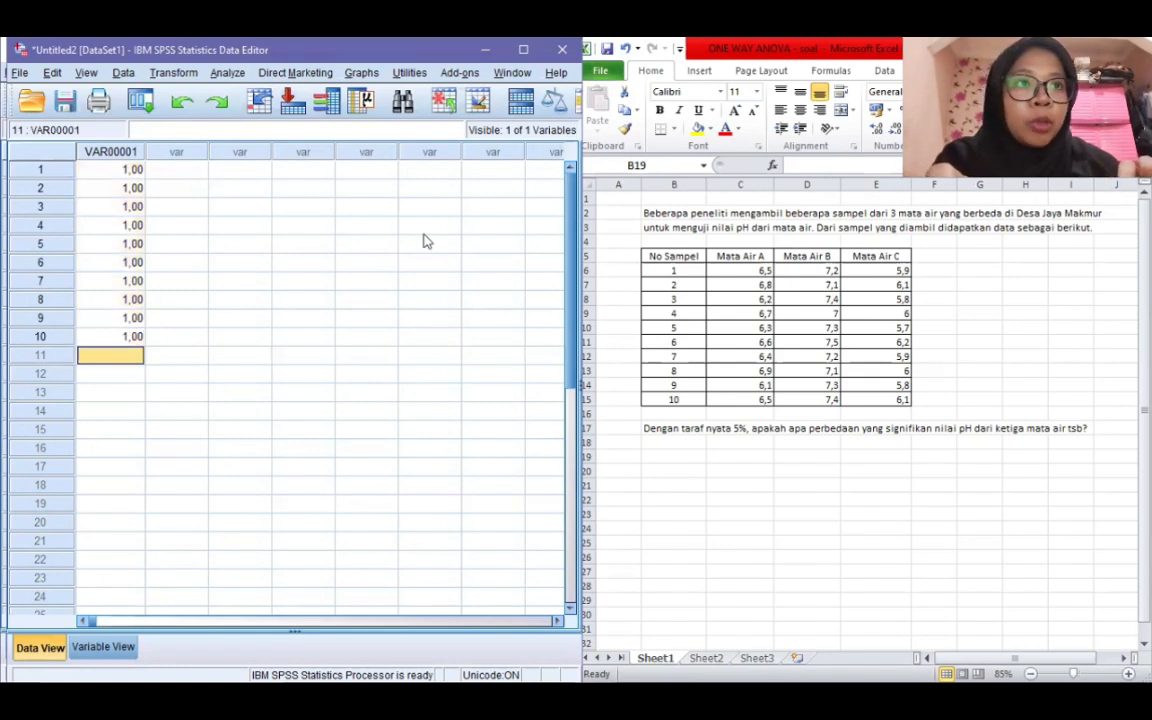
Step: Copy the Mata Air A values C6:C15 from the Excel sheet into the second SPSS column, starting at row 1
click(754, 277)
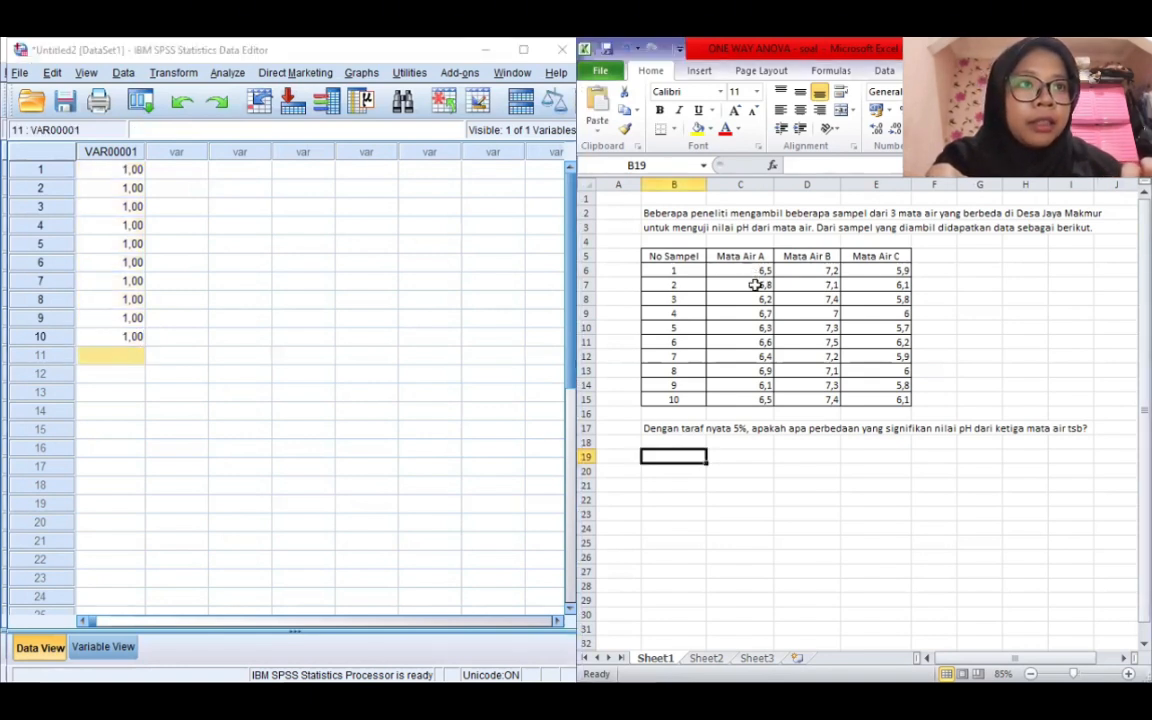
drag(757, 273, 743, 399)
key(ctrl+c)
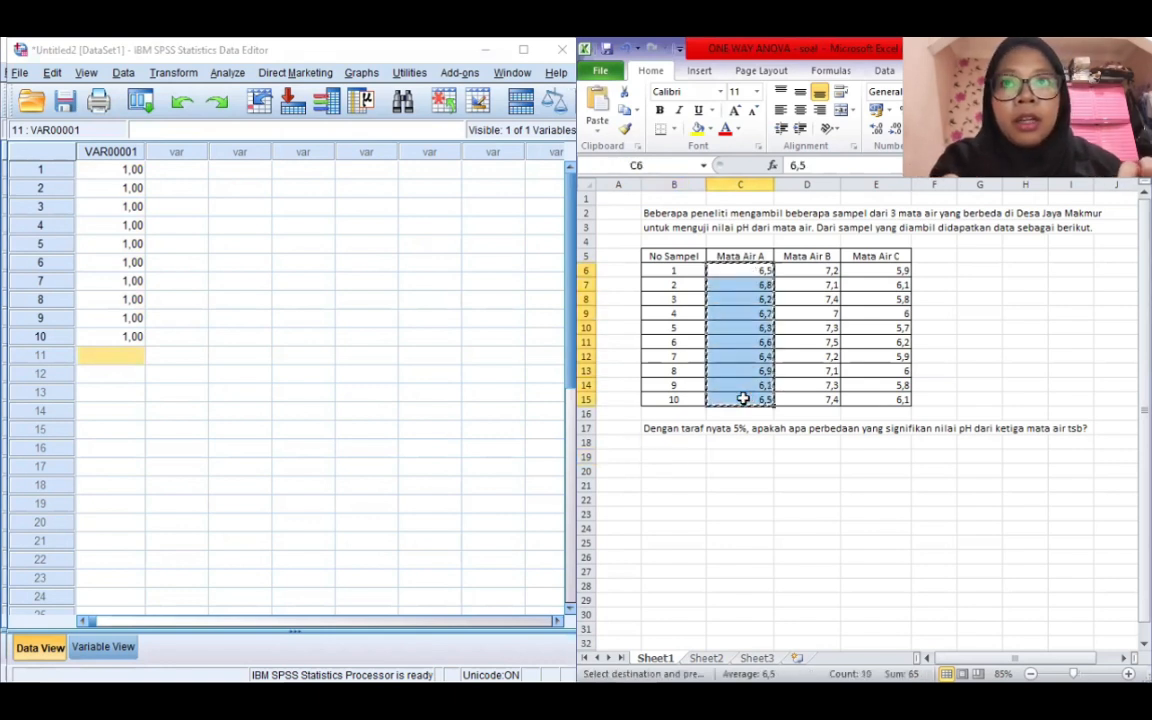
click(193, 170)
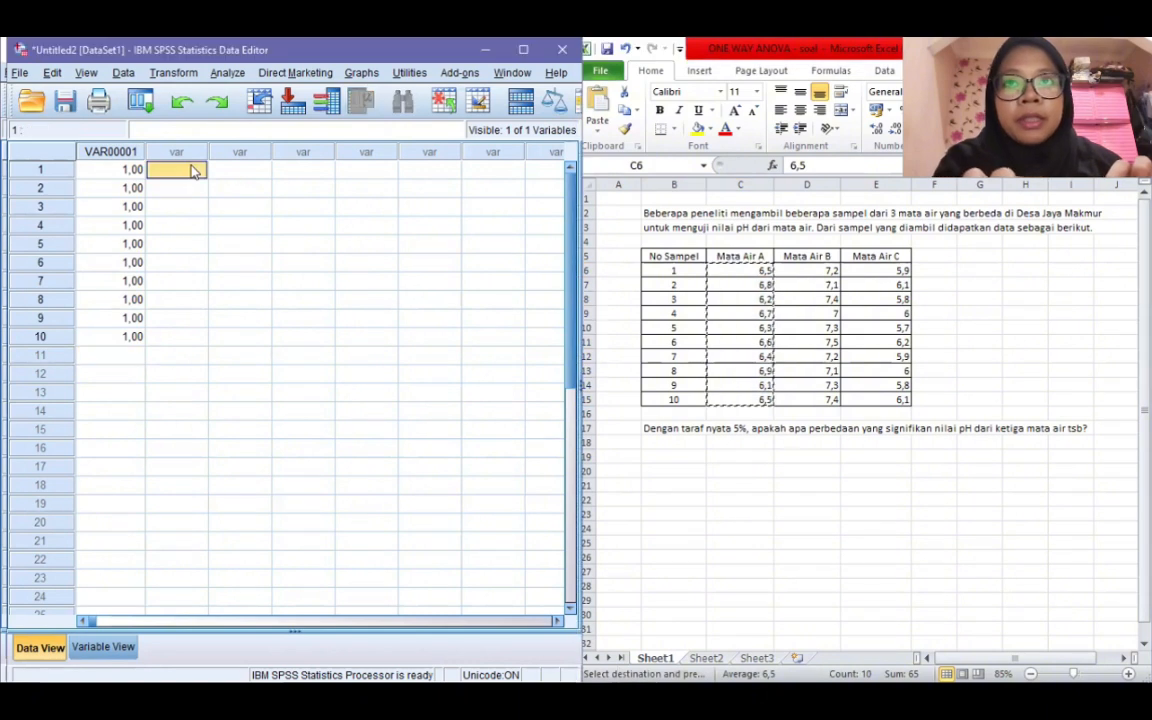
key(ctrl+v)
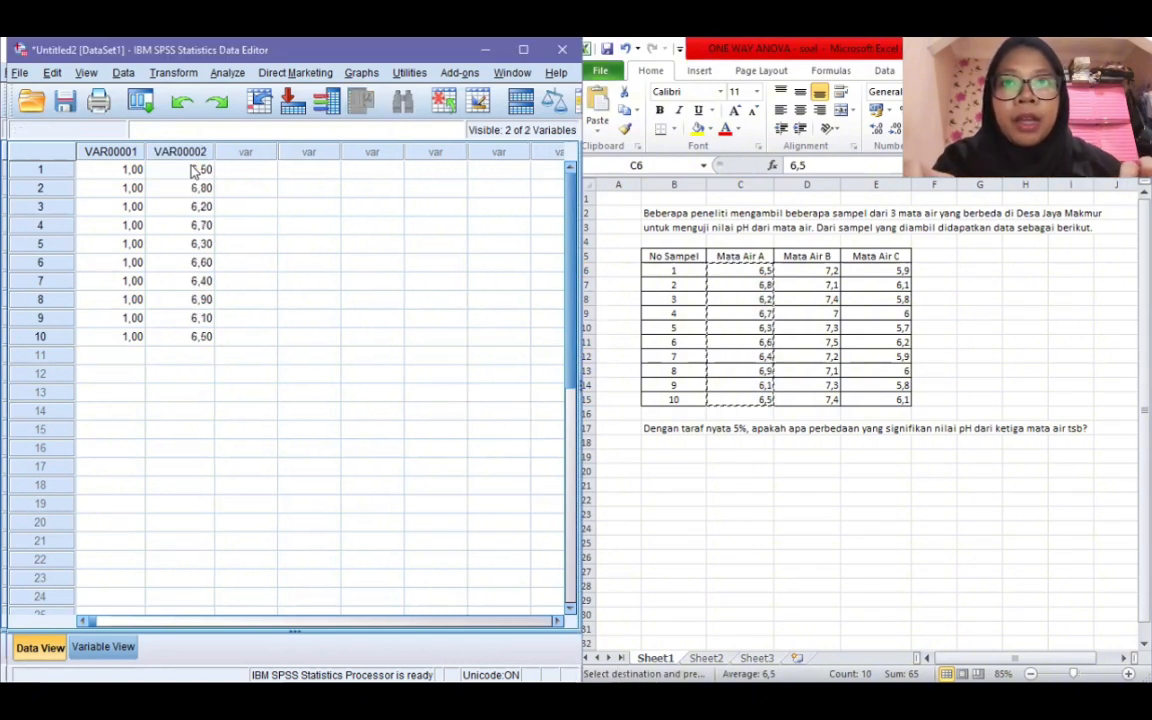
Step: Fill rows 11 to 20 of VAR00001 with group code 2
click(117, 362)
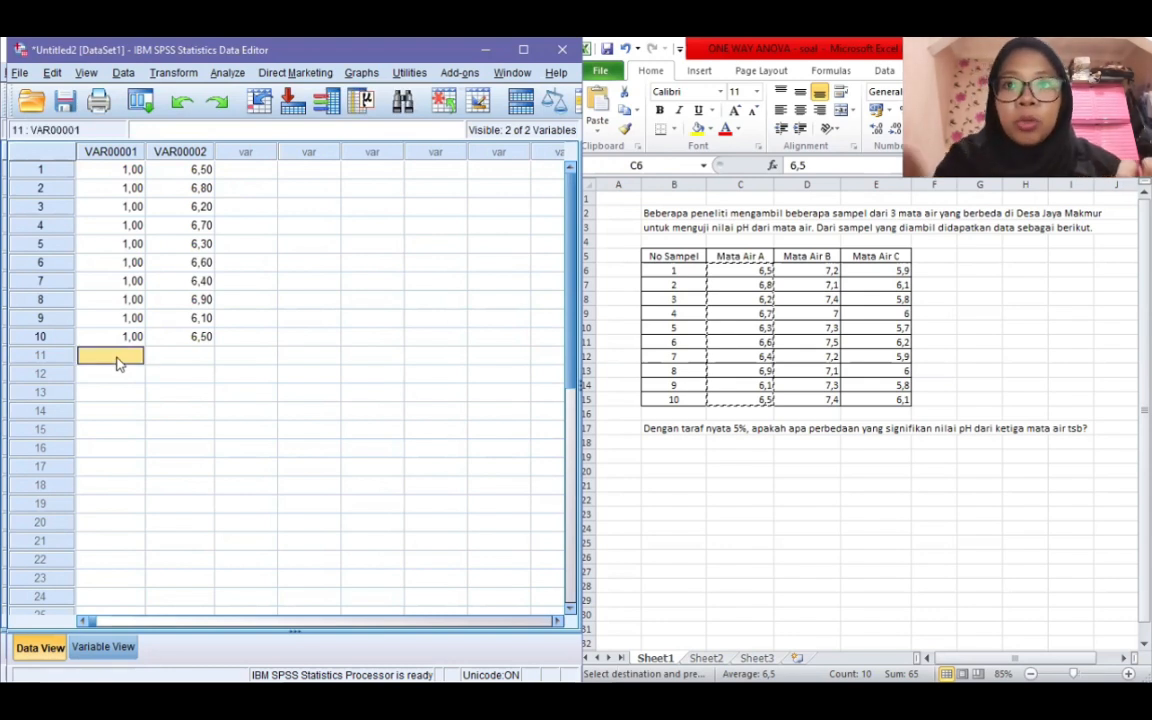
text(2)
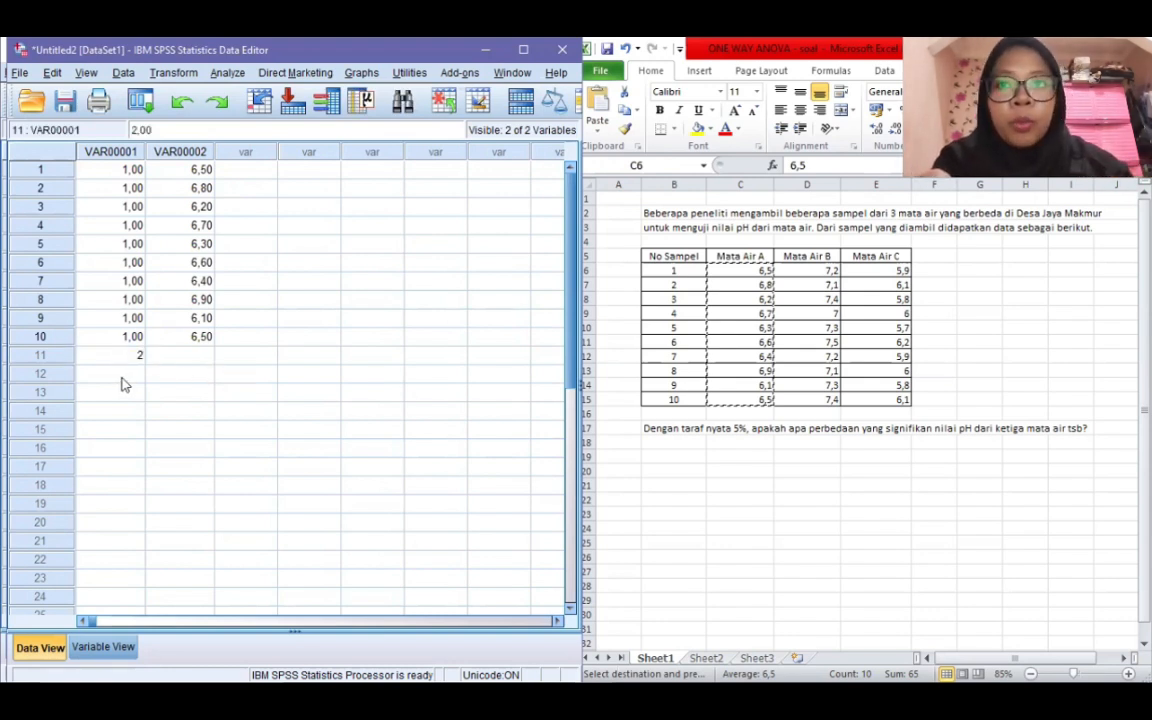
key(Return)
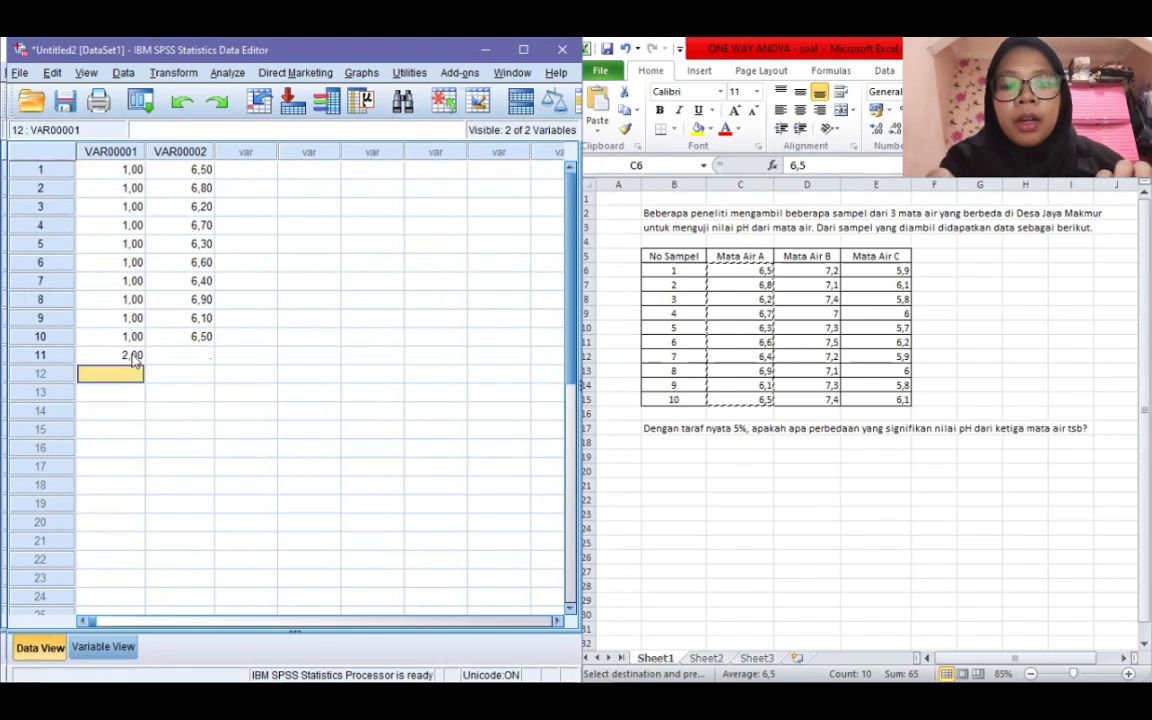
click(133, 358)
key(ctrl+c)
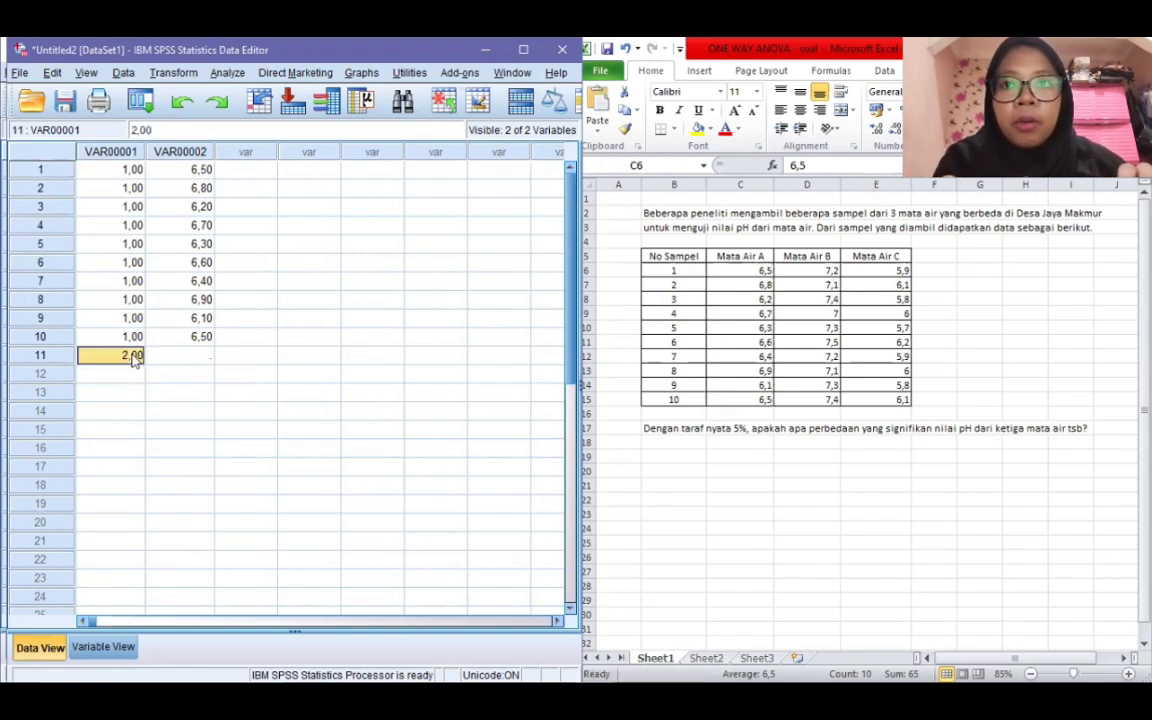
drag(133, 360, 120, 524)
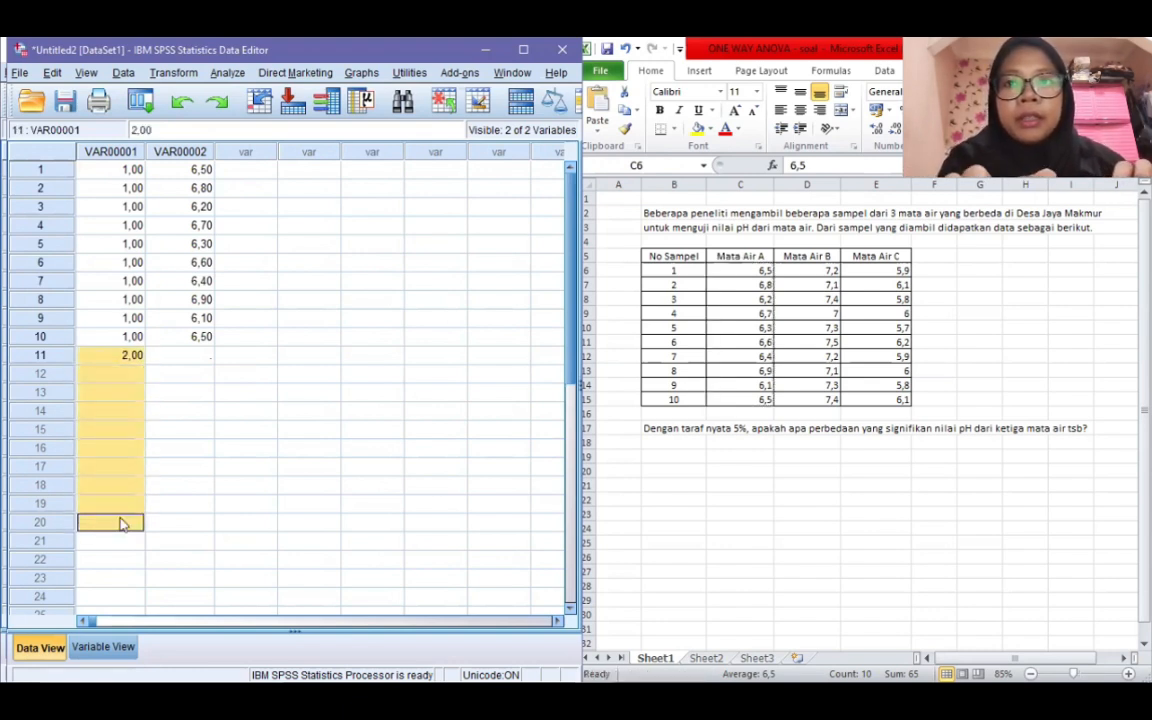
key(ctrl+v)
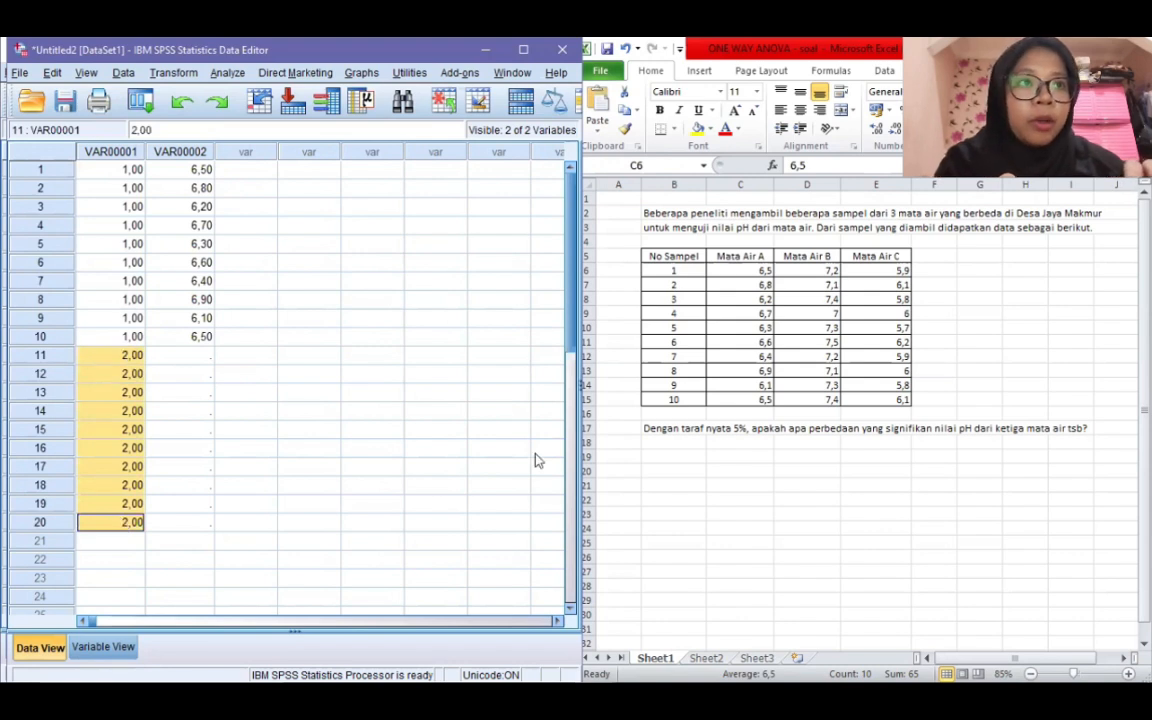
Step: Copy the Mata Air B values D6:D15 from the Excel sheet into VAR00002 in SPSS, starting at row 11
click(820, 270)
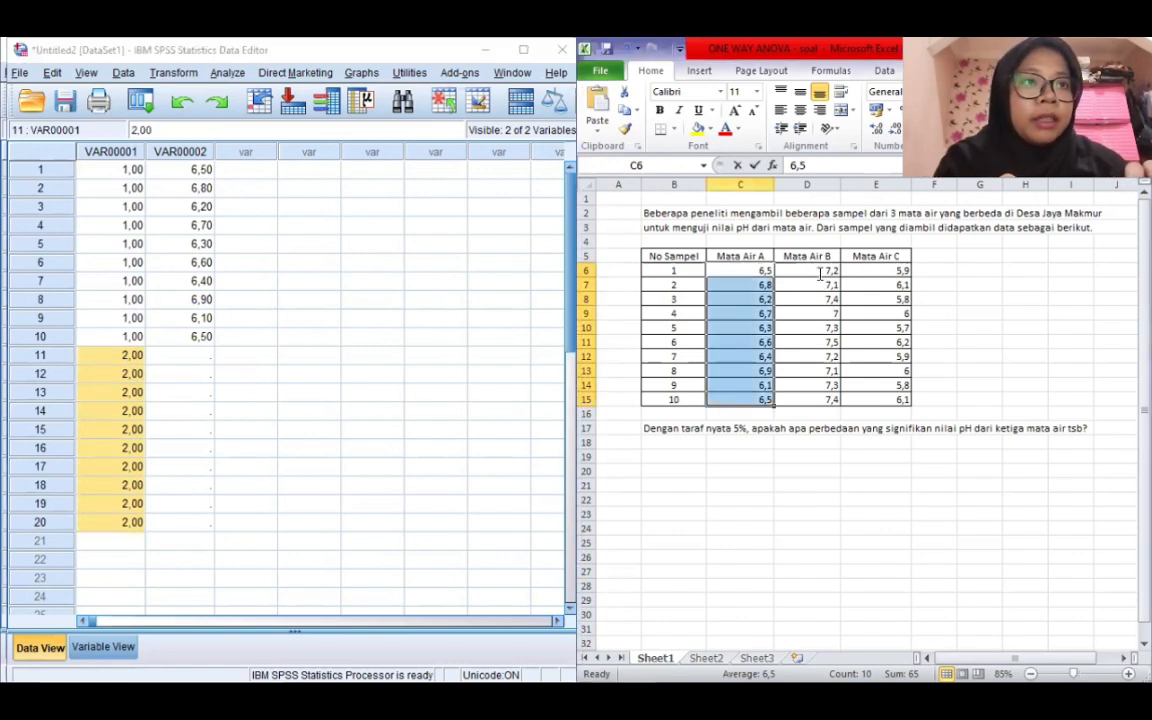
drag(820, 271, 810, 399)
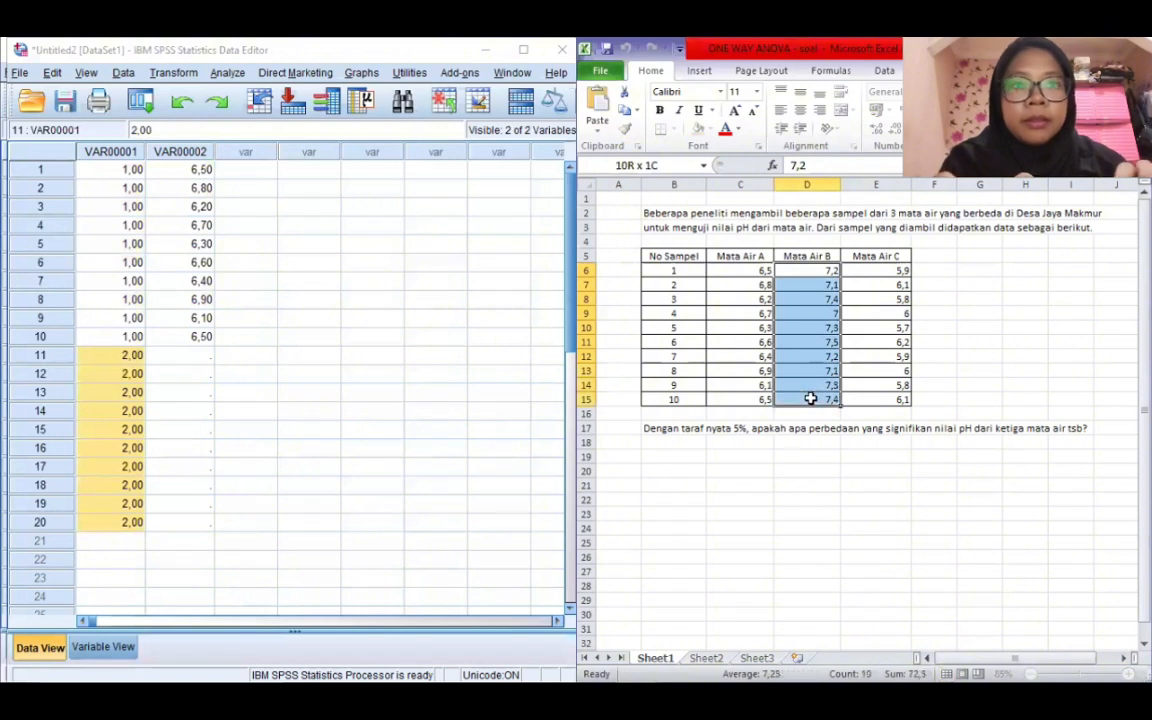
key(ctrl+c)
click(209, 357)
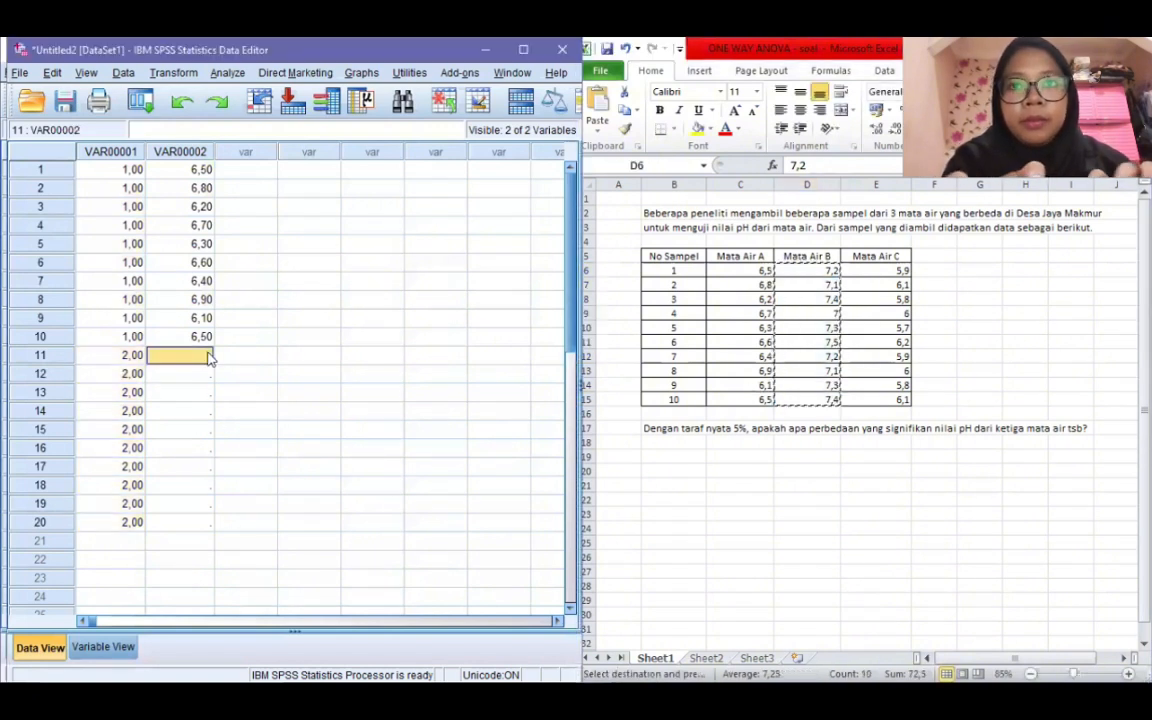
key(ctrl+v)
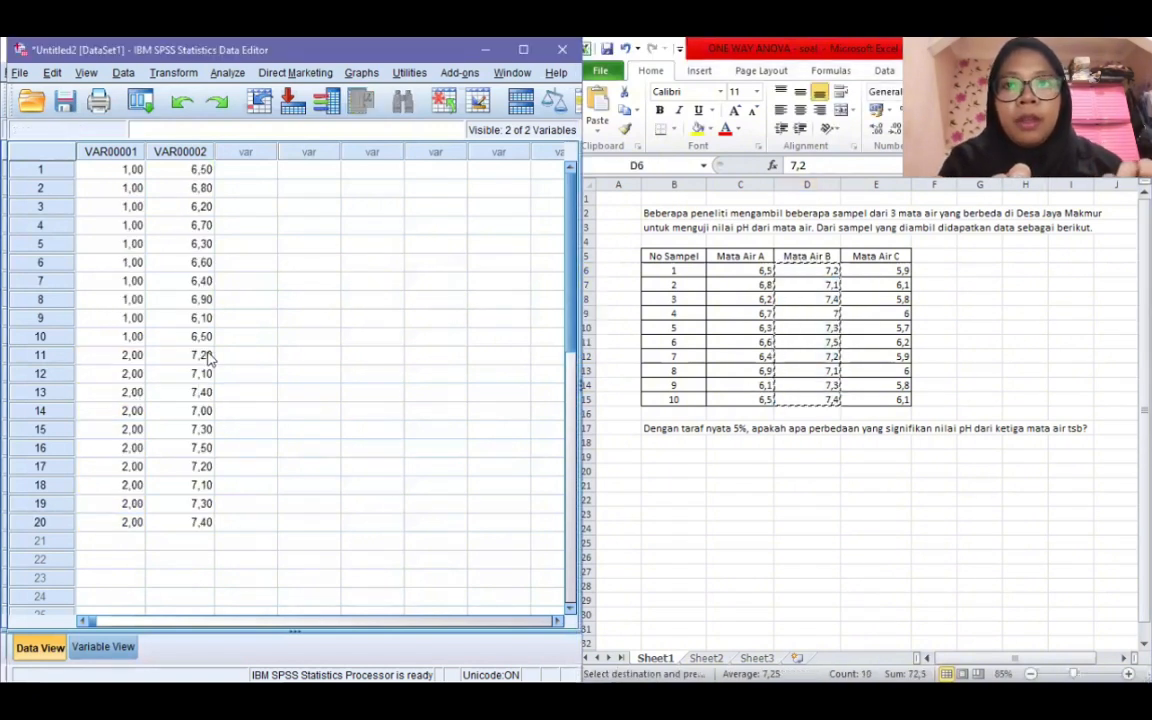
Step: Fill rows 21 to 30 of VAR00001 in SPSS with group code 3
scroll(209, 357, down, 3)
click(122, 362)
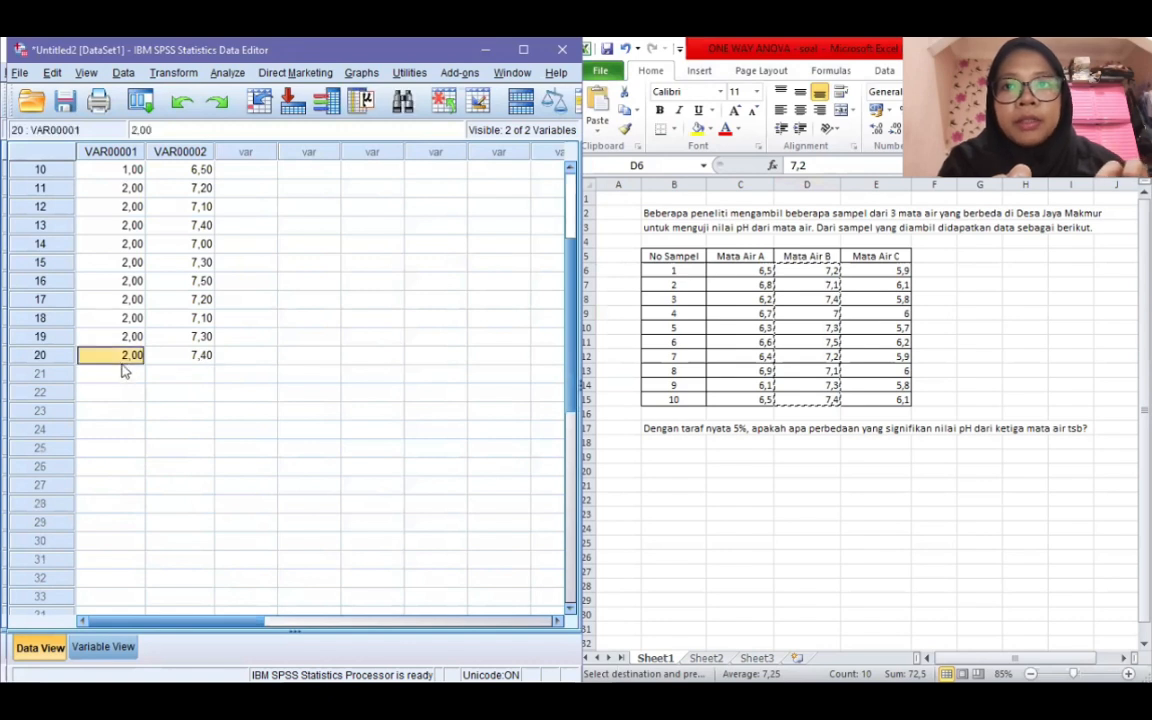
click(122, 373)
text(3)
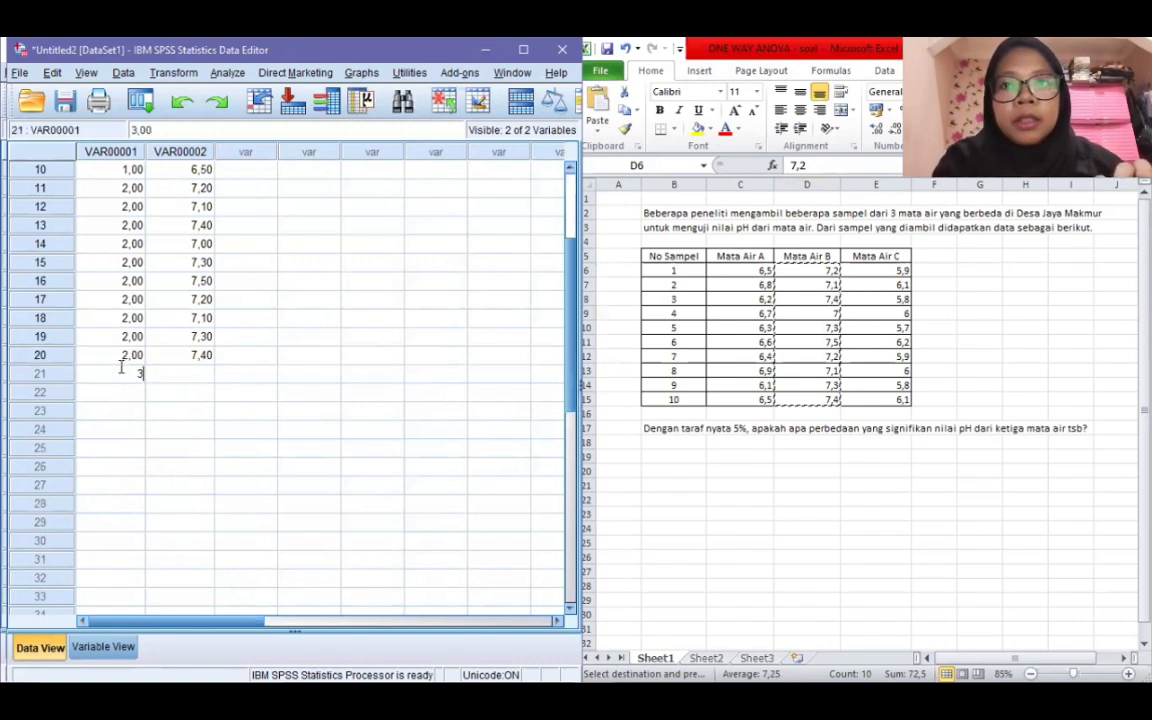
click(177, 399)
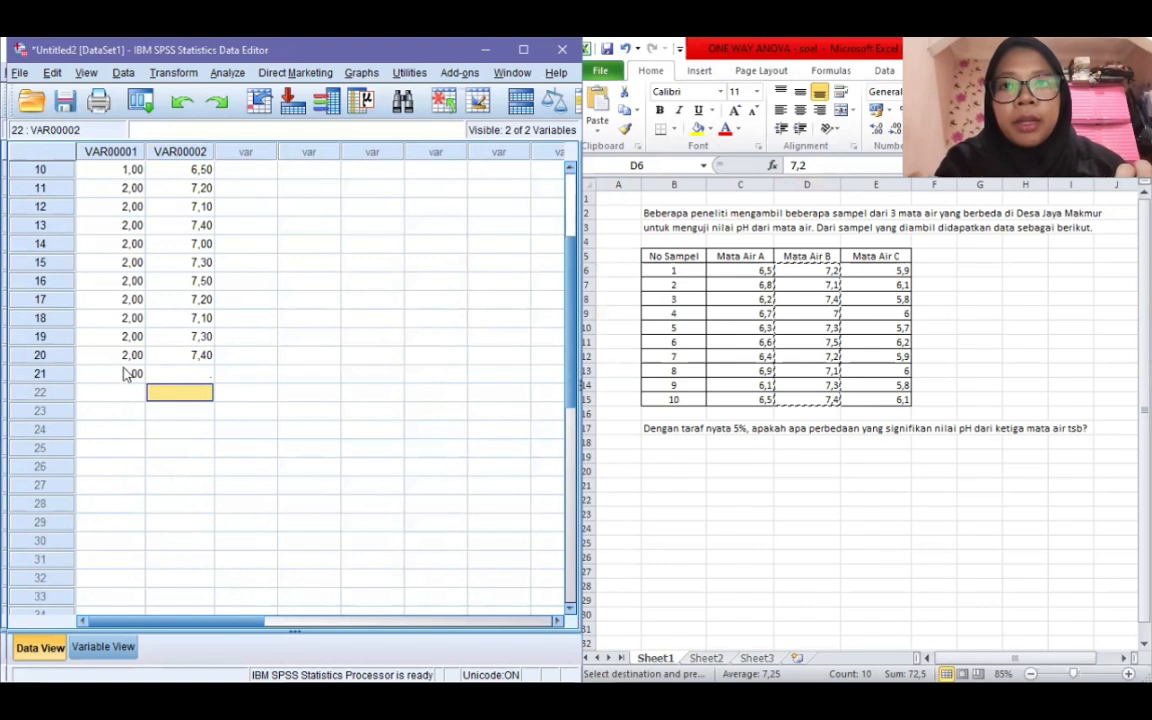
click(127, 373)
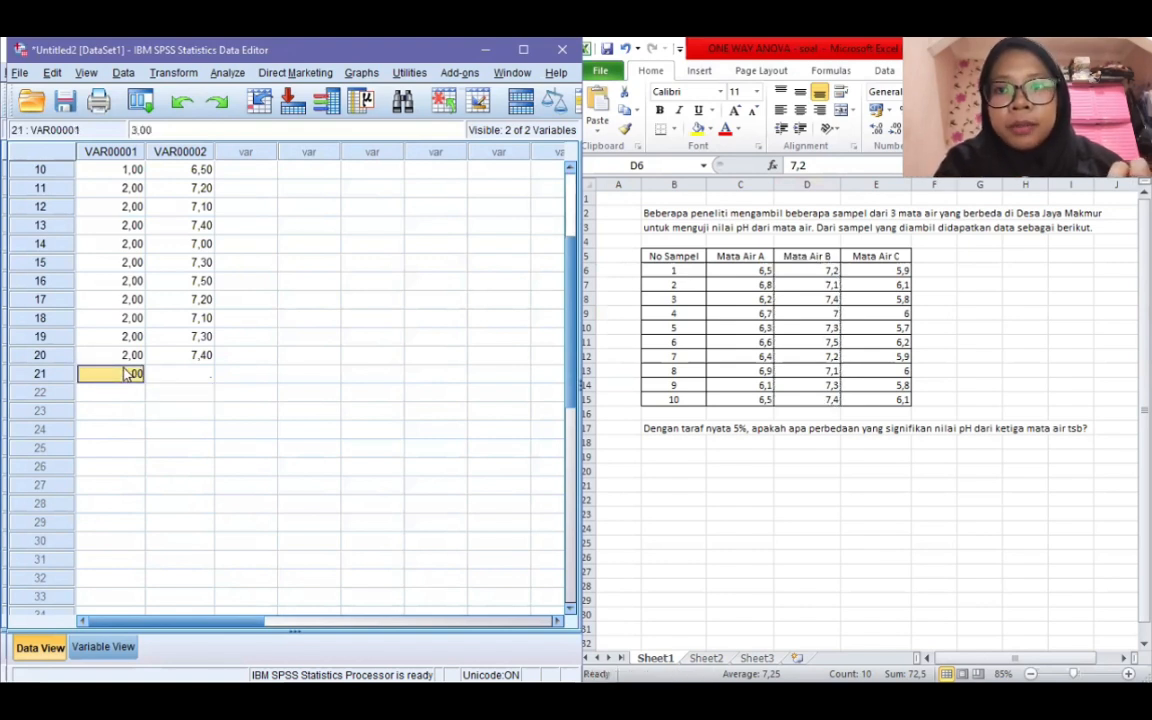
drag(128, 373, 113, 545)
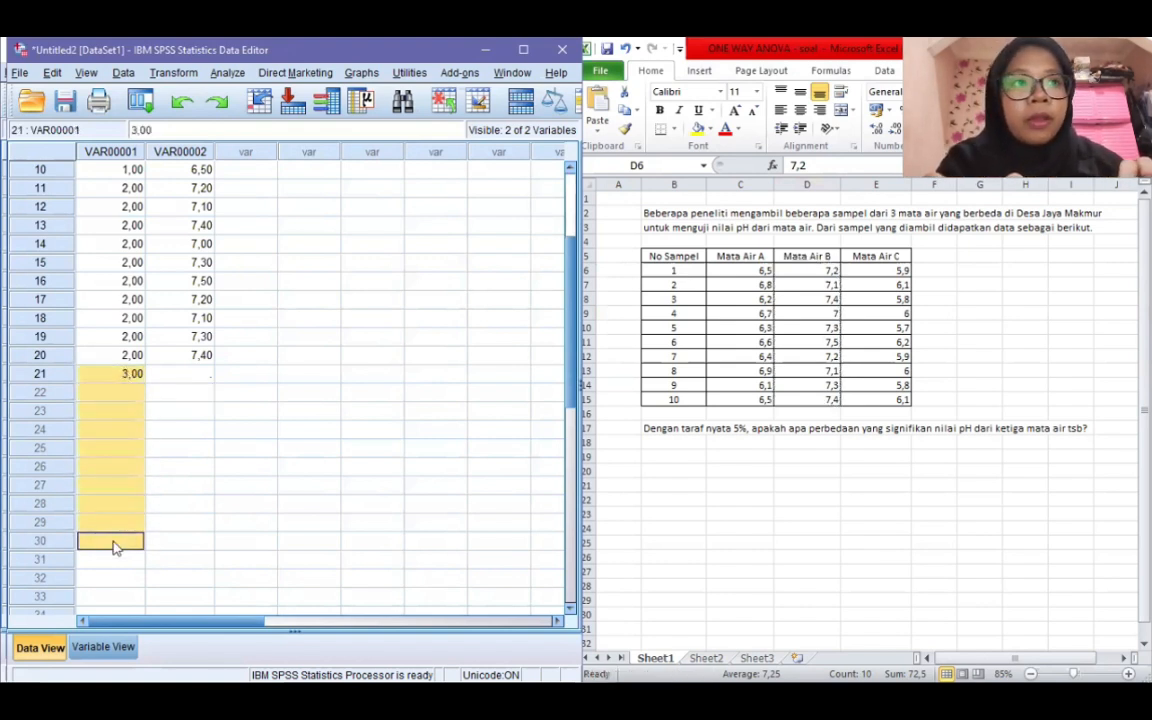
key(ctrl+v)
Step: Copy the Mata Air C values E6:E15 from the Excel sheet into VAR00002 in SPSS, starting at row 21
click(873, 262)
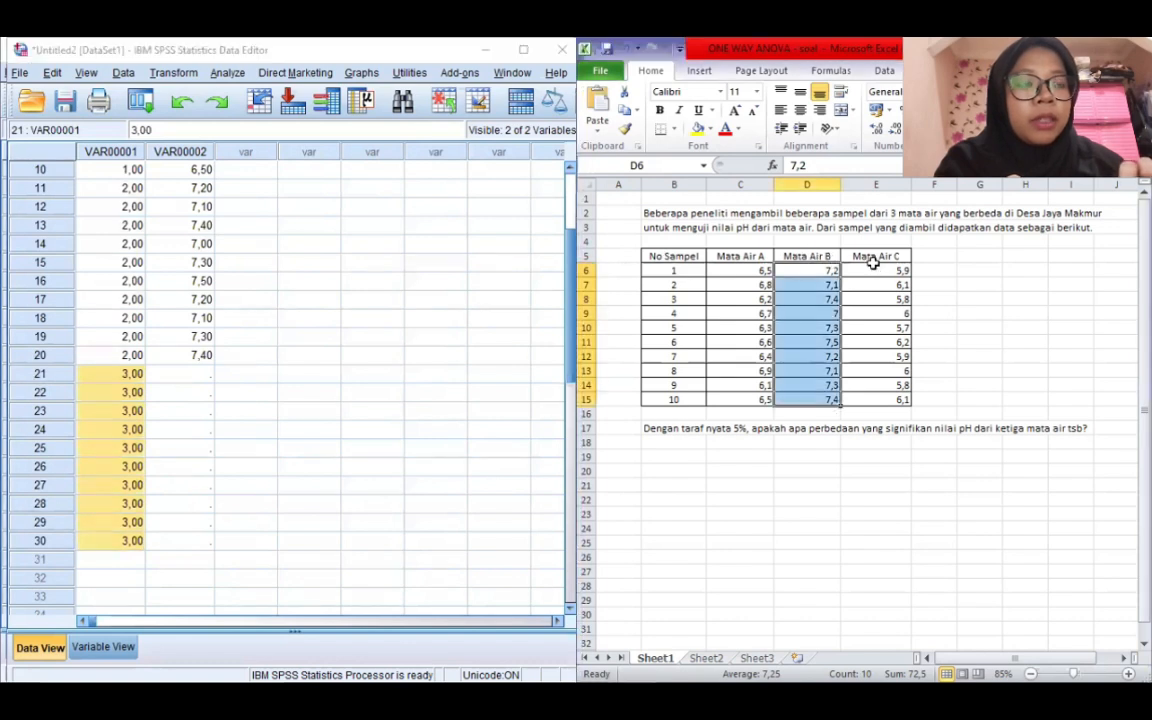
double_click(877, 270)
drag(877, 270, 869, 393)
click(869, 395)
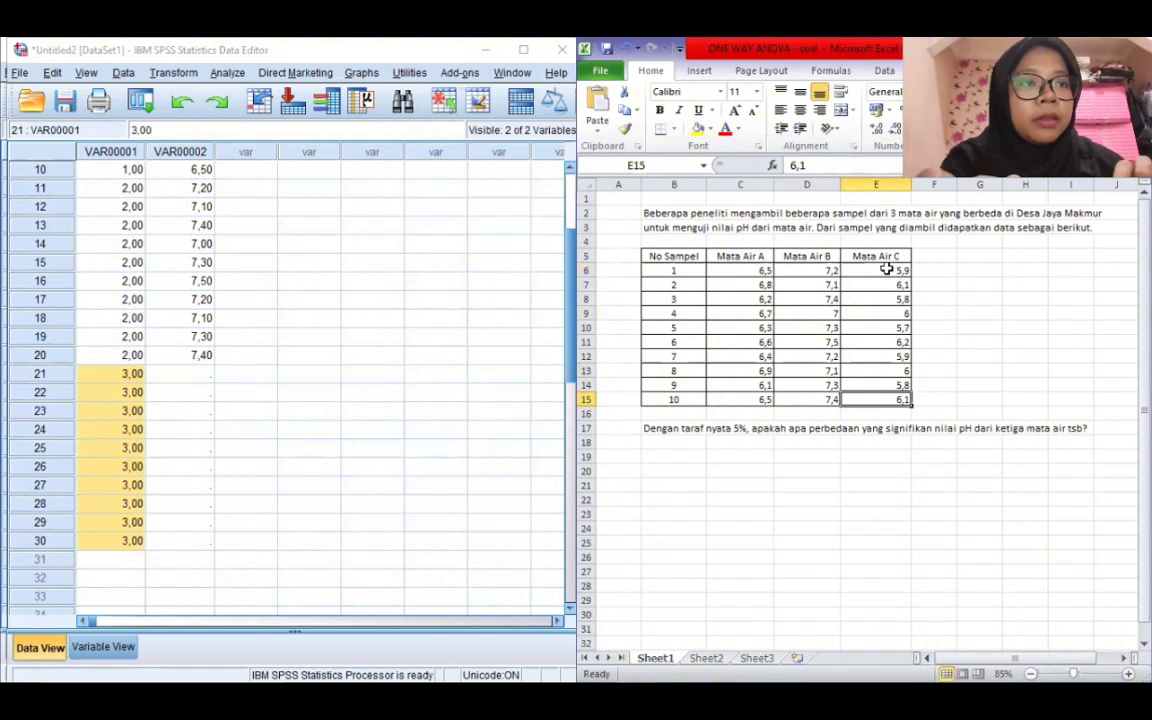
drag(888, 270, 887, 396)
key(ctrl+c)
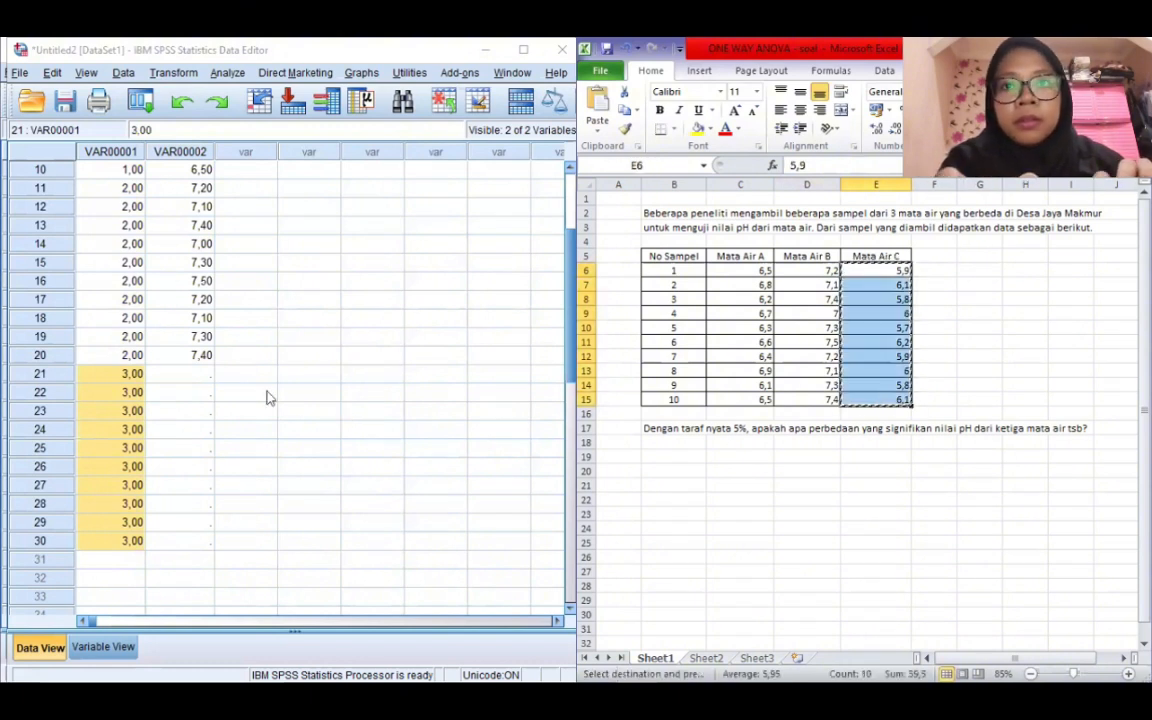
click(203, 377)
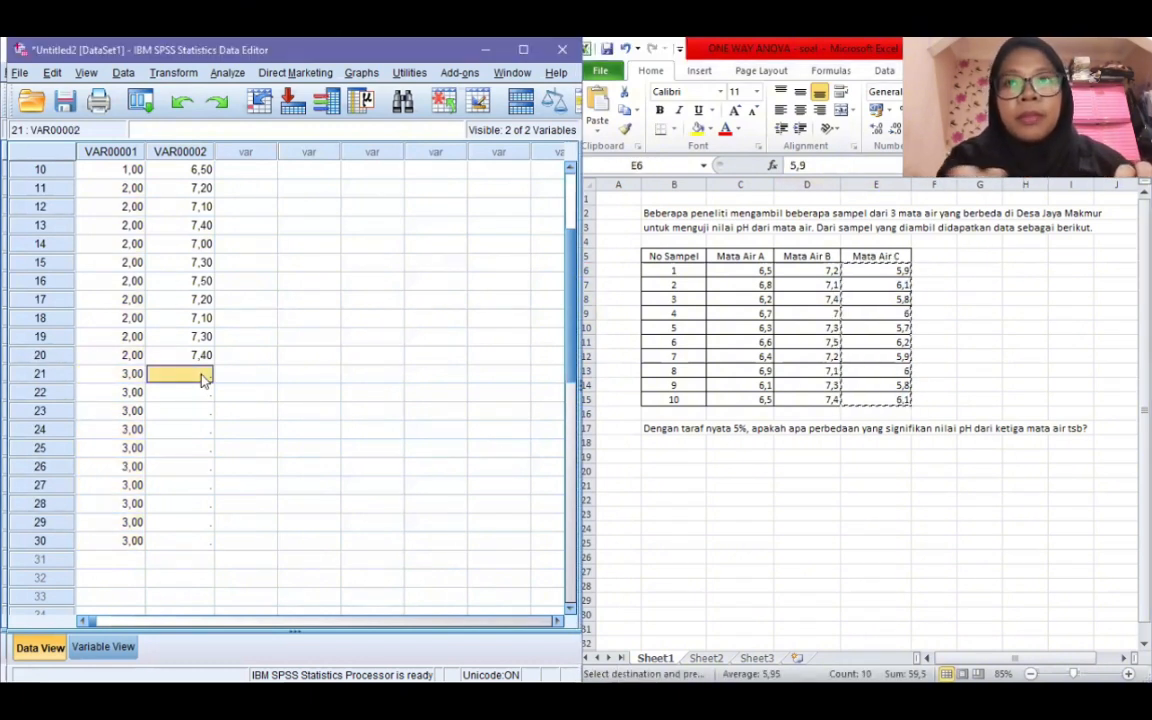
key(ctrl+v)
scroll(220, 316, up, 3)
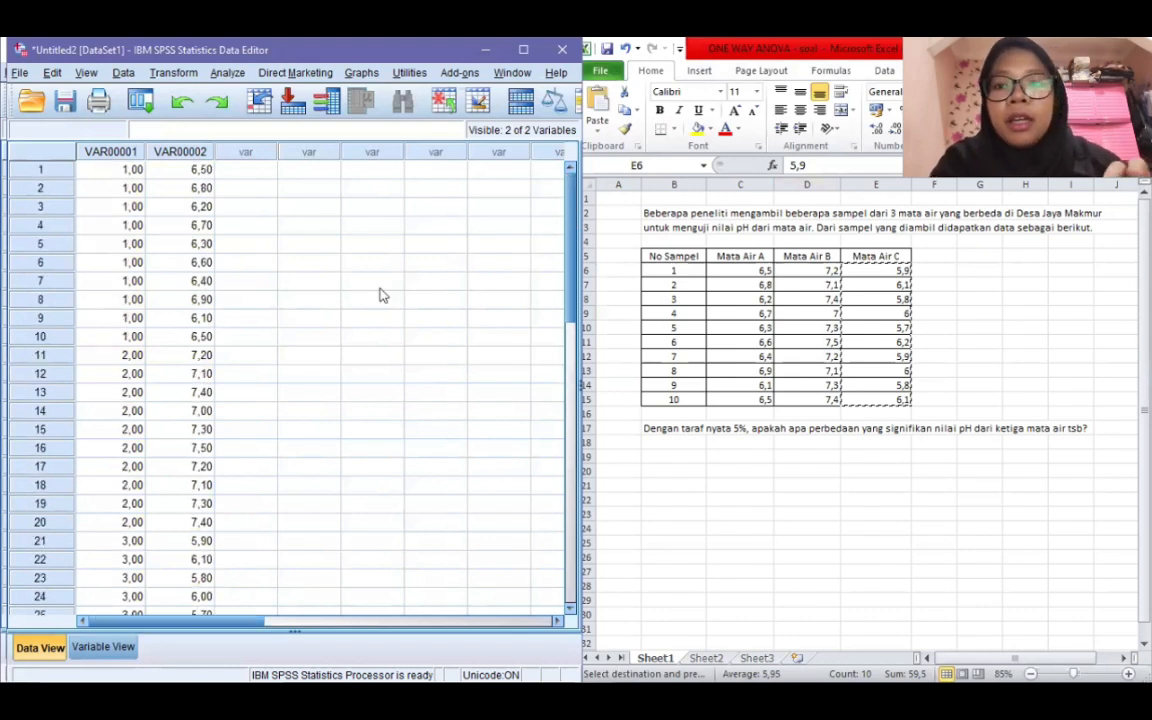
Step: Rename the variable VAR00001 as Kelompok and VAR00002 as pH
click(106, 645)
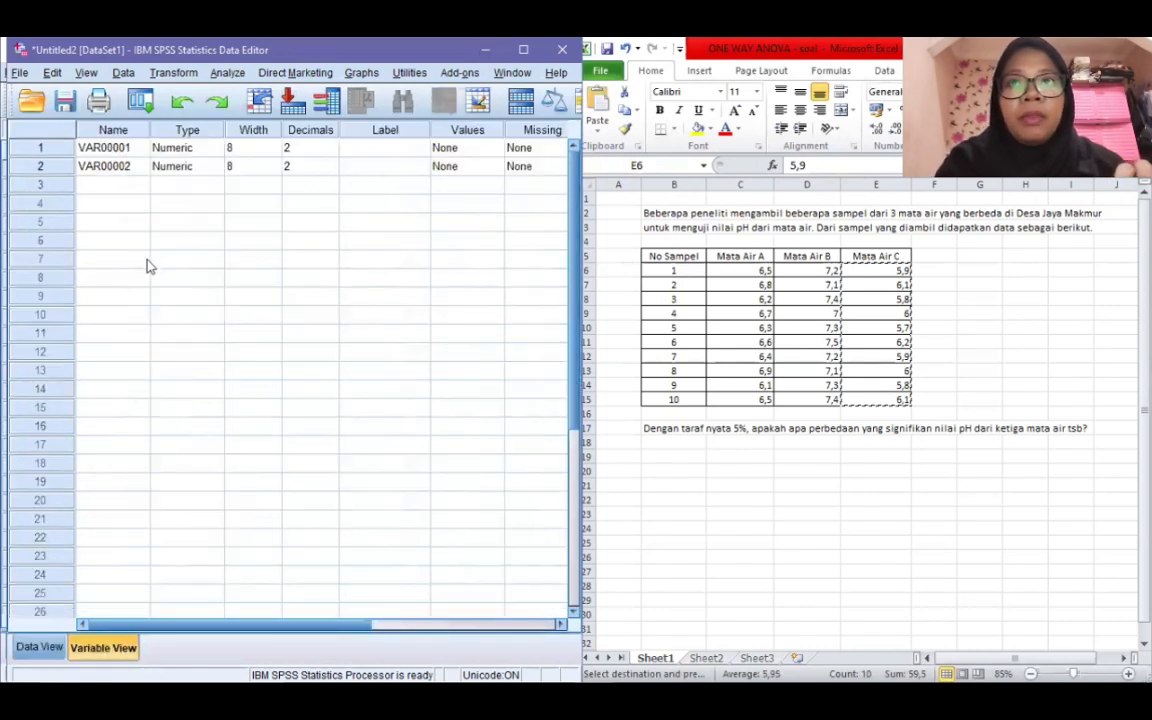
click(125, 149)
text(Kelompo)
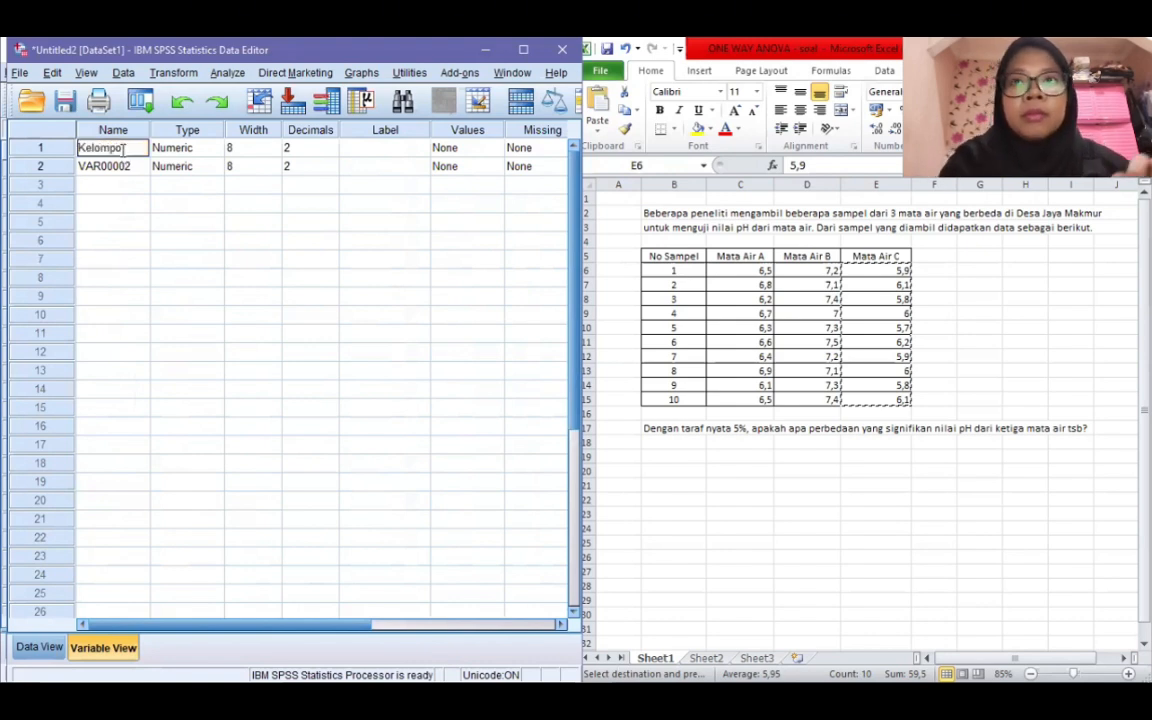
text(k)
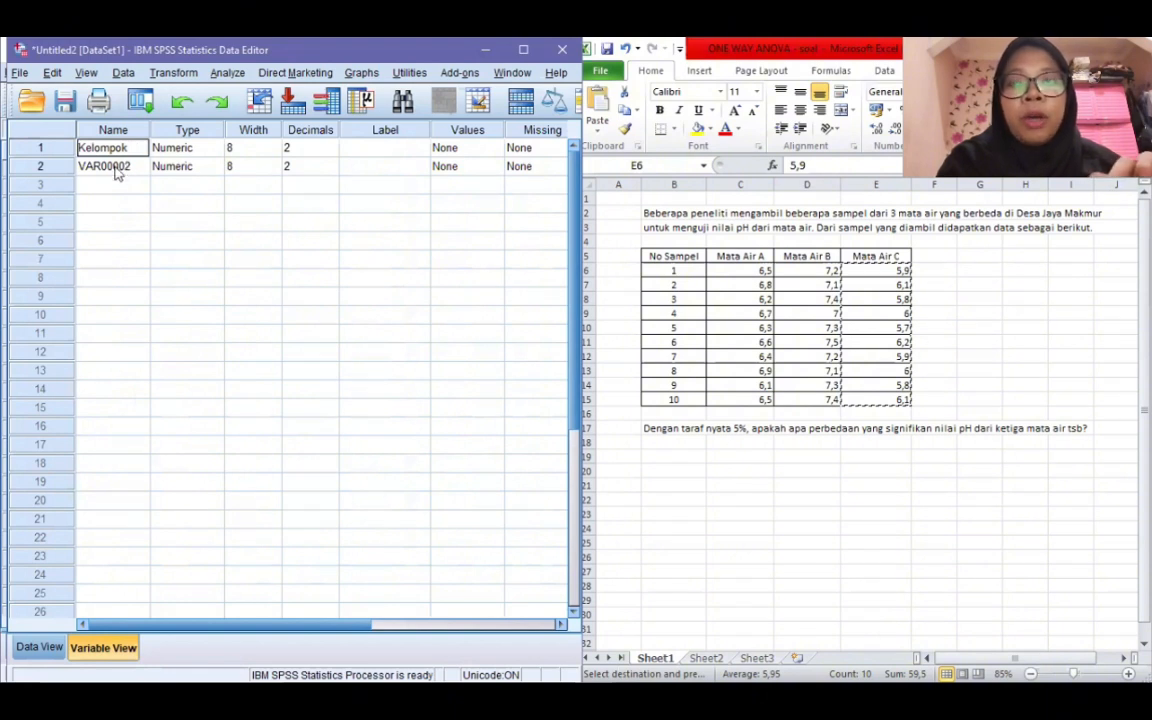
click(117, 168)
text(pH)
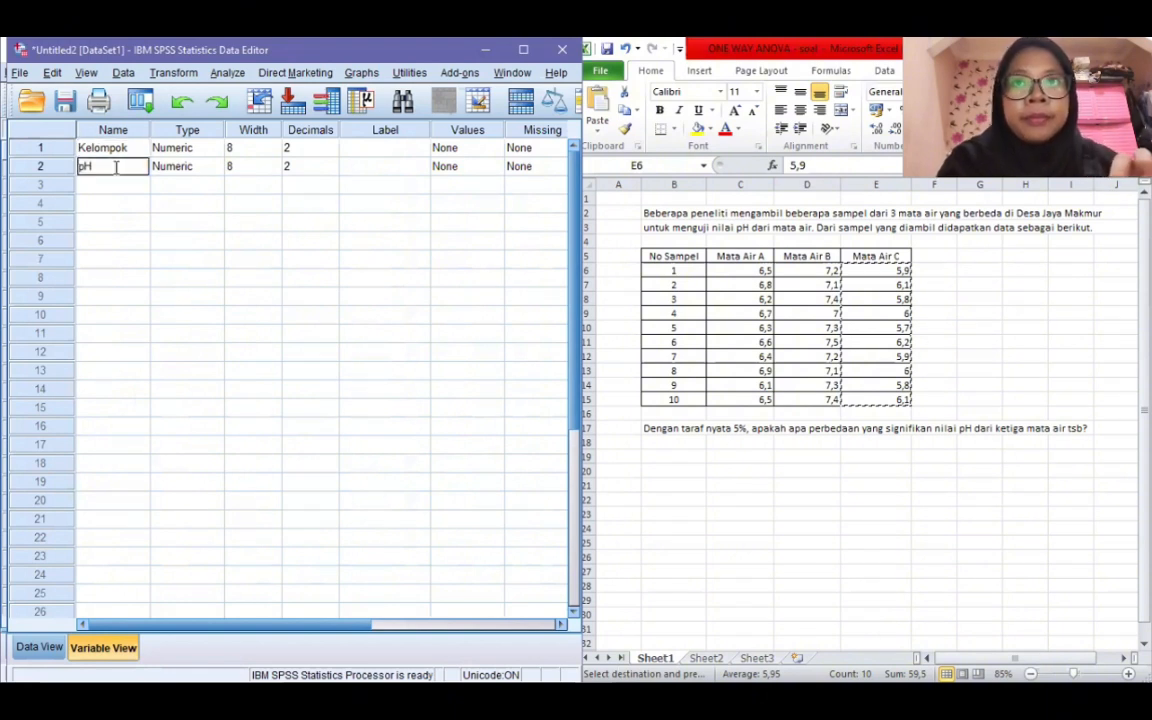
Step: Add a value label to the Kelompok variable so that 1 stands for Mata Air A
click(455, 150)
click(487, 149)
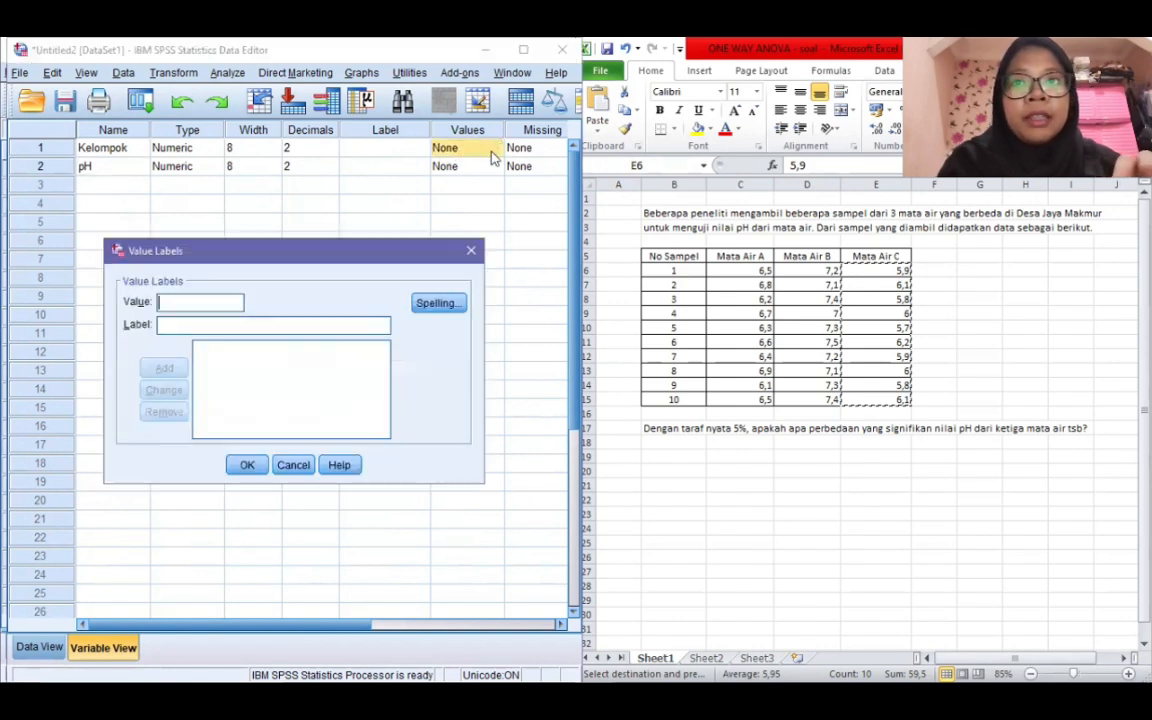
text(1)
click(193, 326)
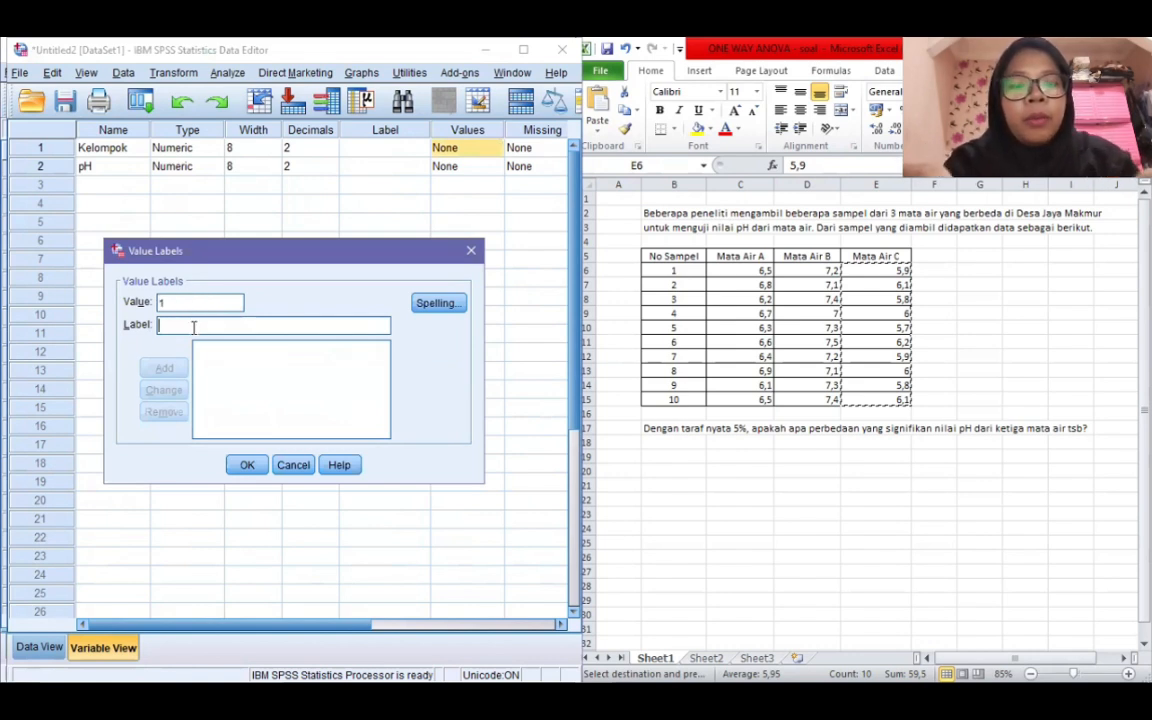
text(Mata)
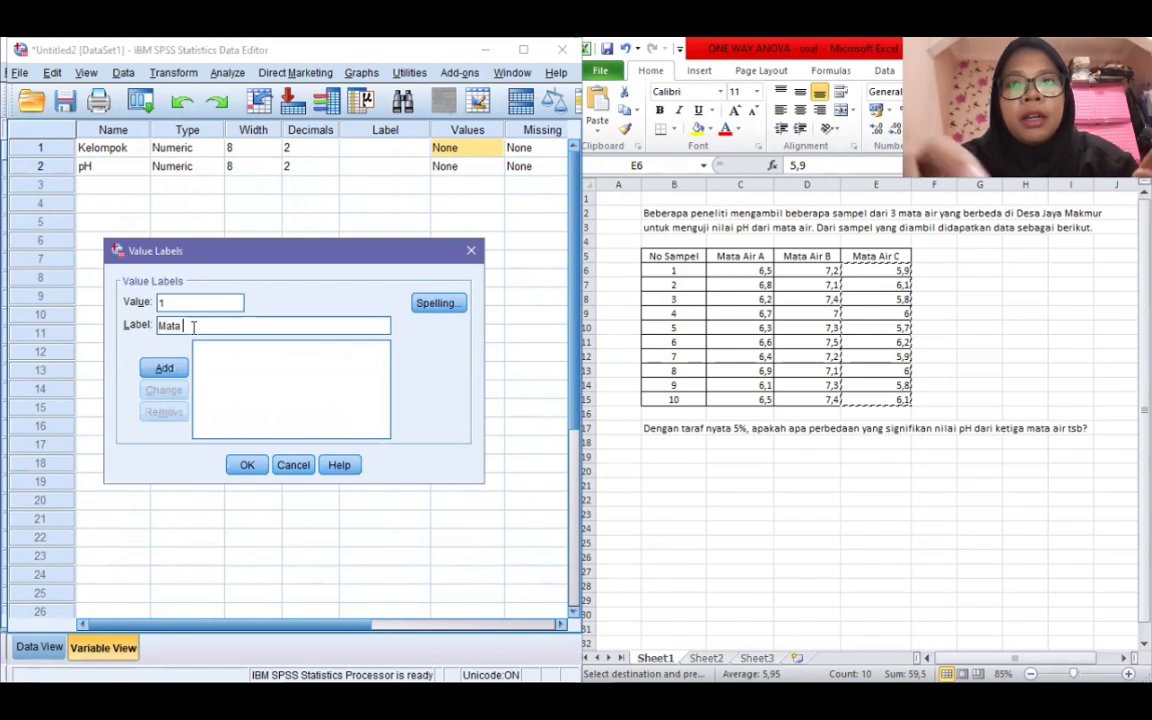
text( Air A)
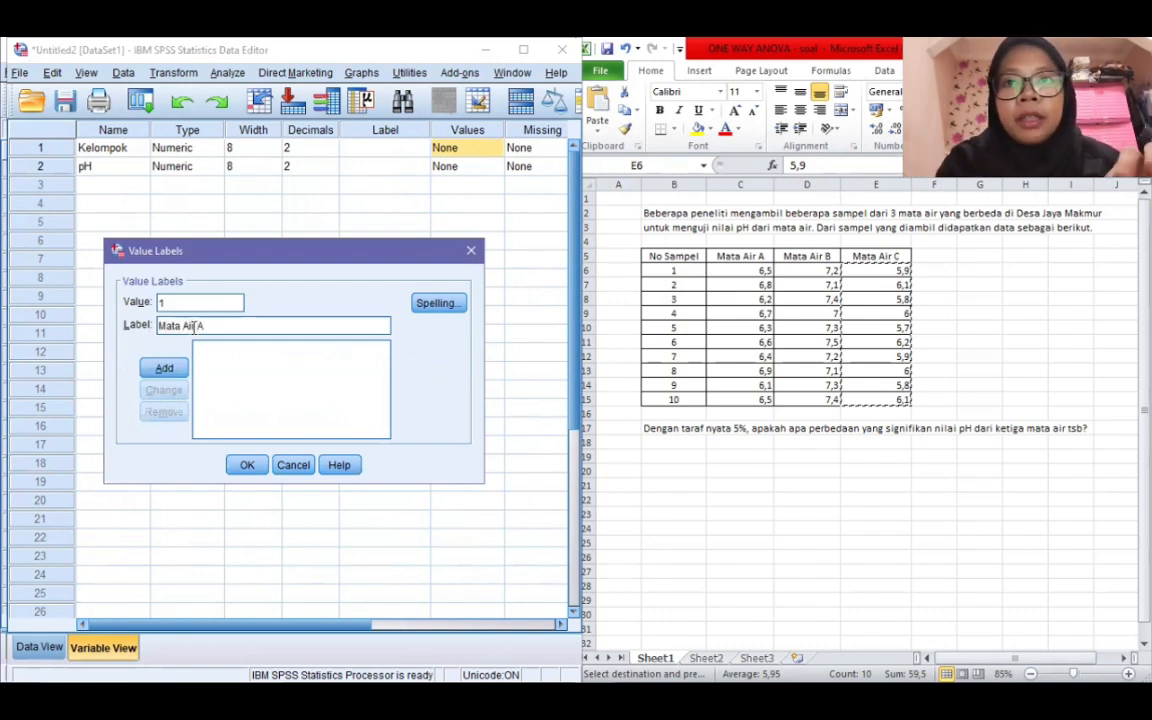
click(164, 370)
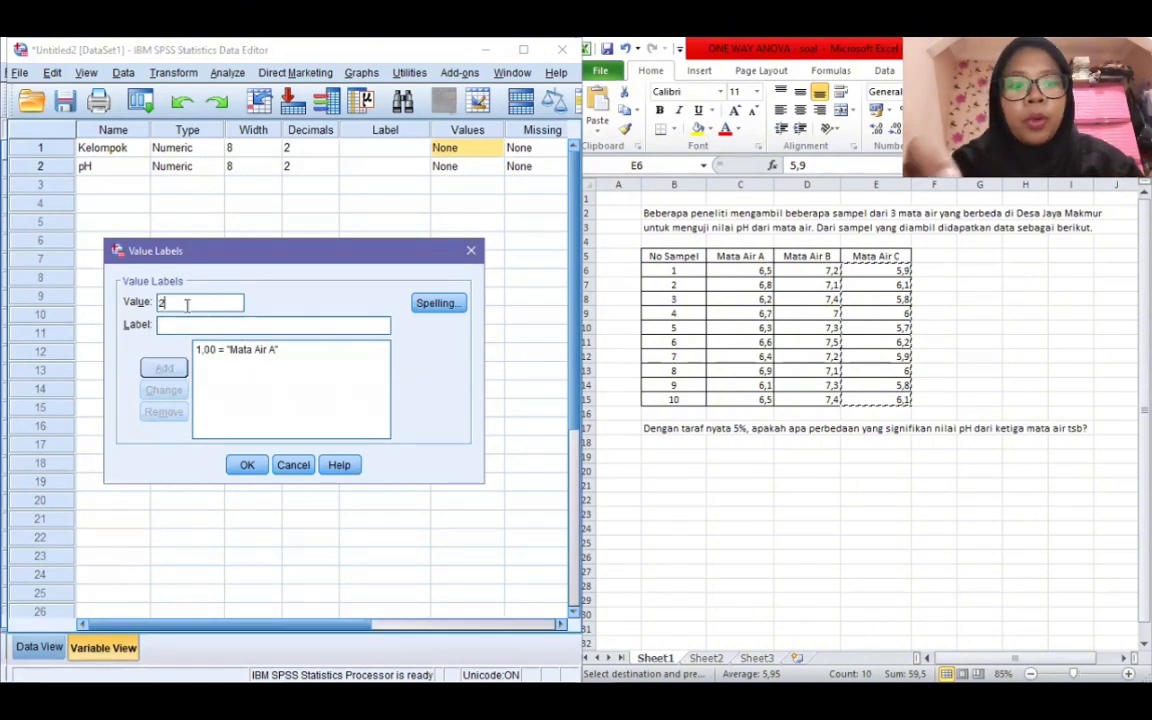
Step: Add the Kelompok value labels 2 = Mata Air B and 3 = Mata Air C, and apply the label set
text(Mata A)
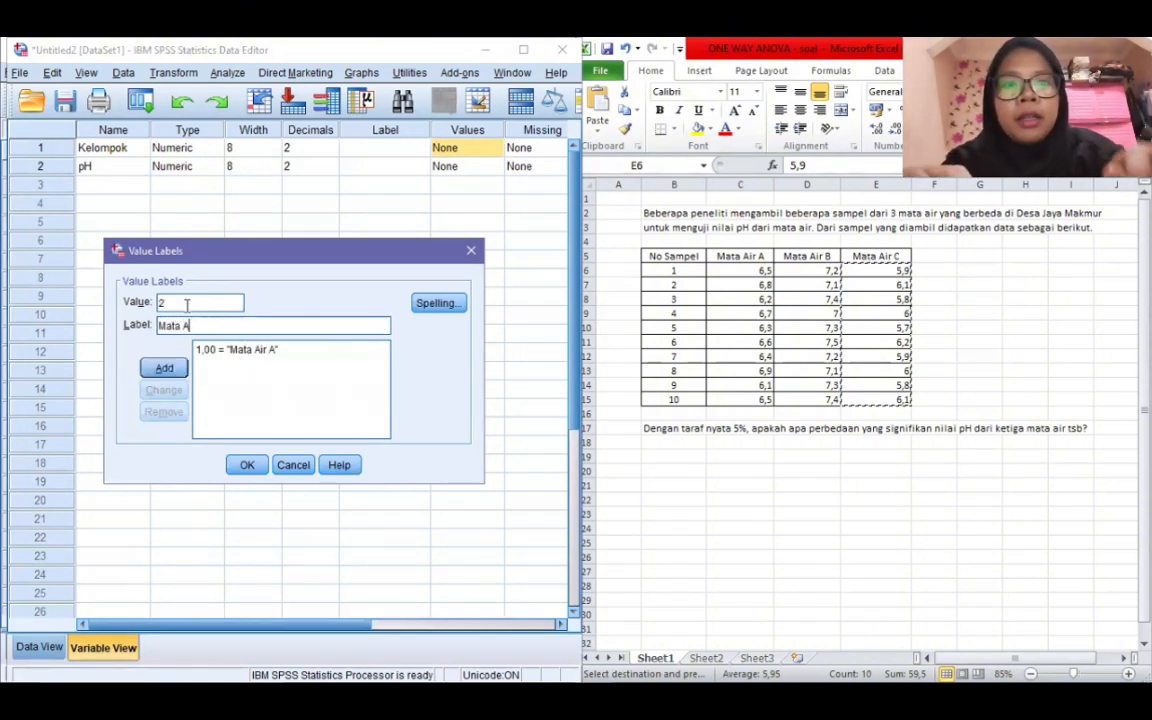
text(ir B)
key(Return)
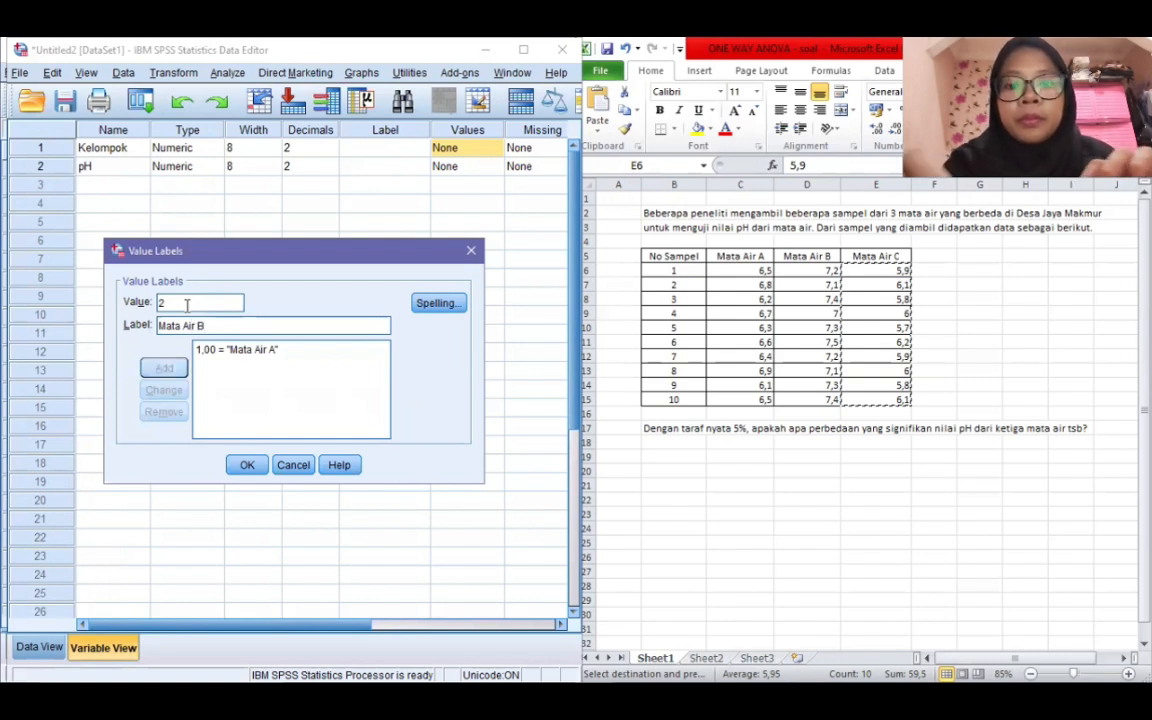
text(3)
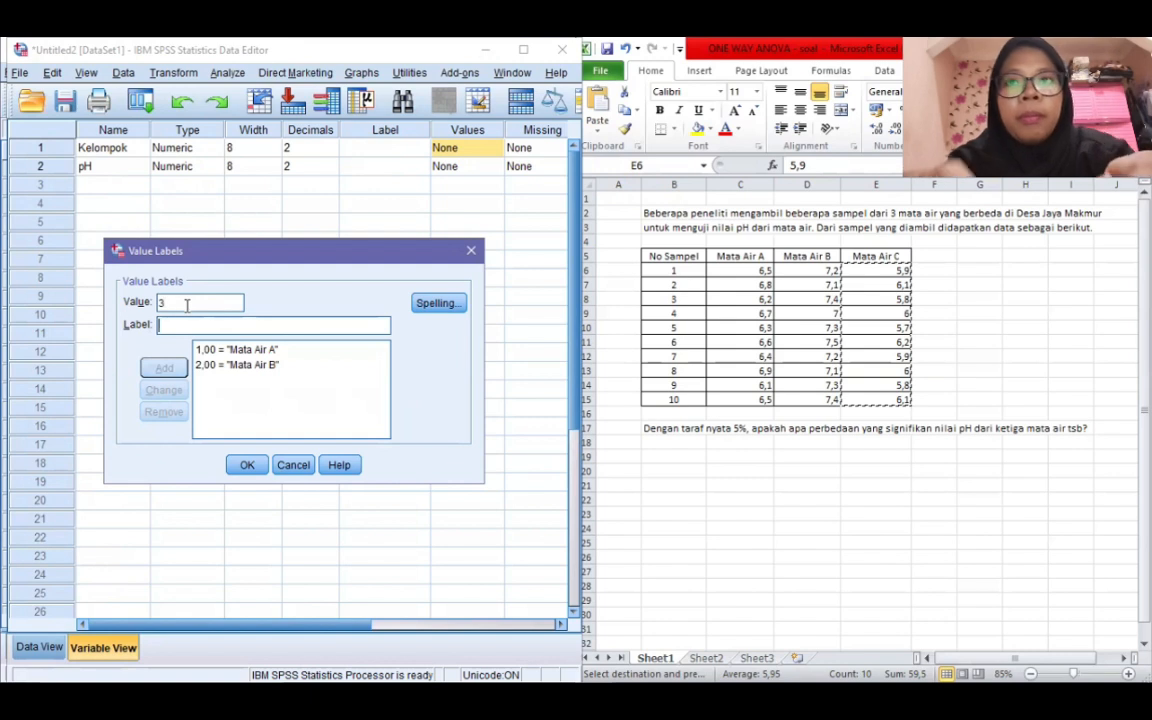
text(MAta)
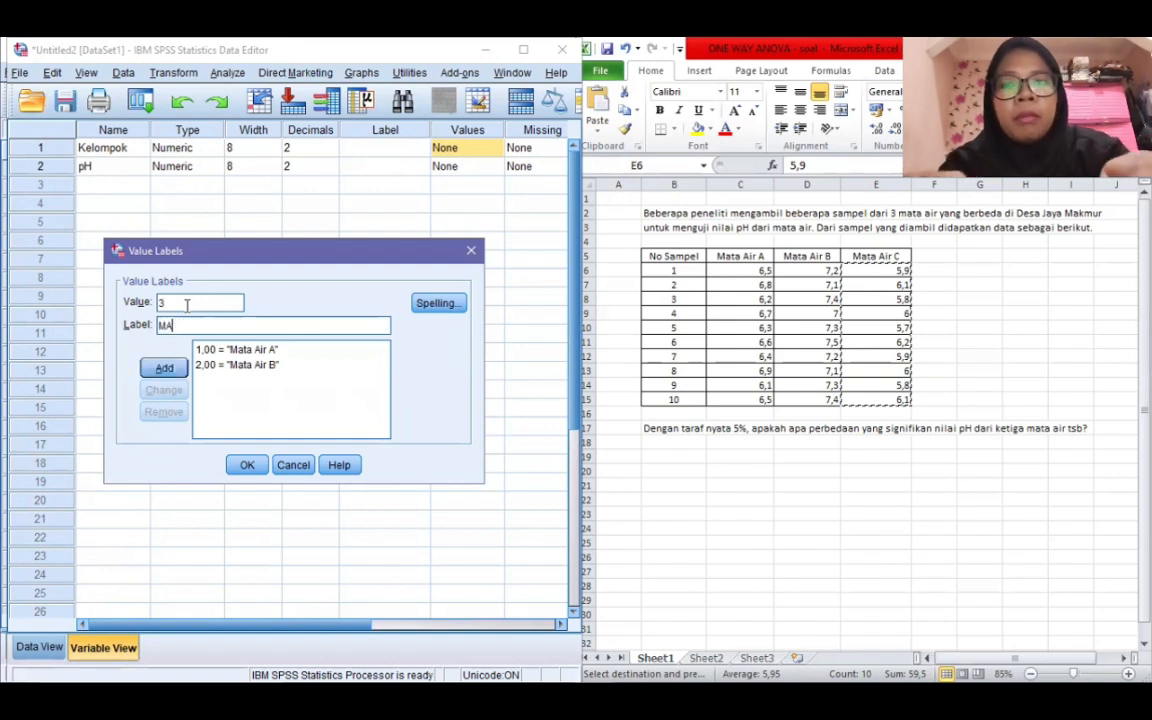
key(BackSpace)
text(ata Air C)
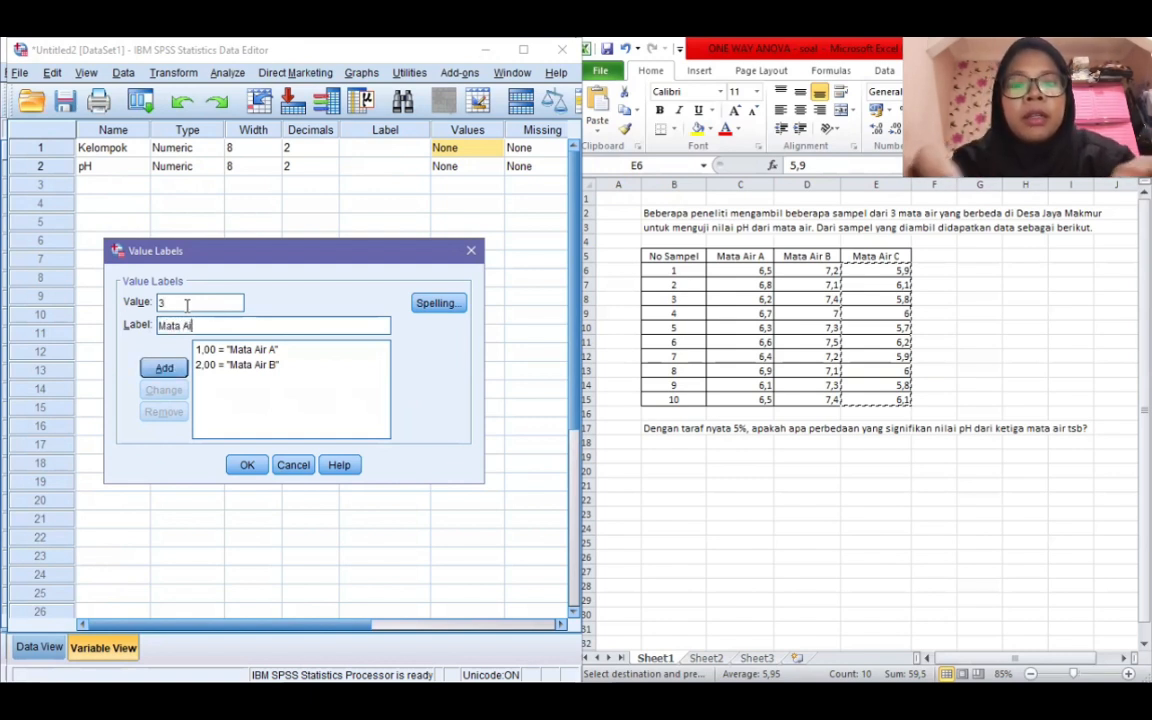
click(164, 368)
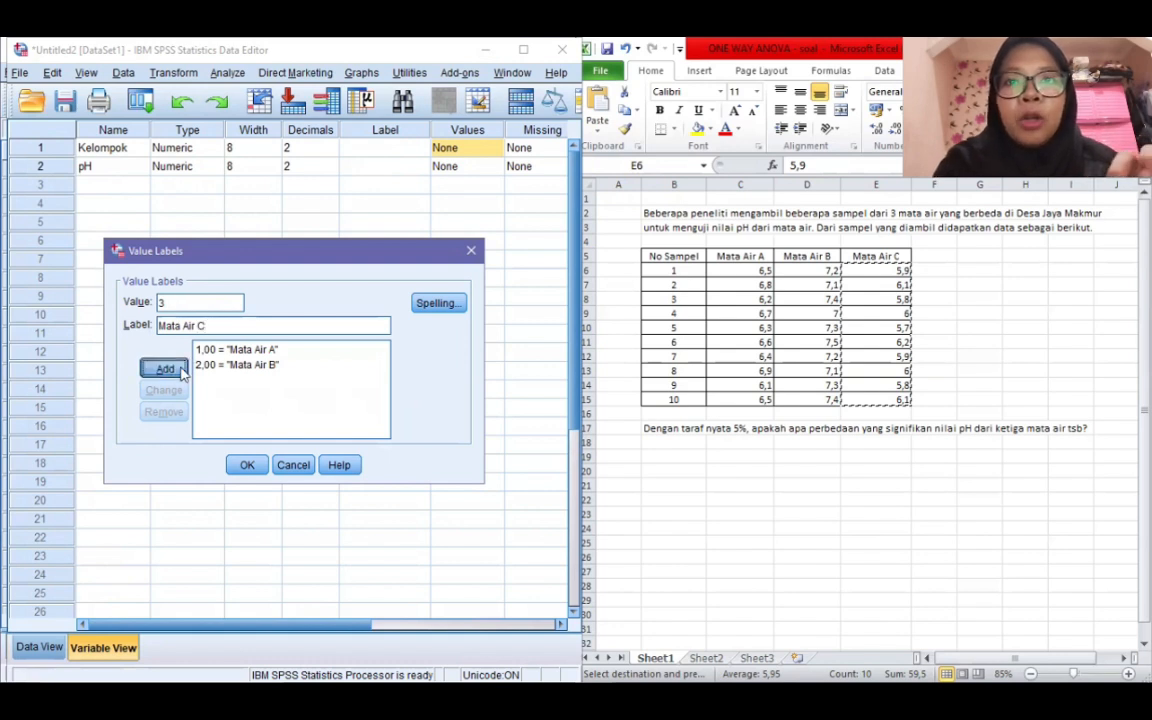
click(245, 465)
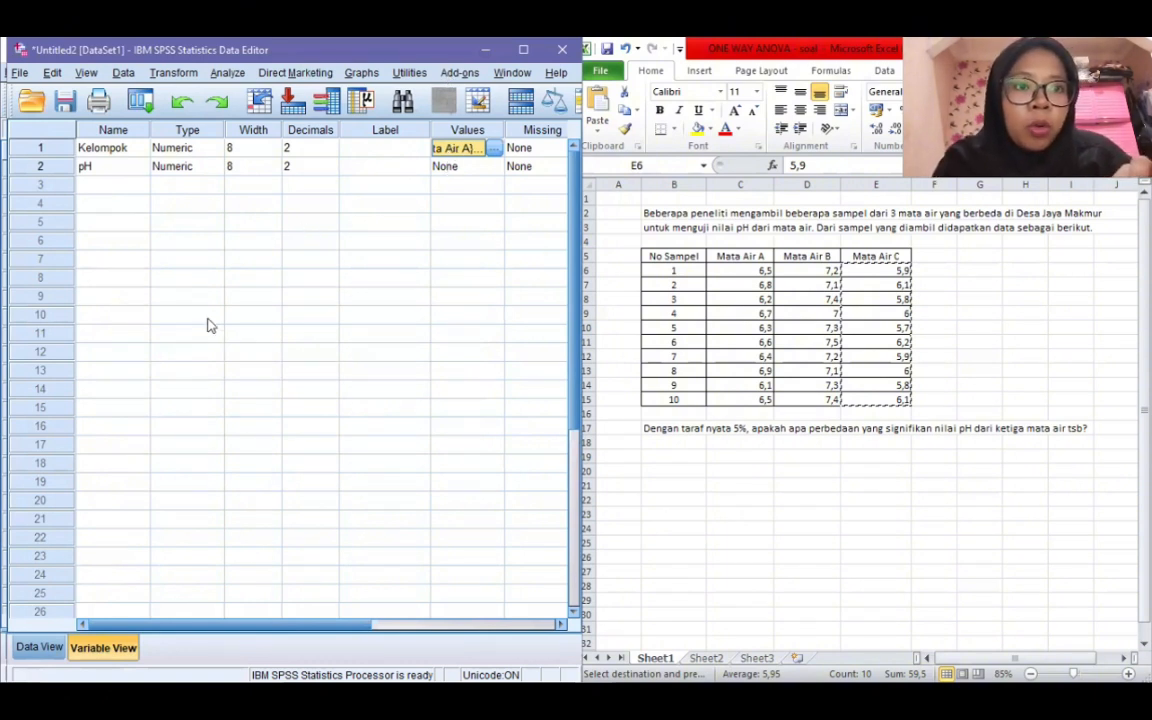
Step: Set up an Explore analysis with Kelompok as the factor and pH as the dependent variable
click(302, 315)
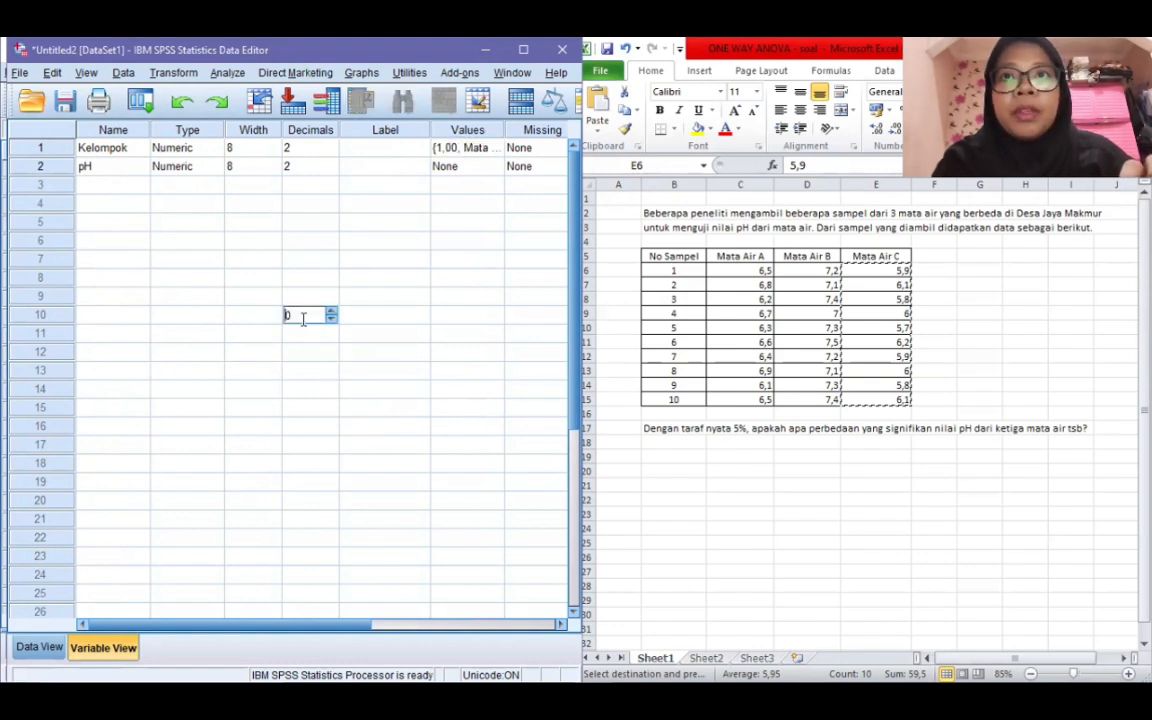
click(224, 73)
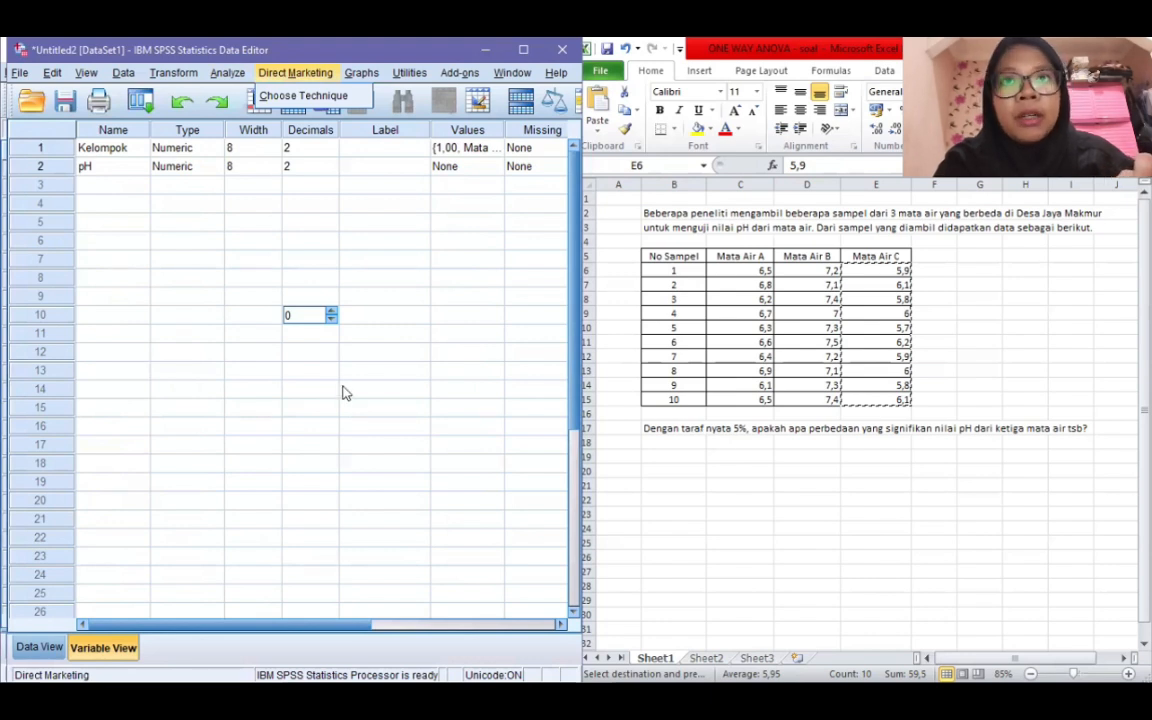
mouse_move(225, 74)
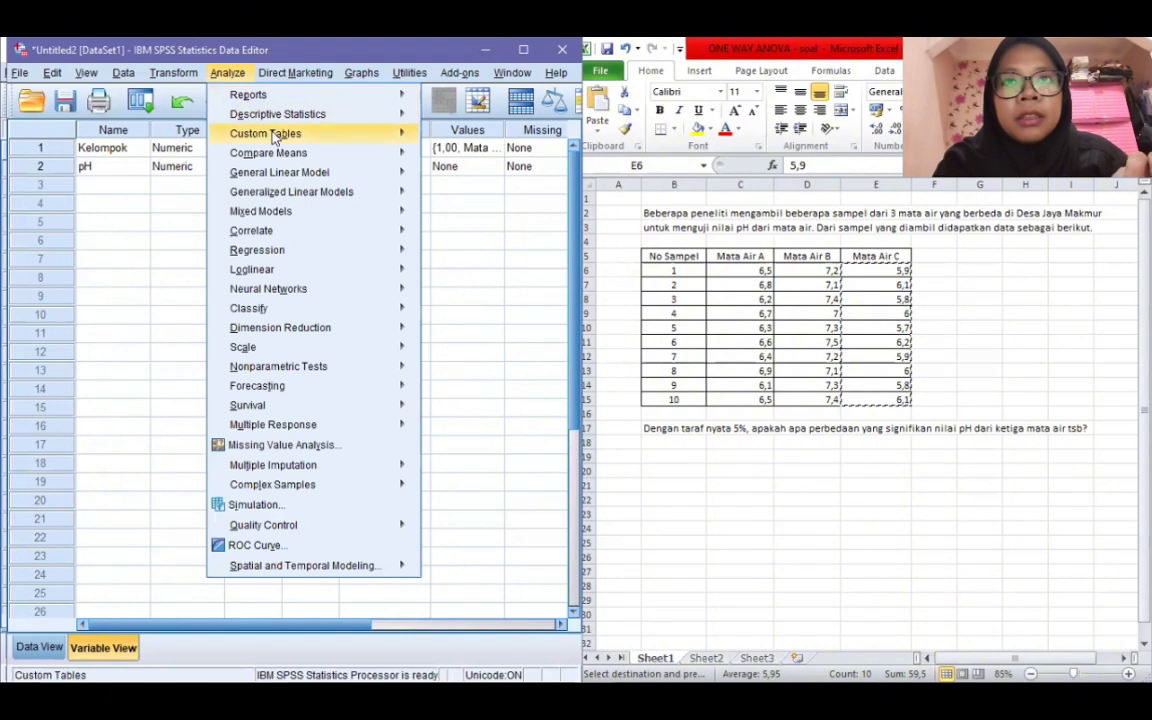
mouse_move(330, 135)
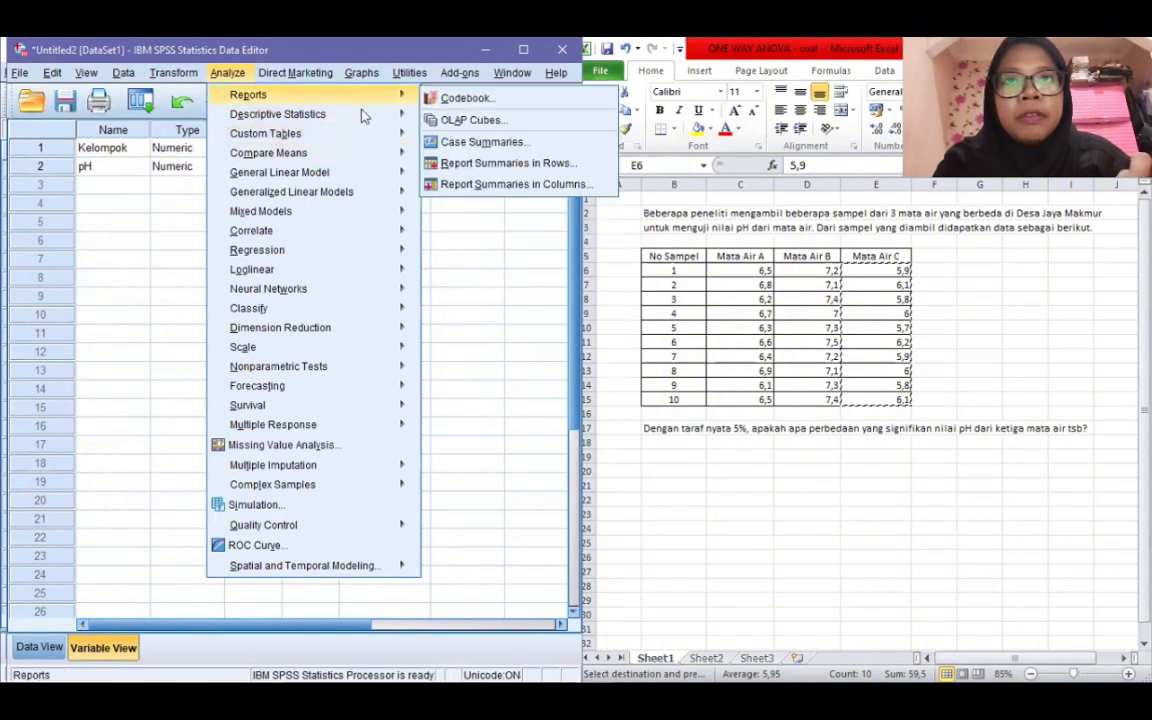
mouse_move(365, 117)
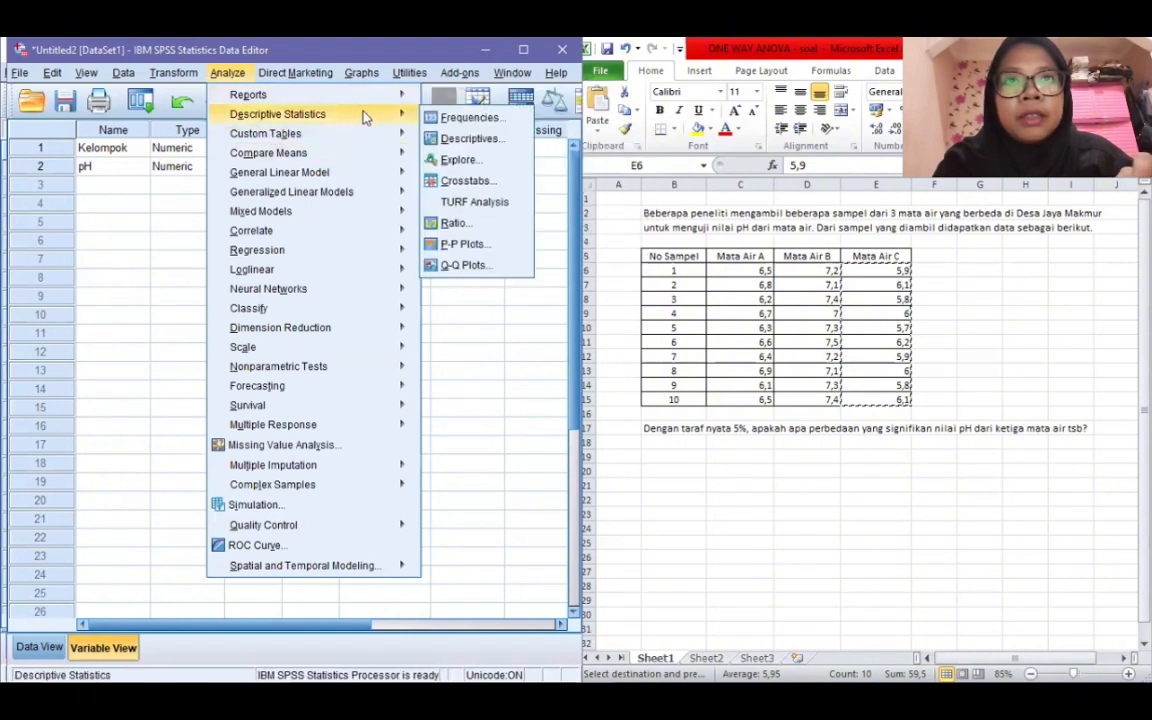
click(457, 160)
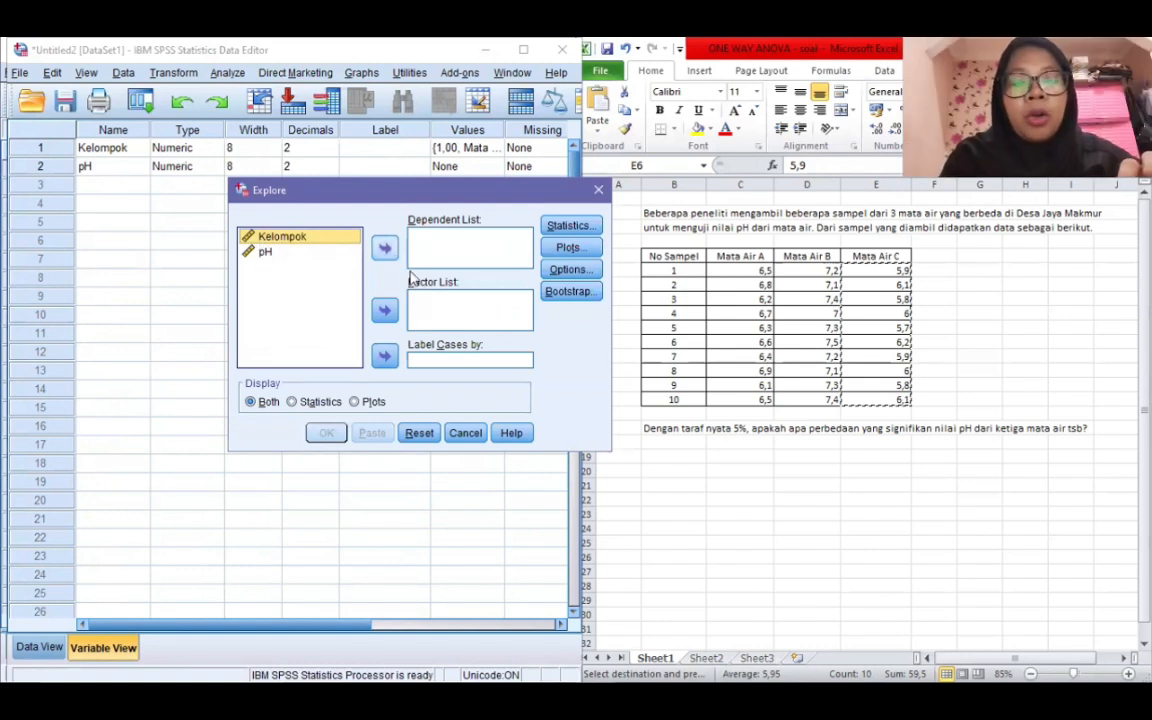
click(385, 311)
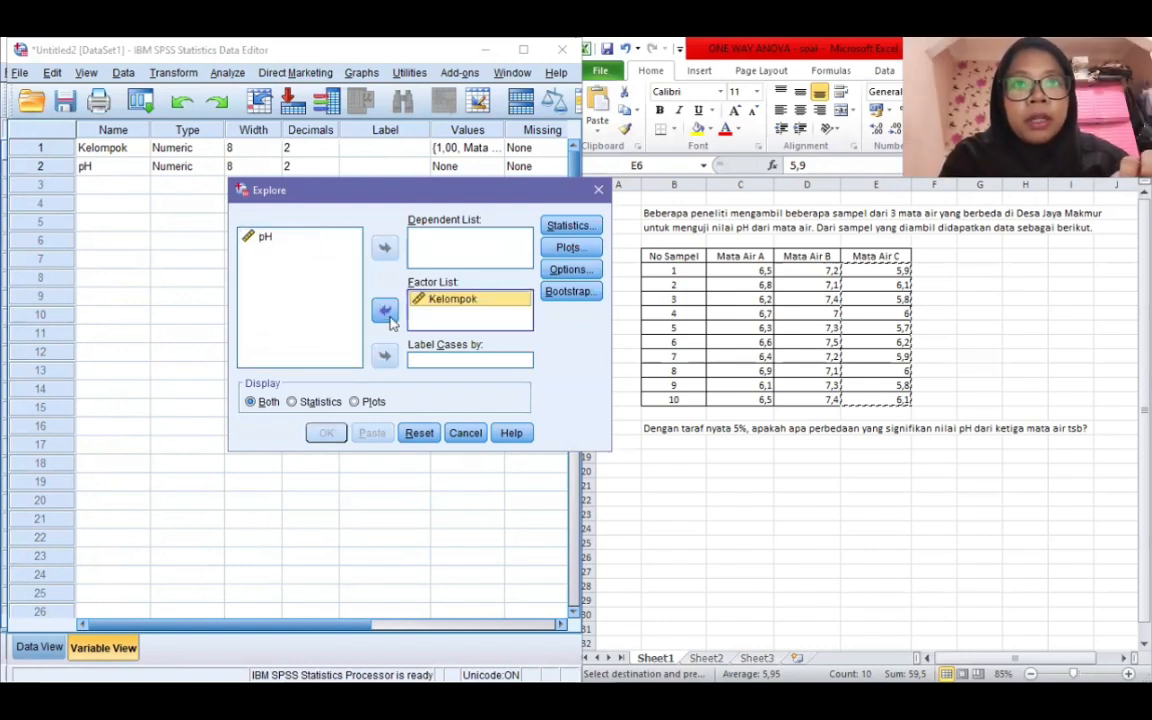
click(265, 237)
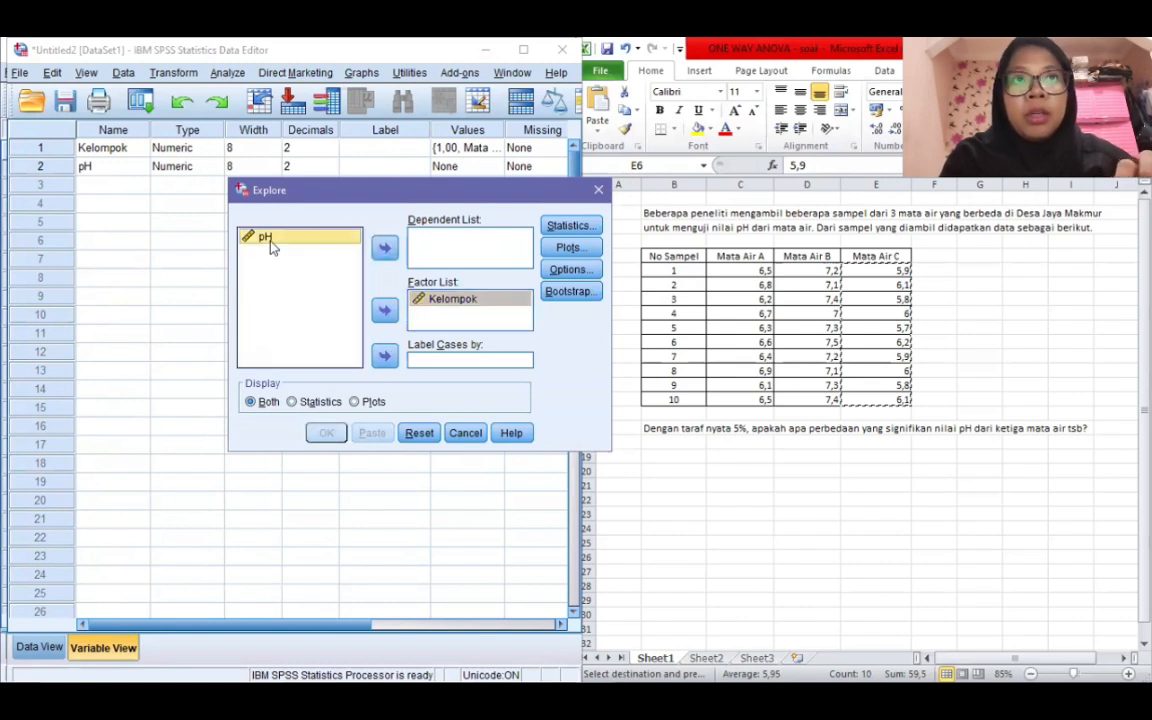
click(385, 248)
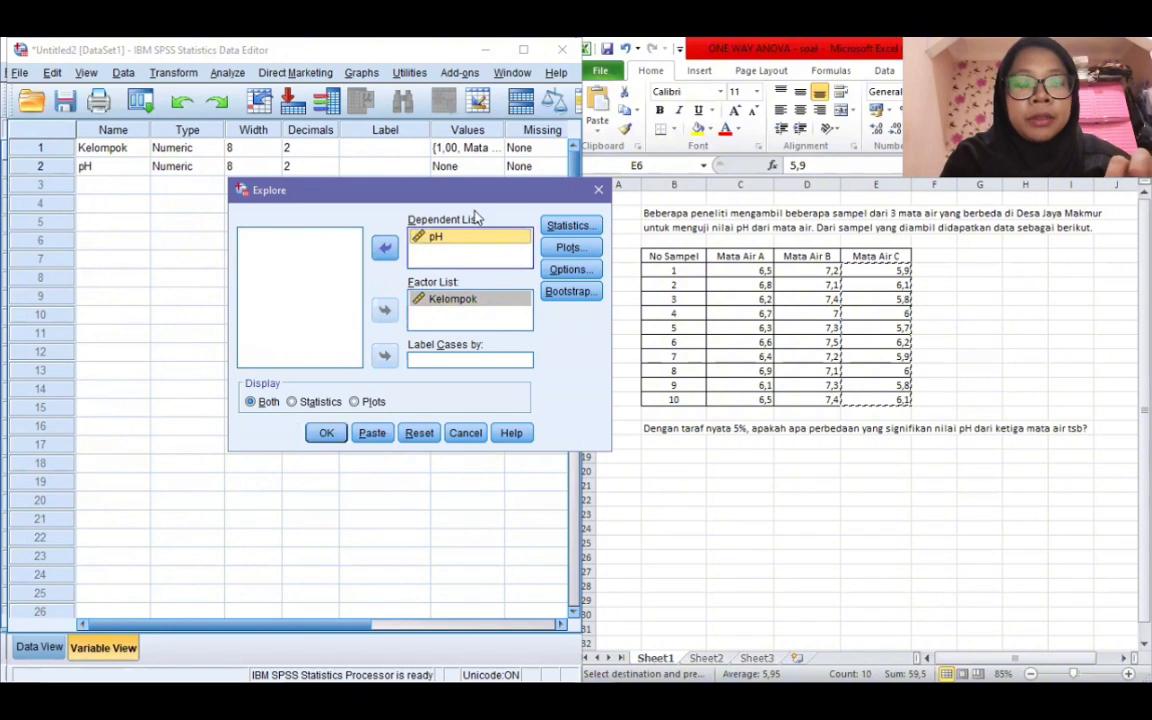
Step: Include normality plots with tests in the Explore analysis and run it
click(569, 248)
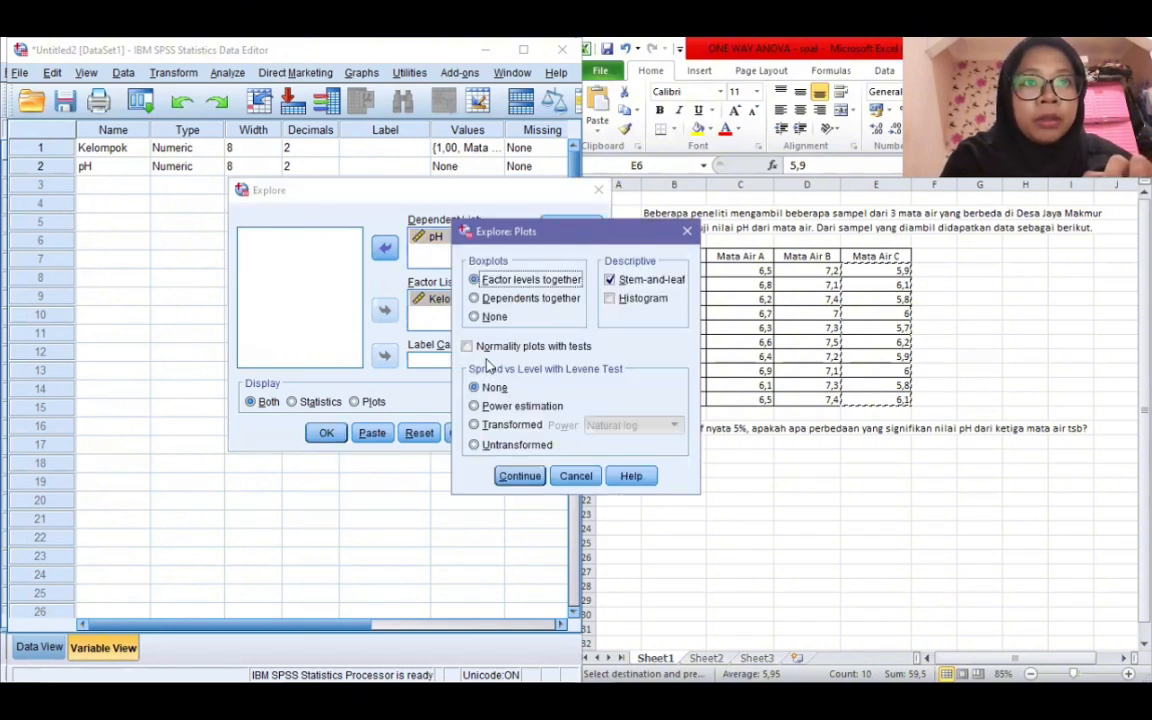
click(497, 346)
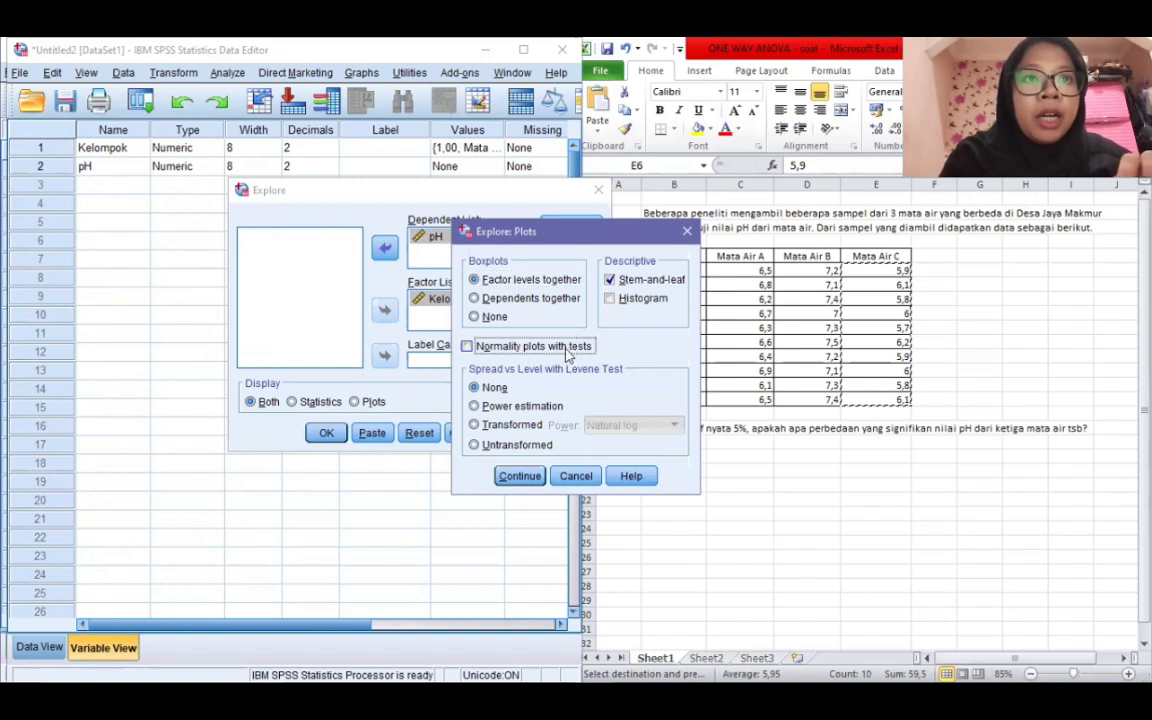
click(519, 476)
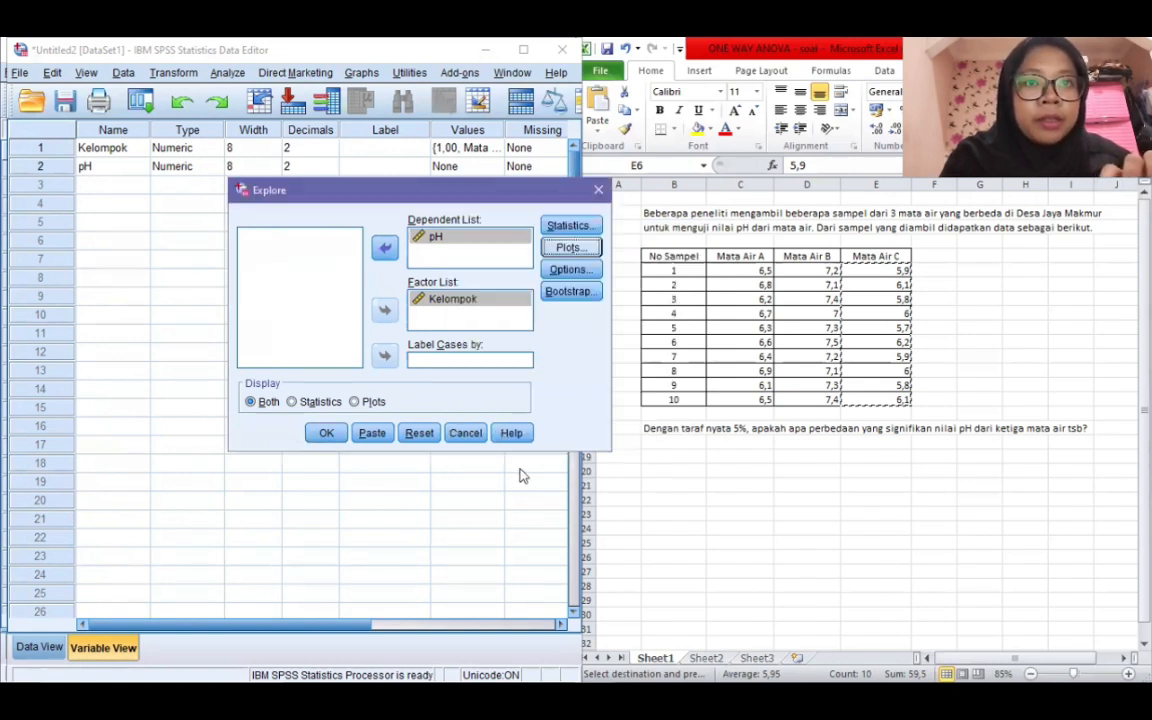
click(322, 437)
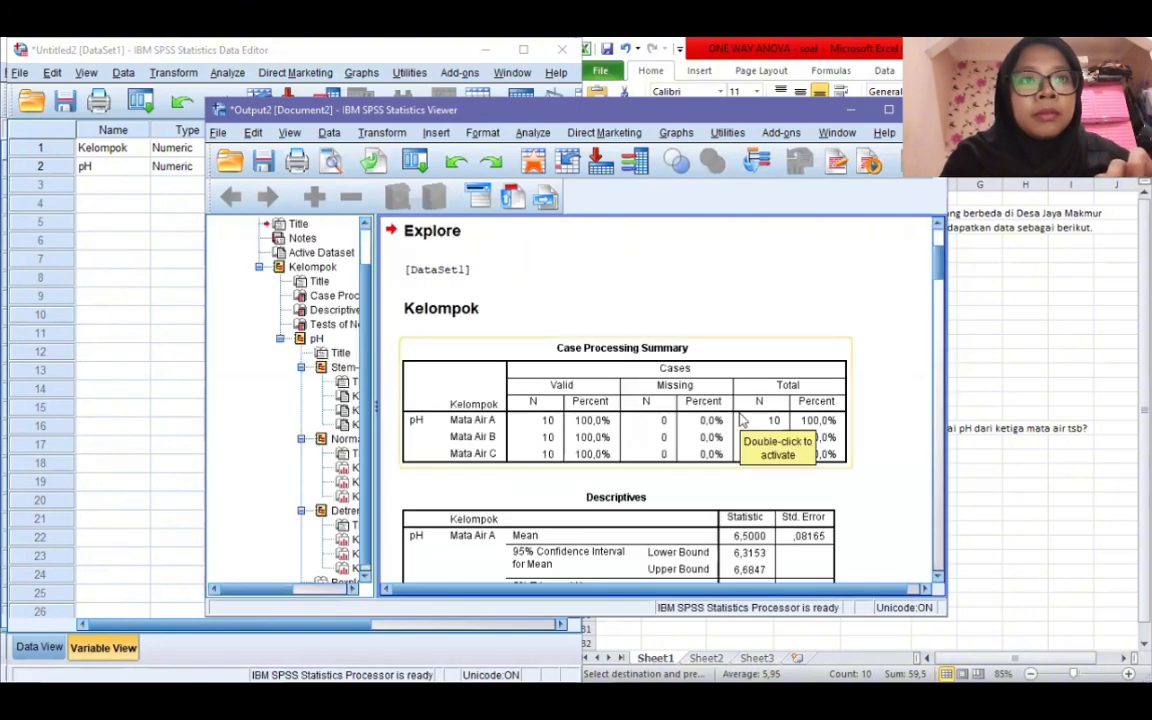
Step: Examine the Tests of Normality table against the UJI NORMALITAS criteria on Sheet2 of the Excel workbook
scroll(741, 420, down, 2)
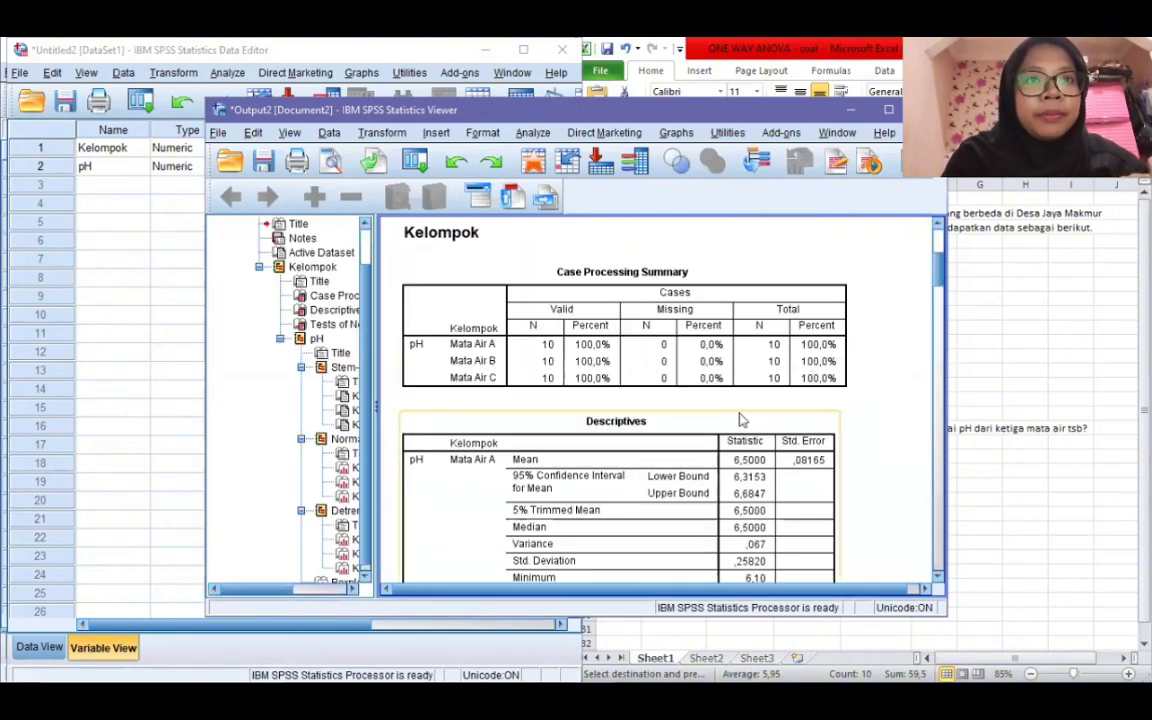
scroll(741, 420, down, 10)
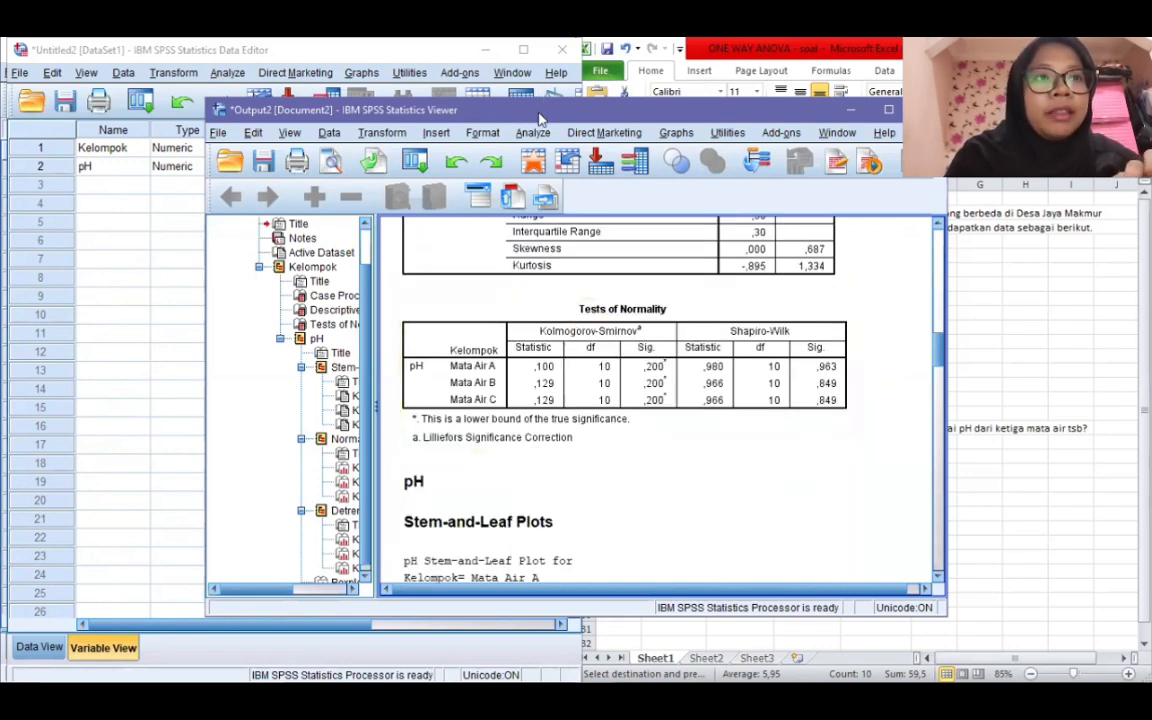
drag(345, 104, 145, 89)
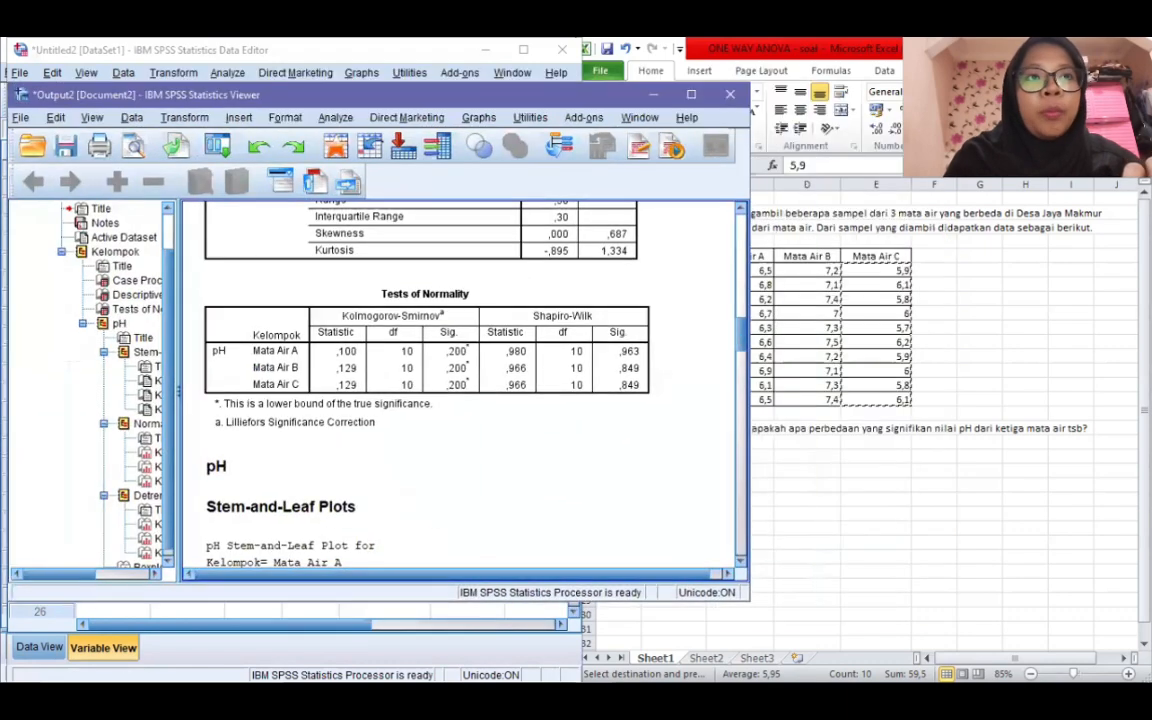
click(1031, 494)
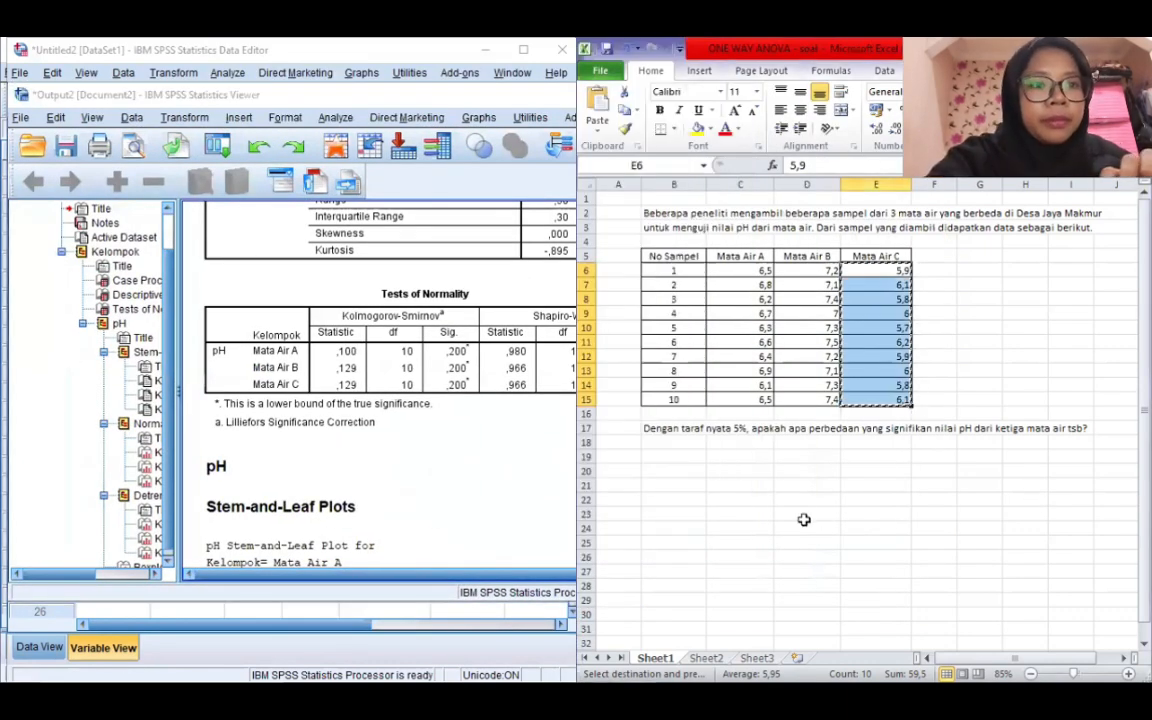
click(706, 659)
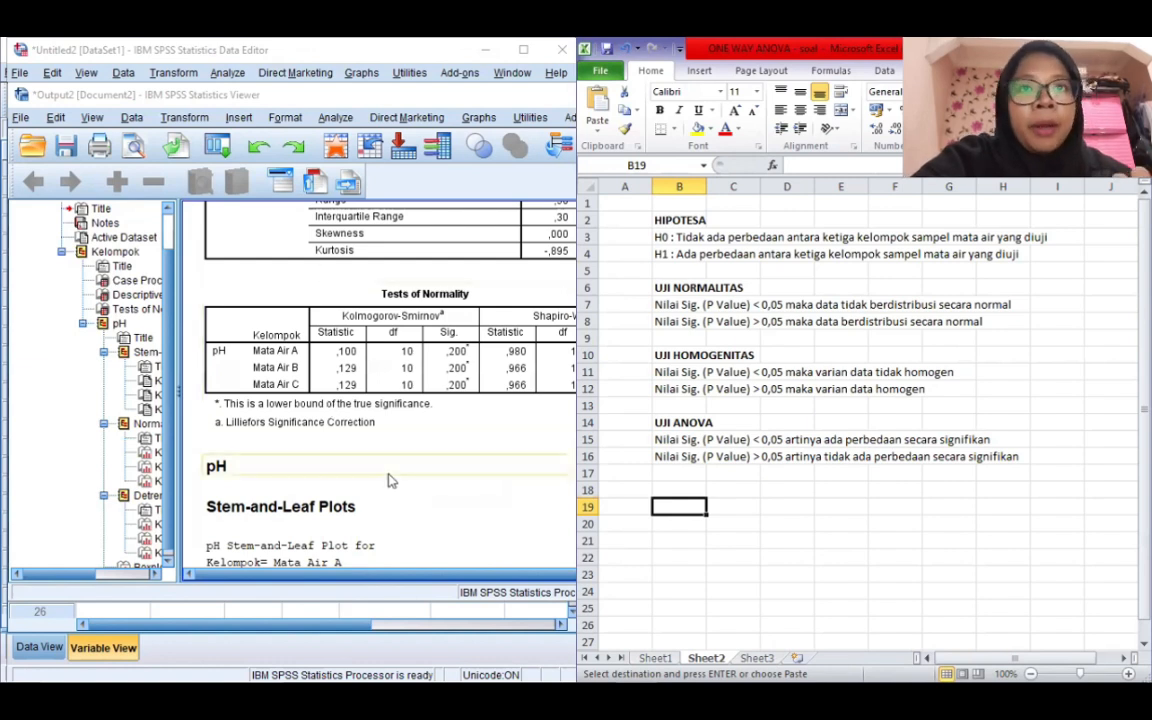
click(265, 265)
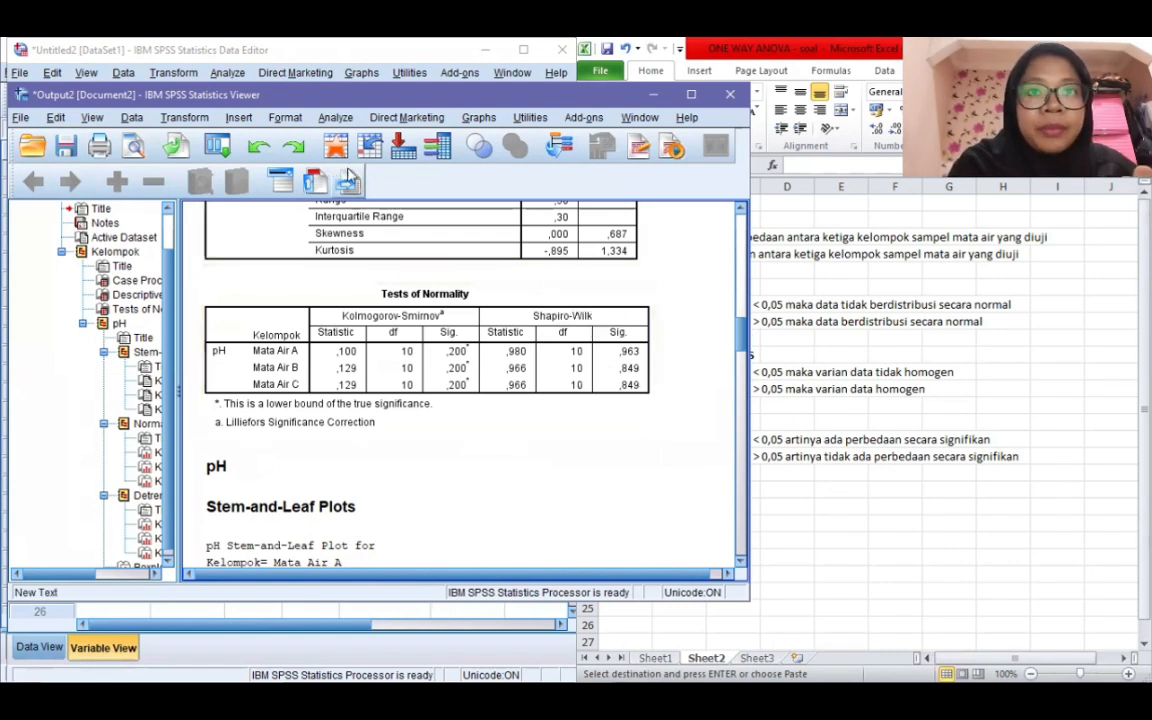
Step: Set up a One-Way ANOVA with Kelompok as the factor and pH as the dependent variable
click(336, 118)
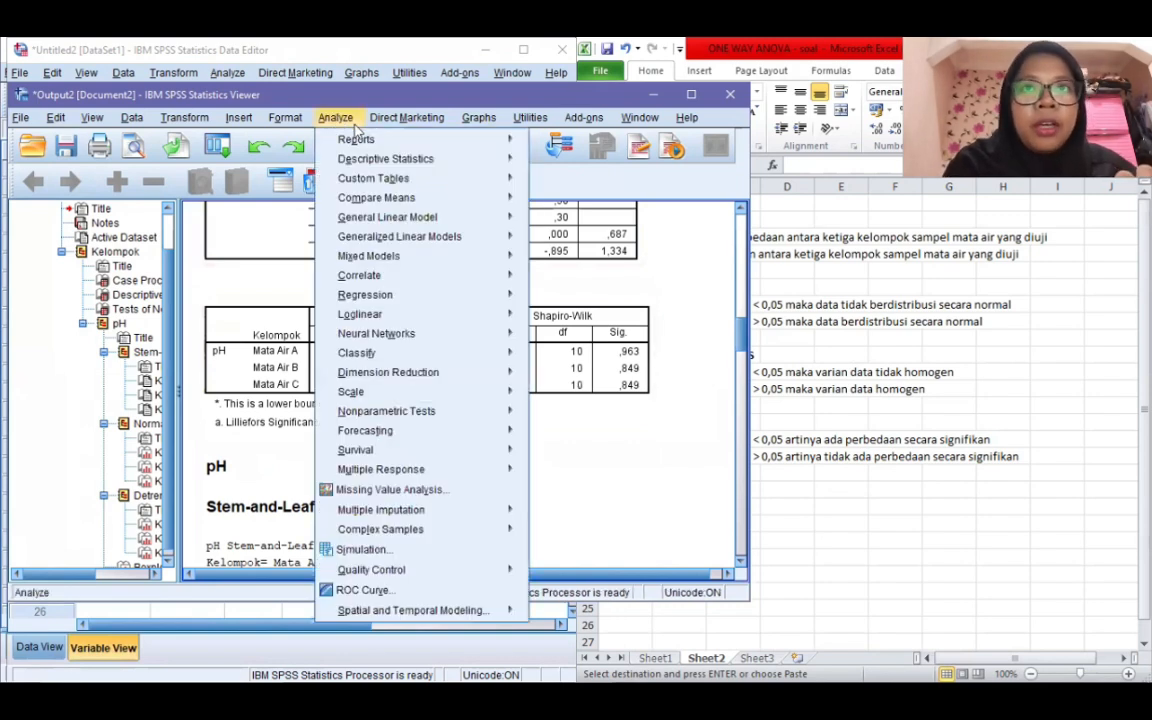
mouse_move(384, 204)
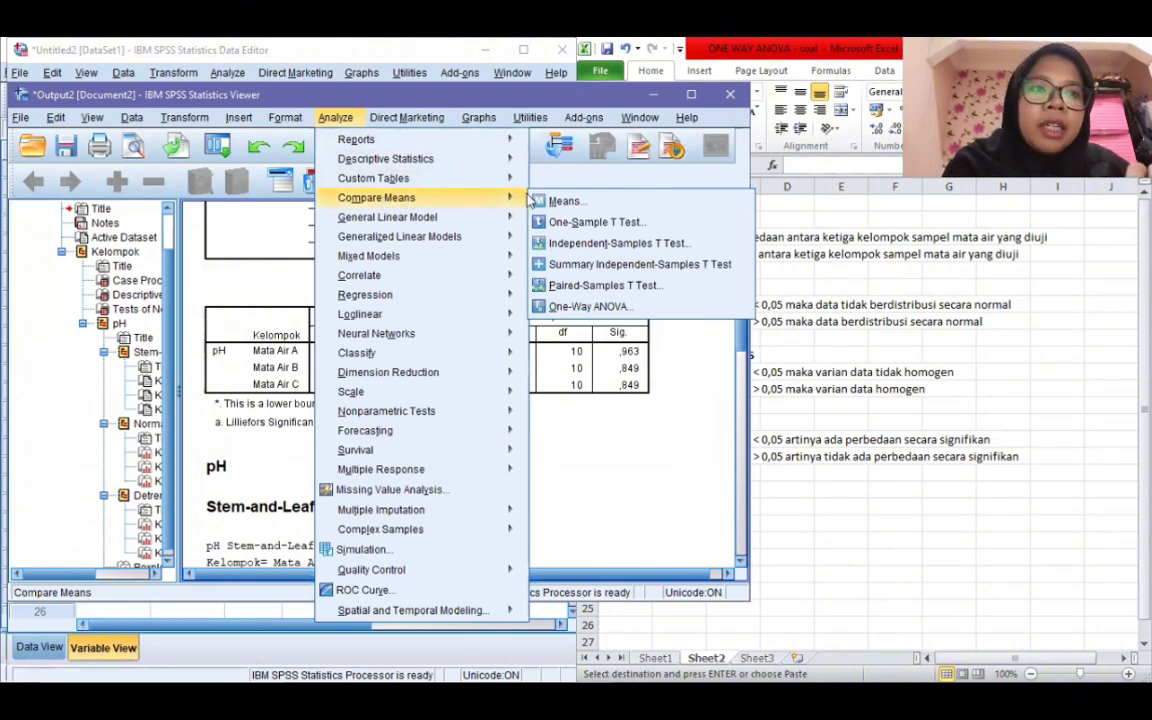
click(561, 308)
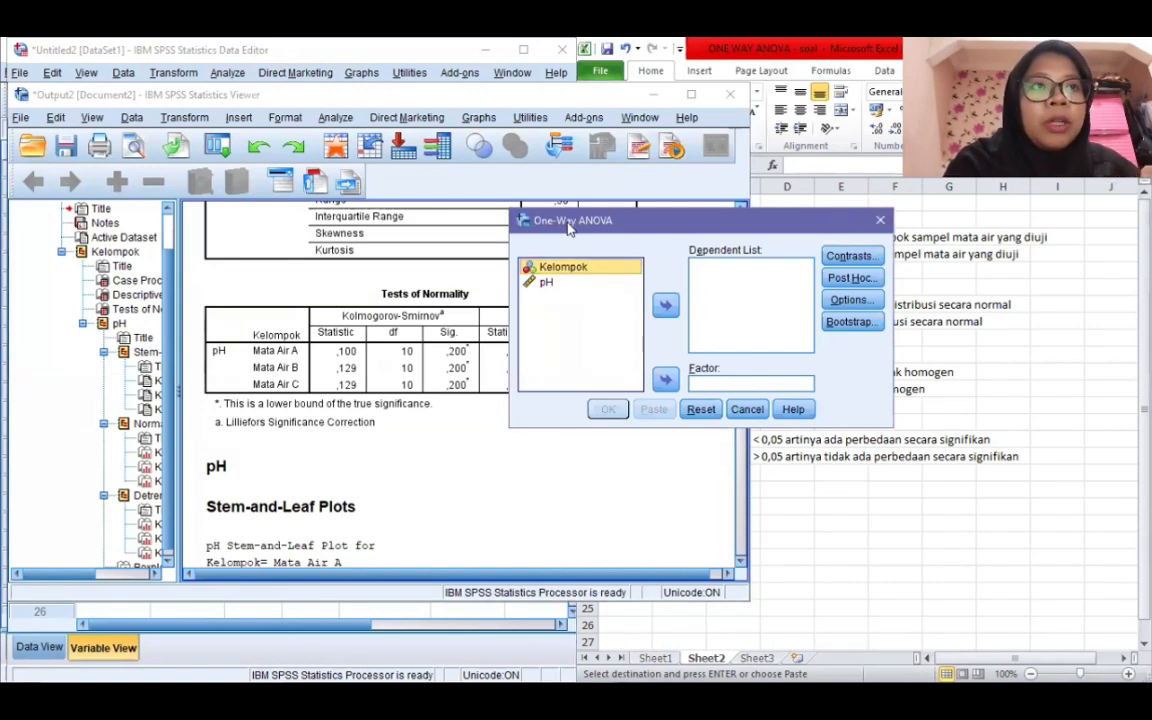
drag(566, 229, 518, 232)
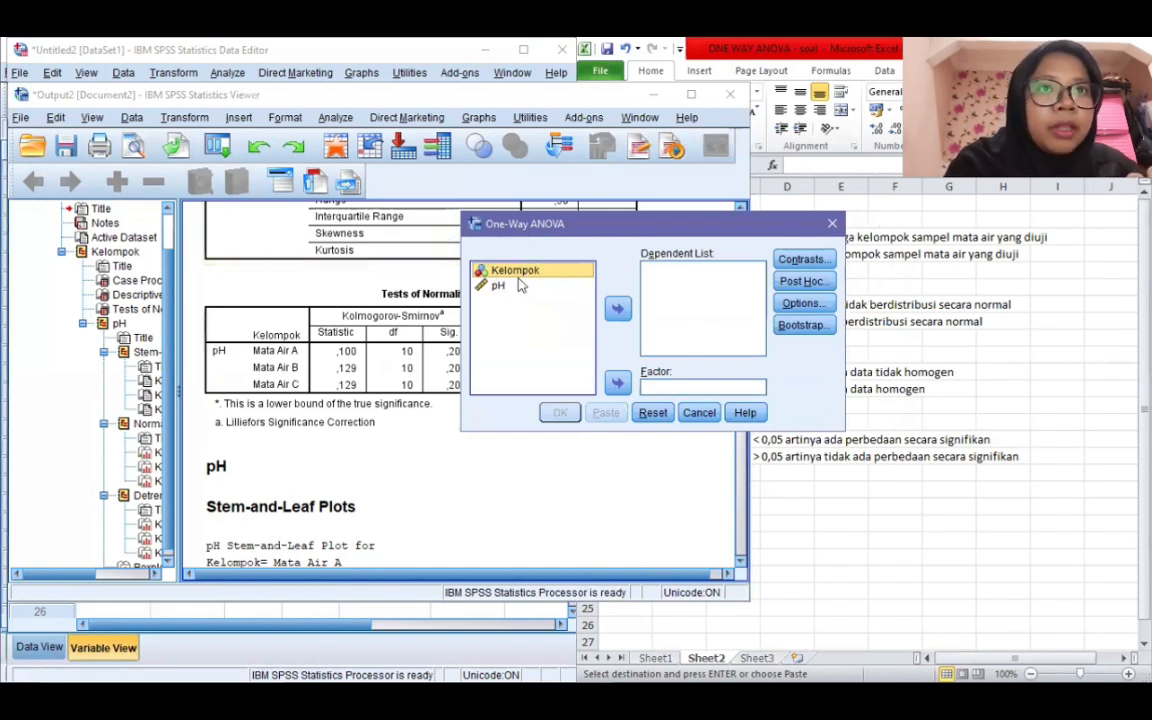
click(625, 385)
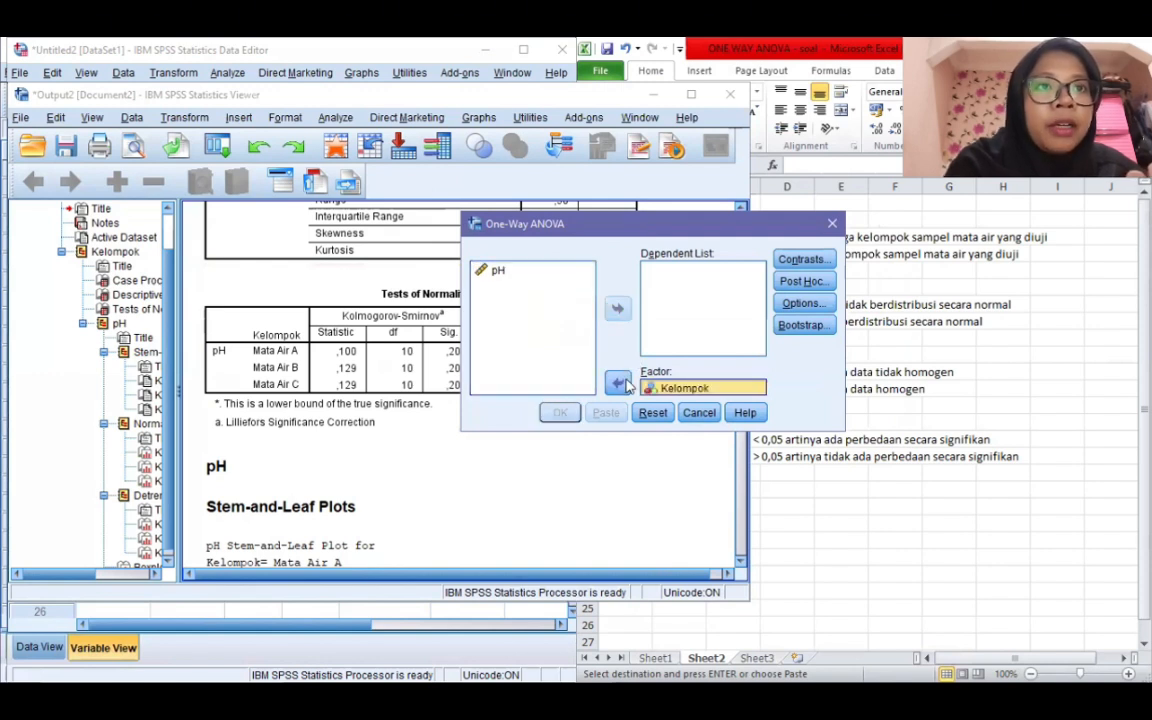
click(521, 274)
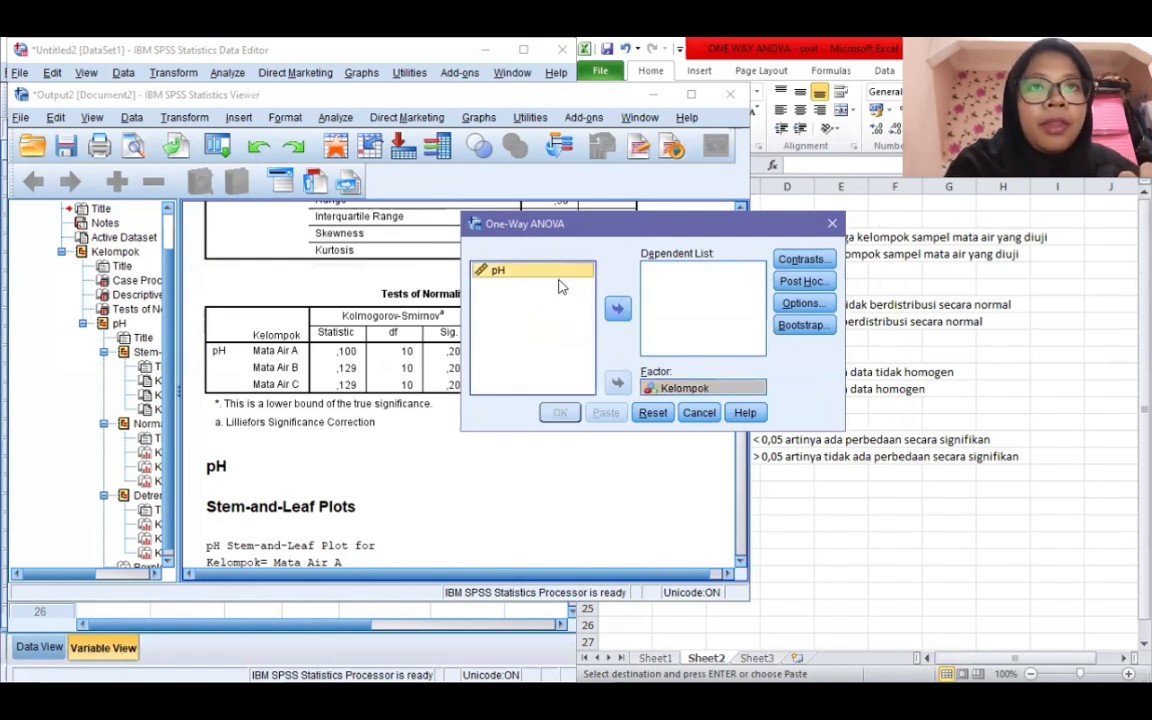
click(619, 309)
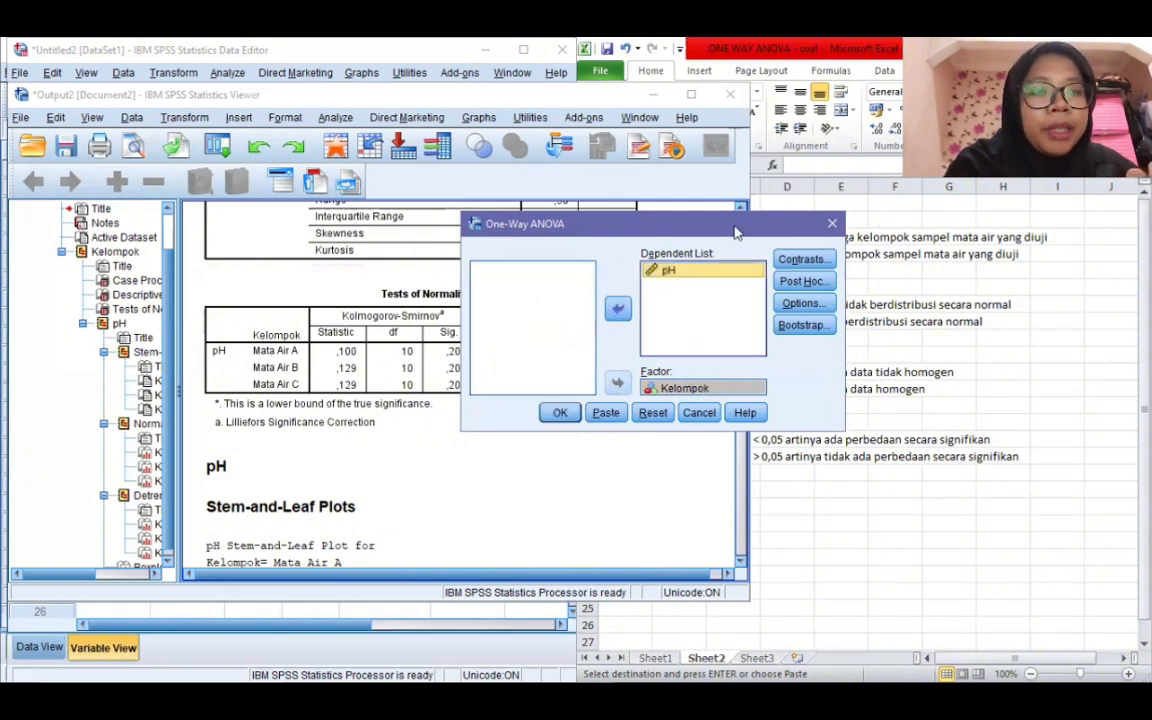
Step: Include the homogeneity of variance test in the One-Way ANOVA and run the analysis
click(805, 303)
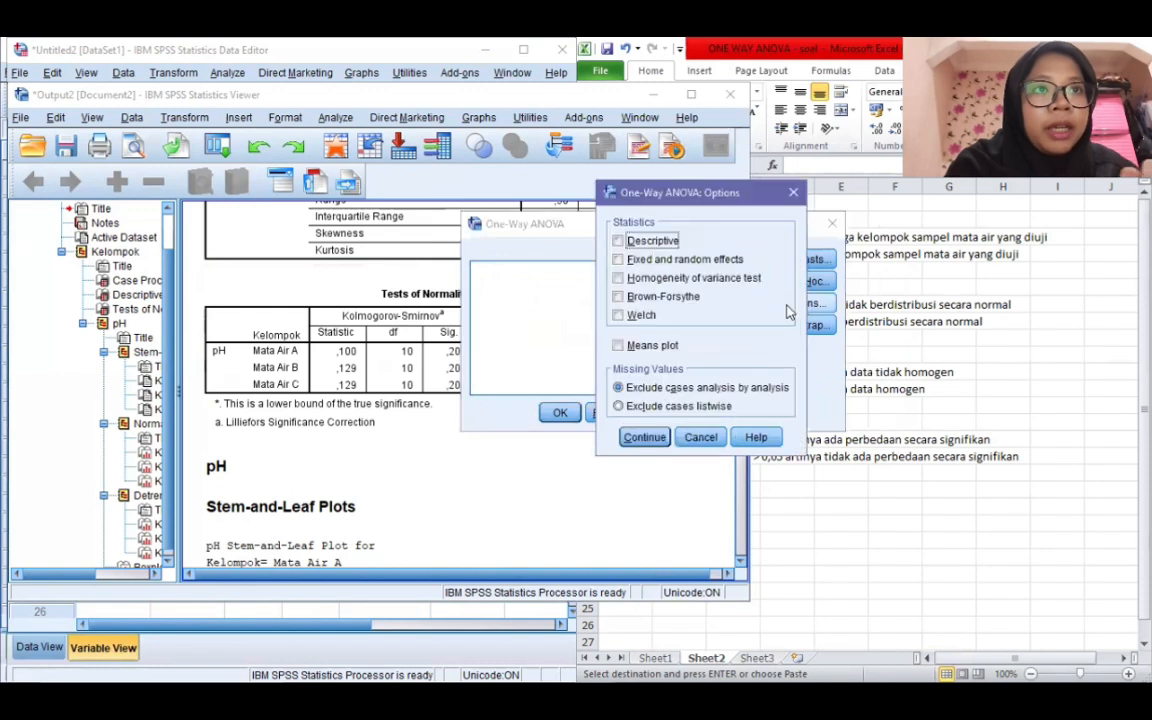
click(678, 280)
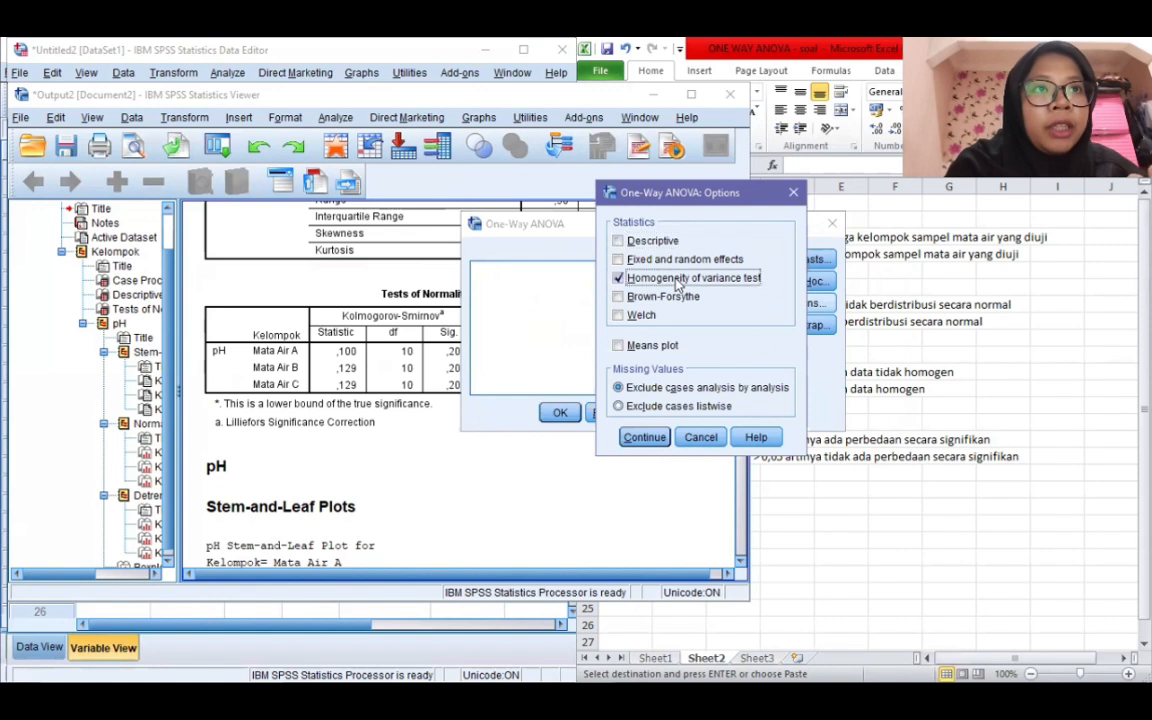
click(644, 438)
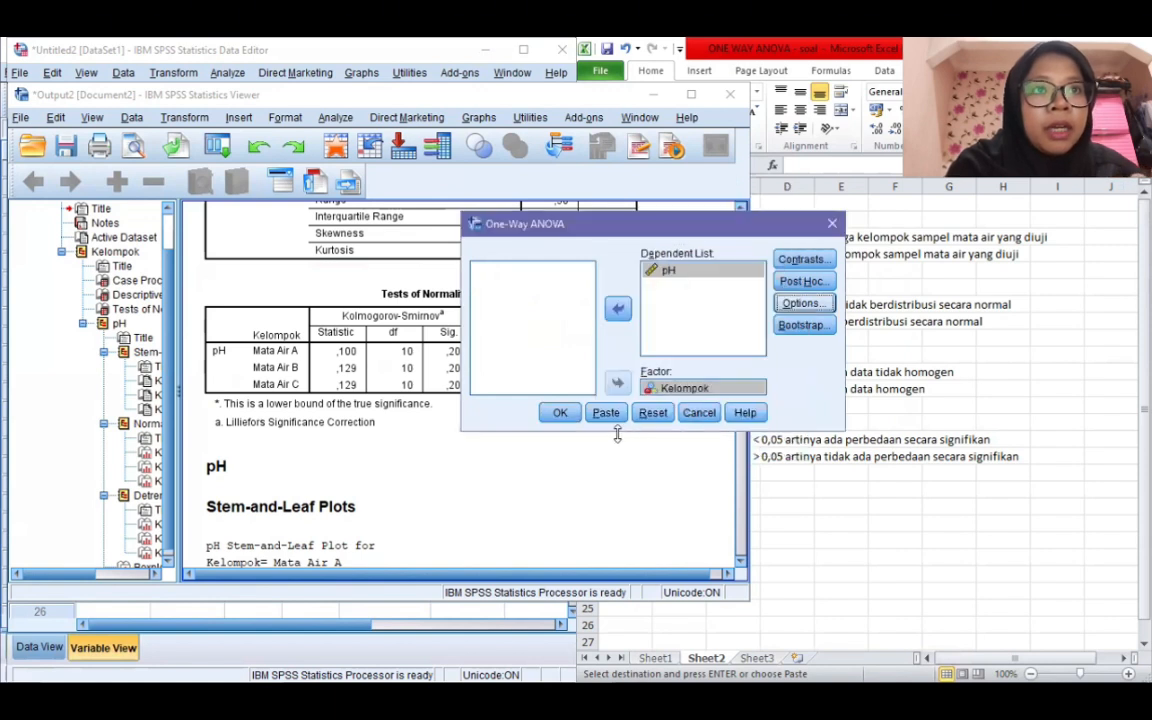
click(561, 414)
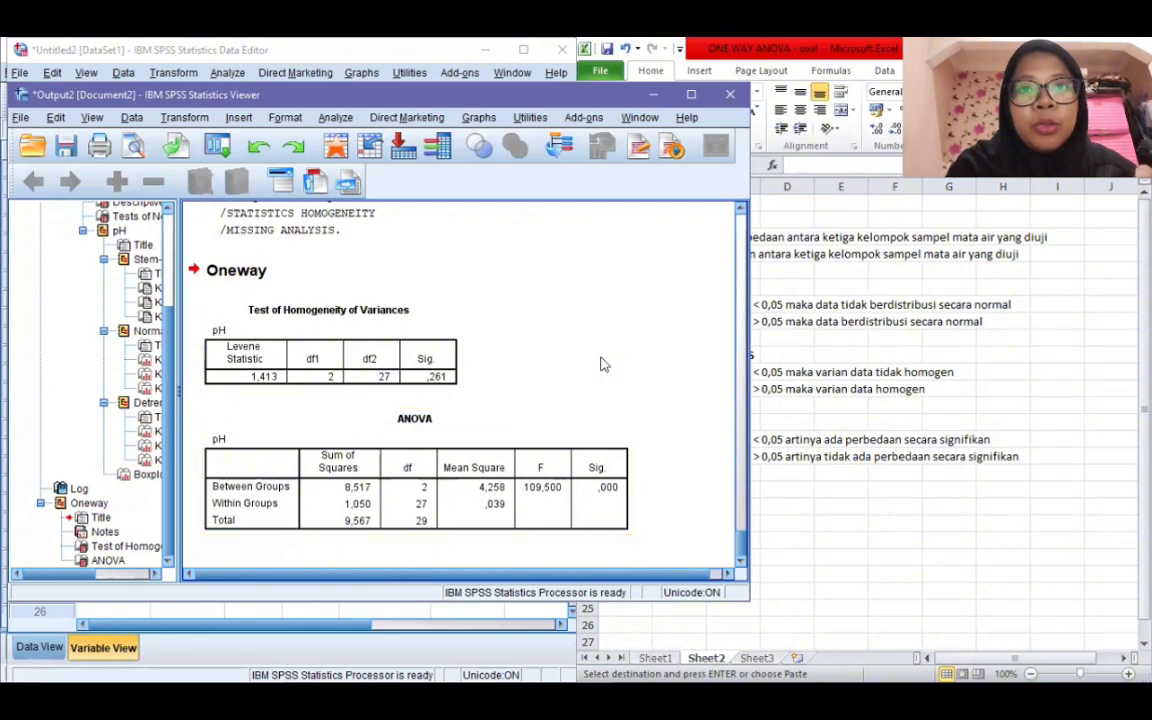
Step: Examine the Test of Homogeneity of Variances and ANOVA tables against the decision criteria on Sheet2 of the Excel workbook
click(823, 484)
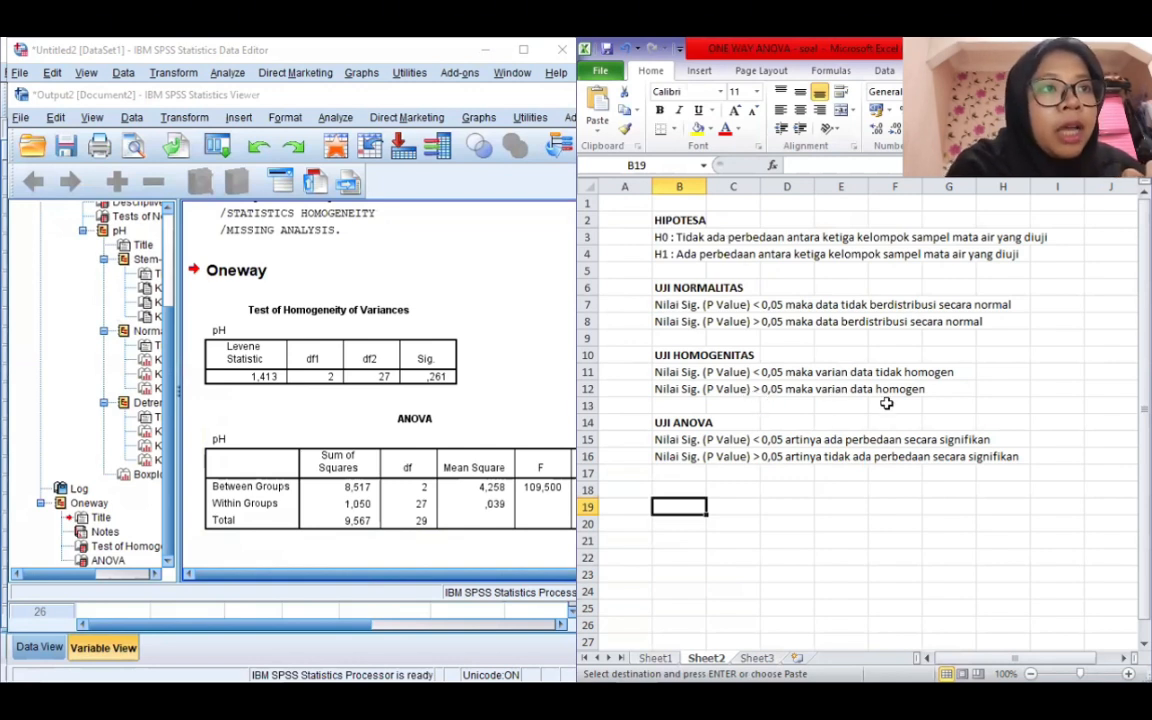
click(510, 310)
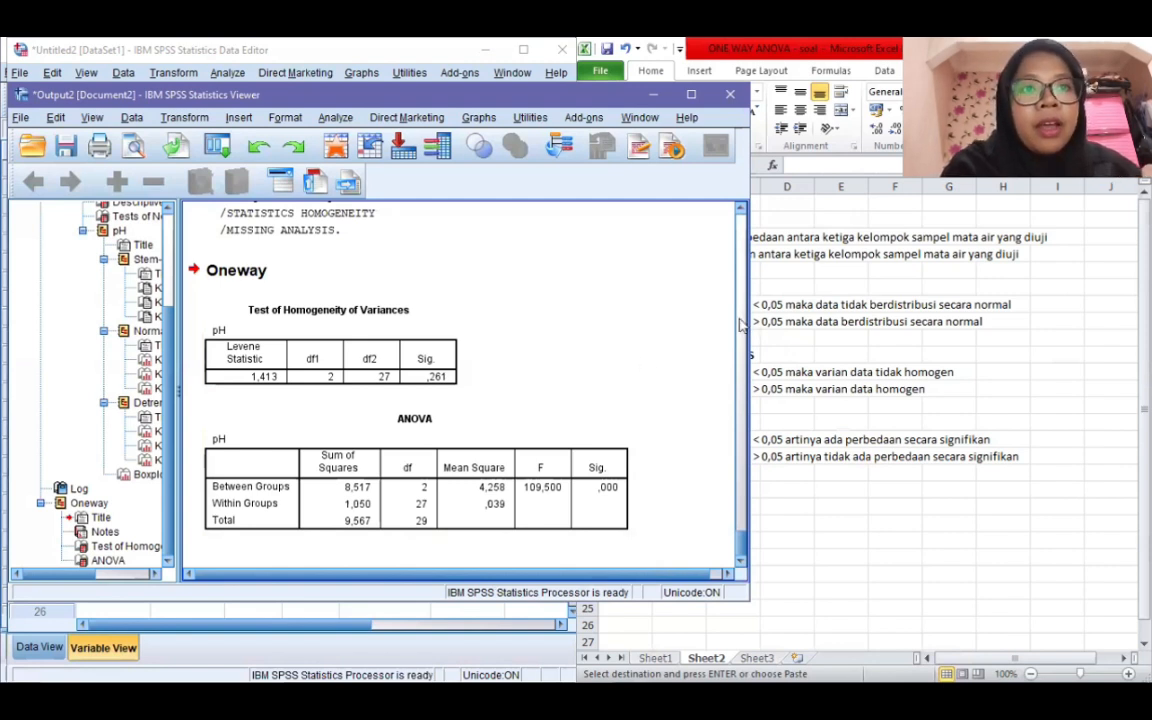
click(741, 360)
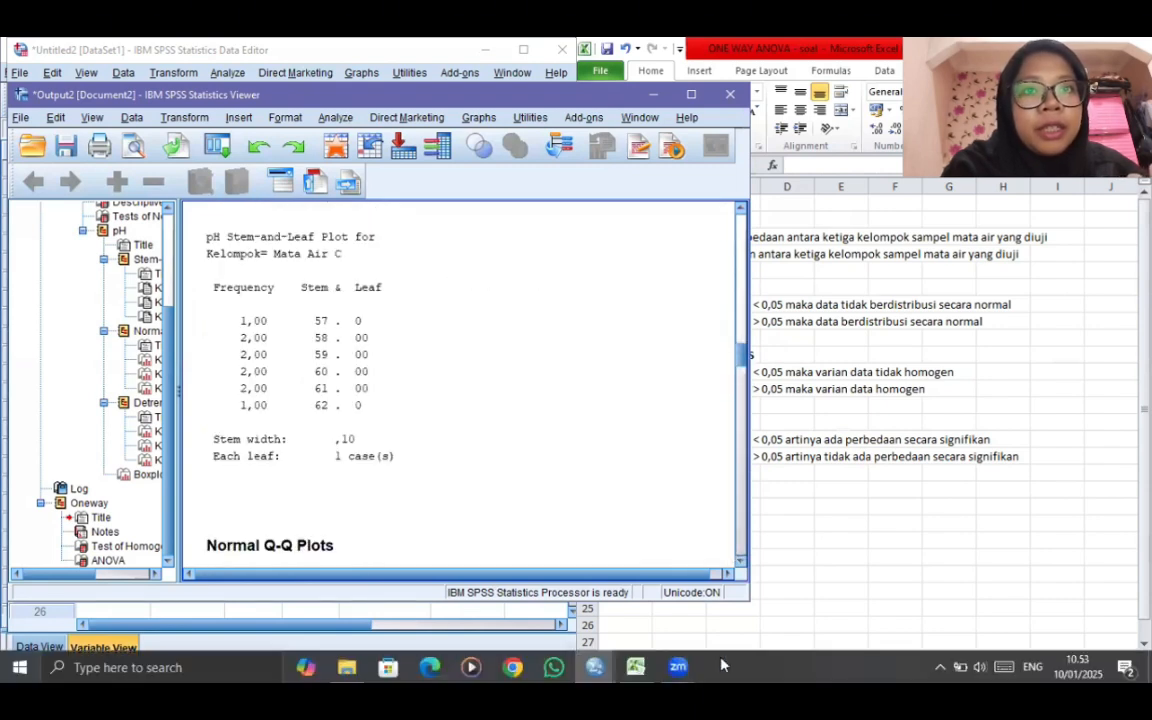
scroll(553, 398, down, 3)
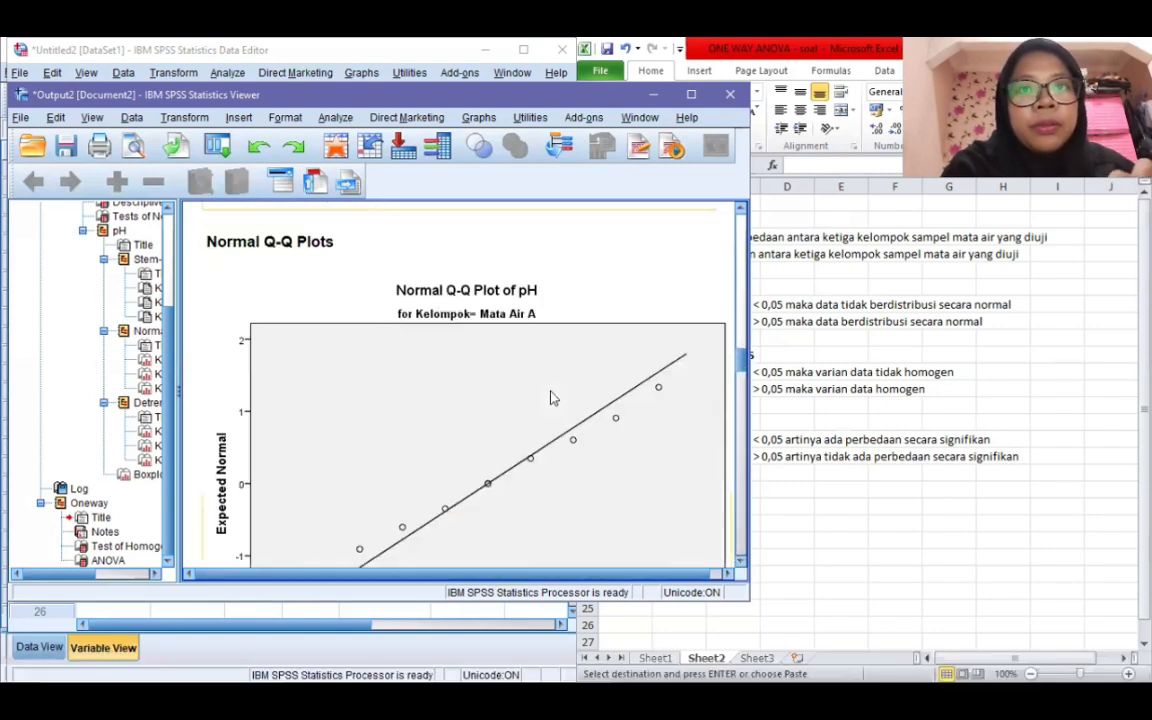
scroll(553, 398, down, 15)
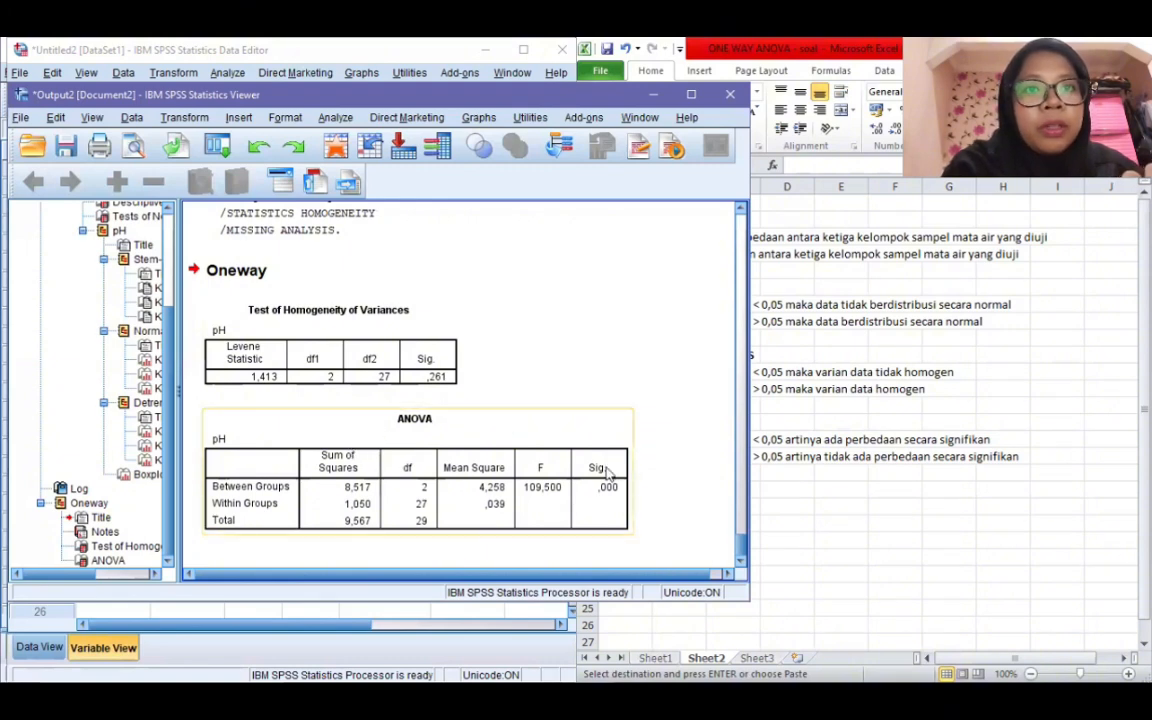
click(845, 492)
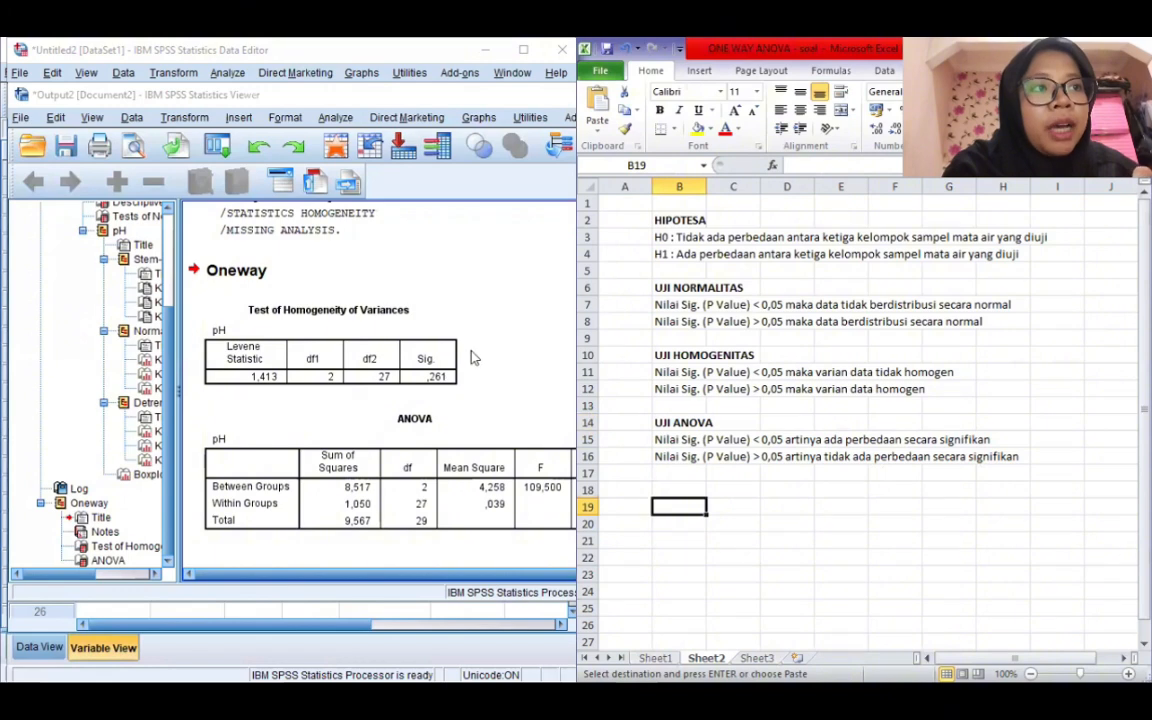
click(493, 409)
click(505, 428)
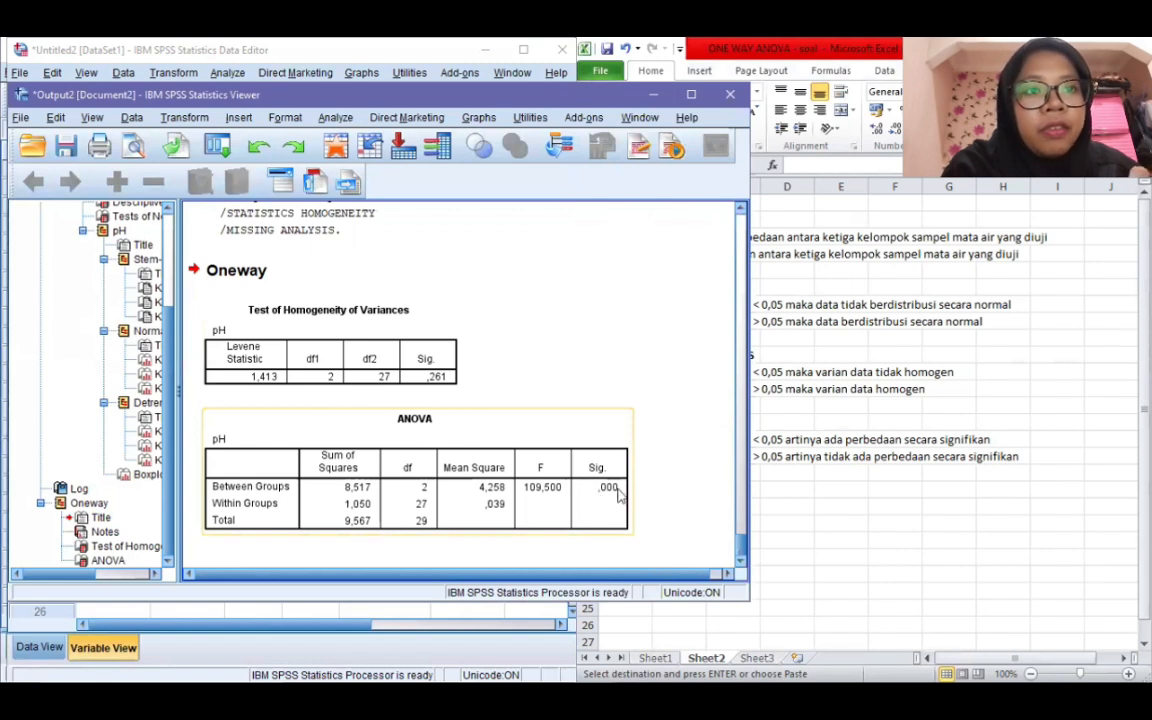
click(657, 479)
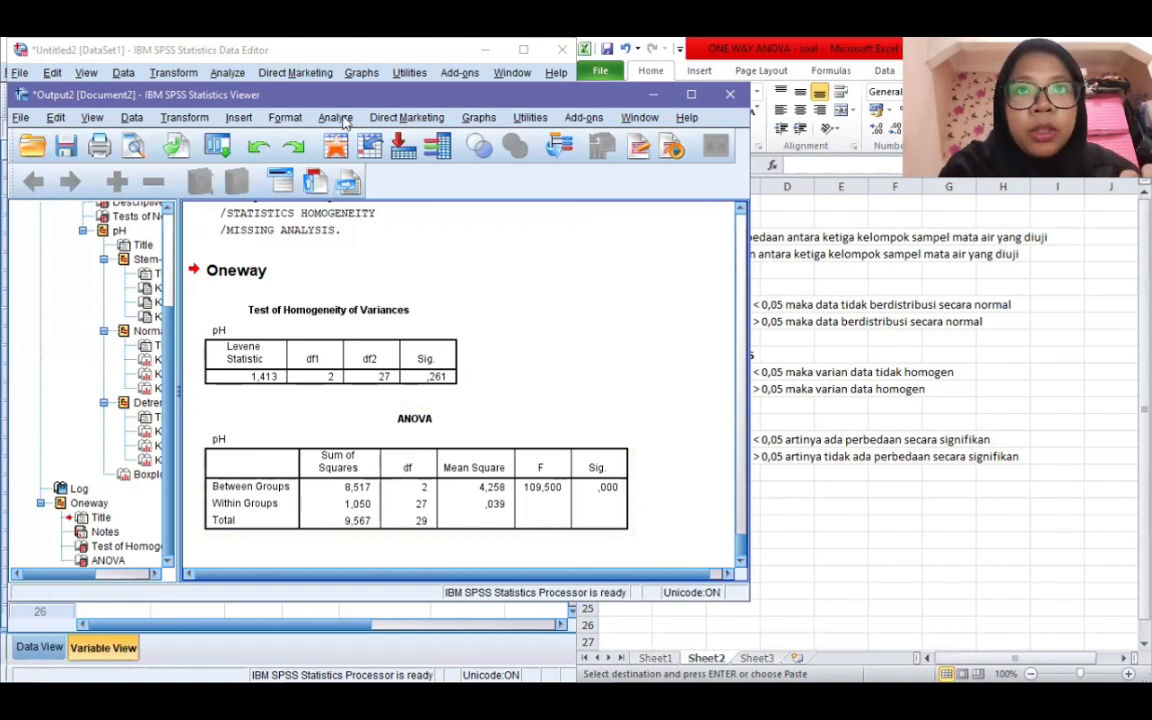
Step: Add the Bonferroni post hoc comparison to the One-Way ANOVA of pH by Kelompok
click(340, 118)
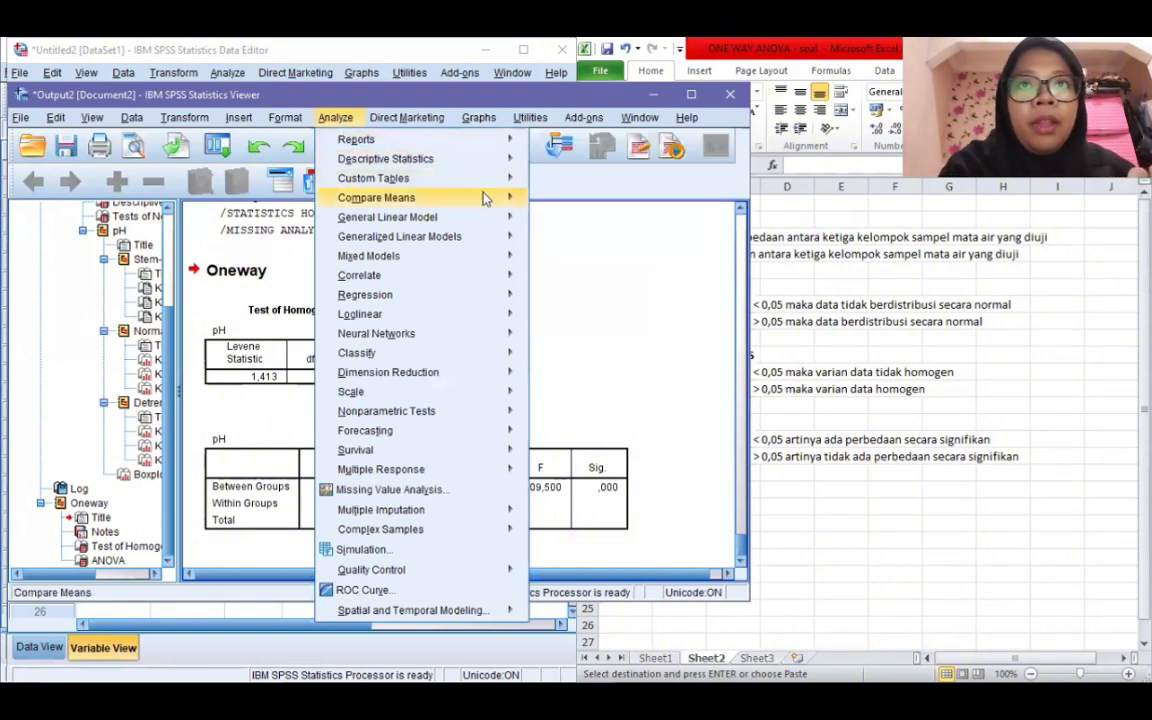
mouse_move(486, 200)
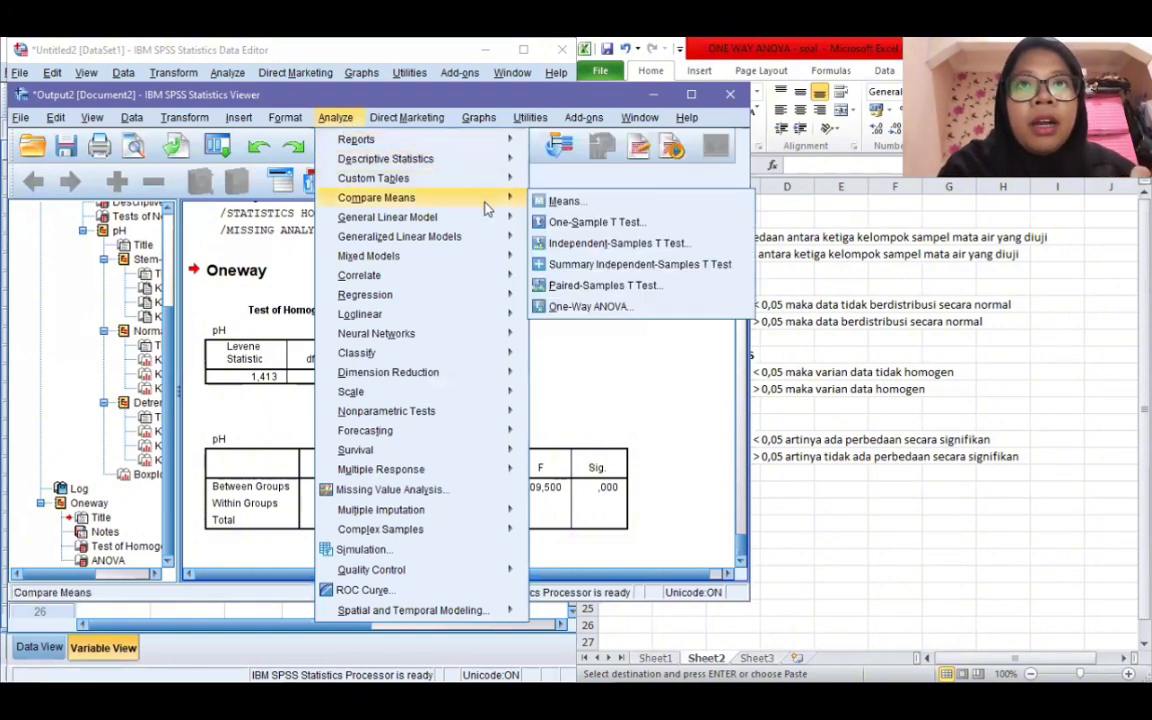
click(588, 306)
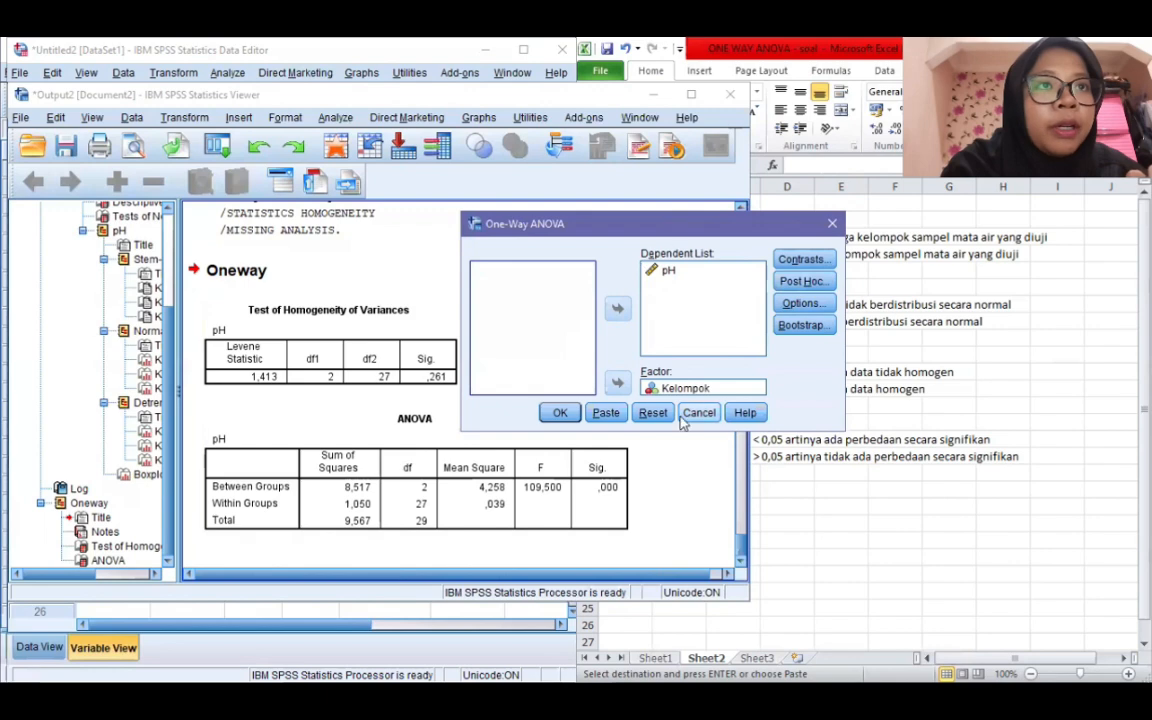
click(817, 286)
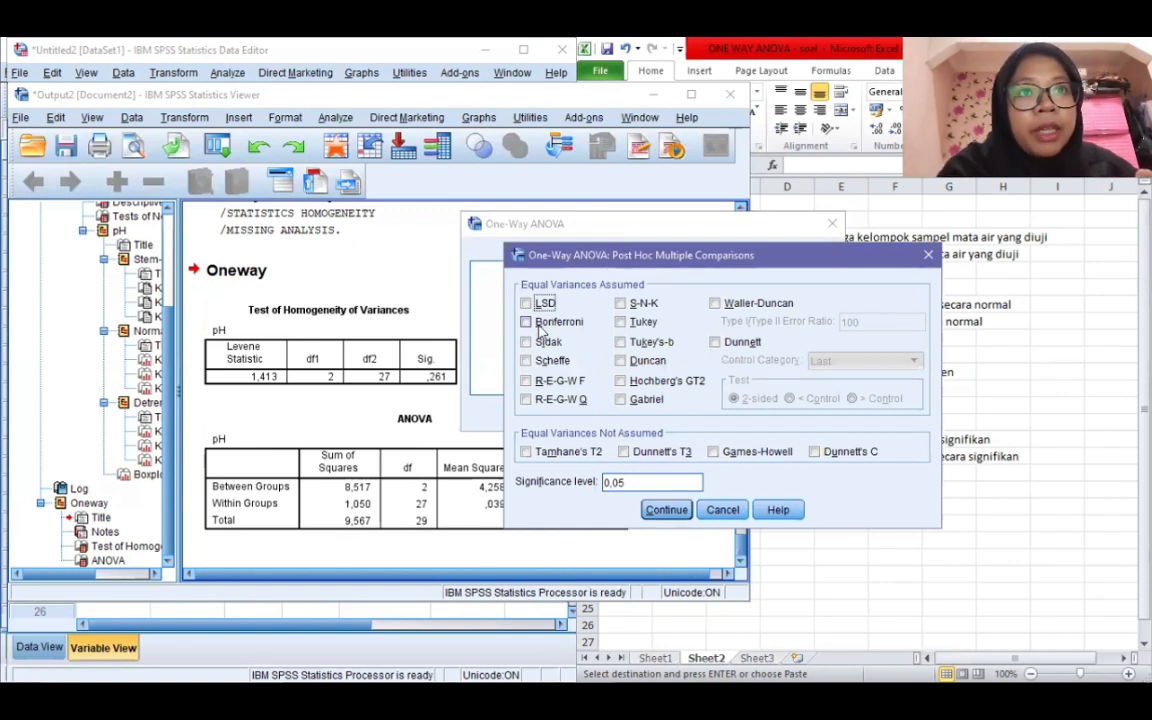
click(540, 328)
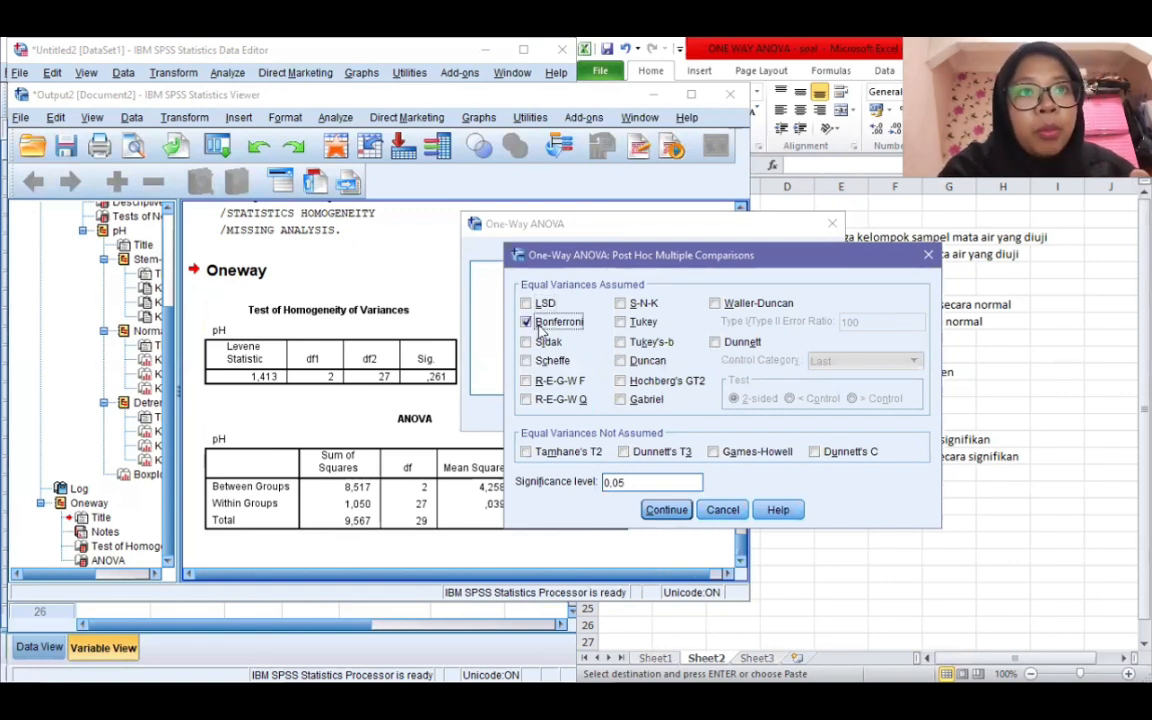
click(664, 509)
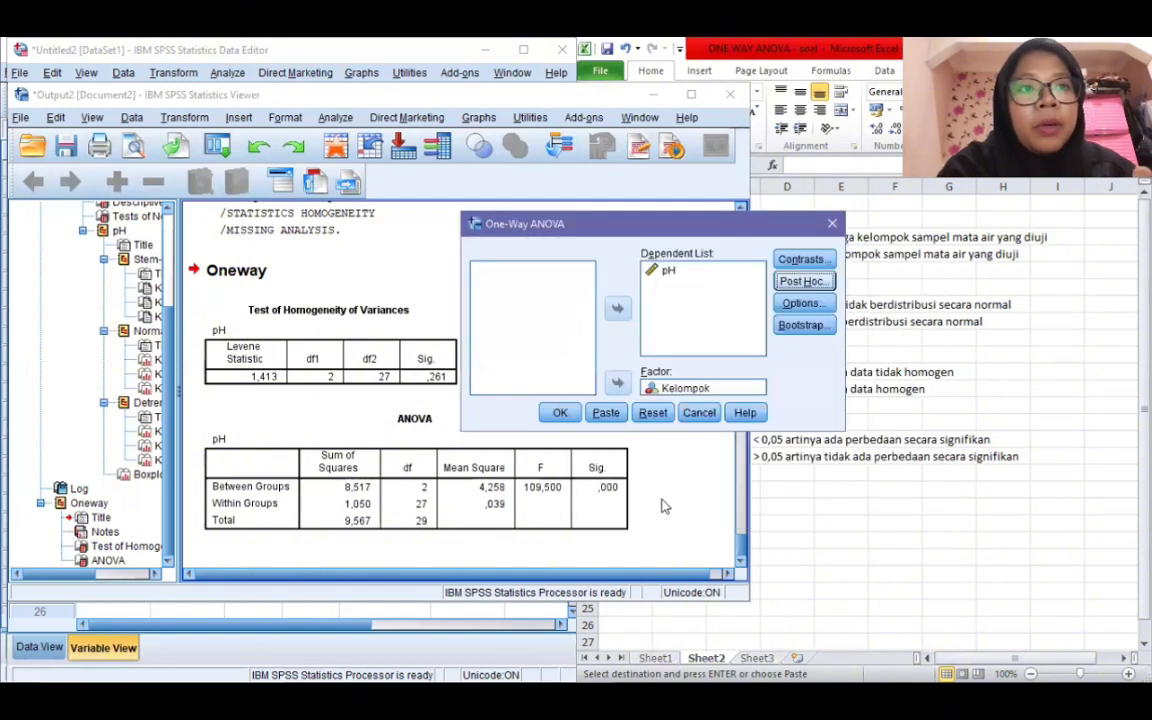
Step: Run the One-Way ANOVA with the Bonferroni test and examine the Multiple Comparisons table alongside the hypotheses in the Excel workbook
click(560, 413)
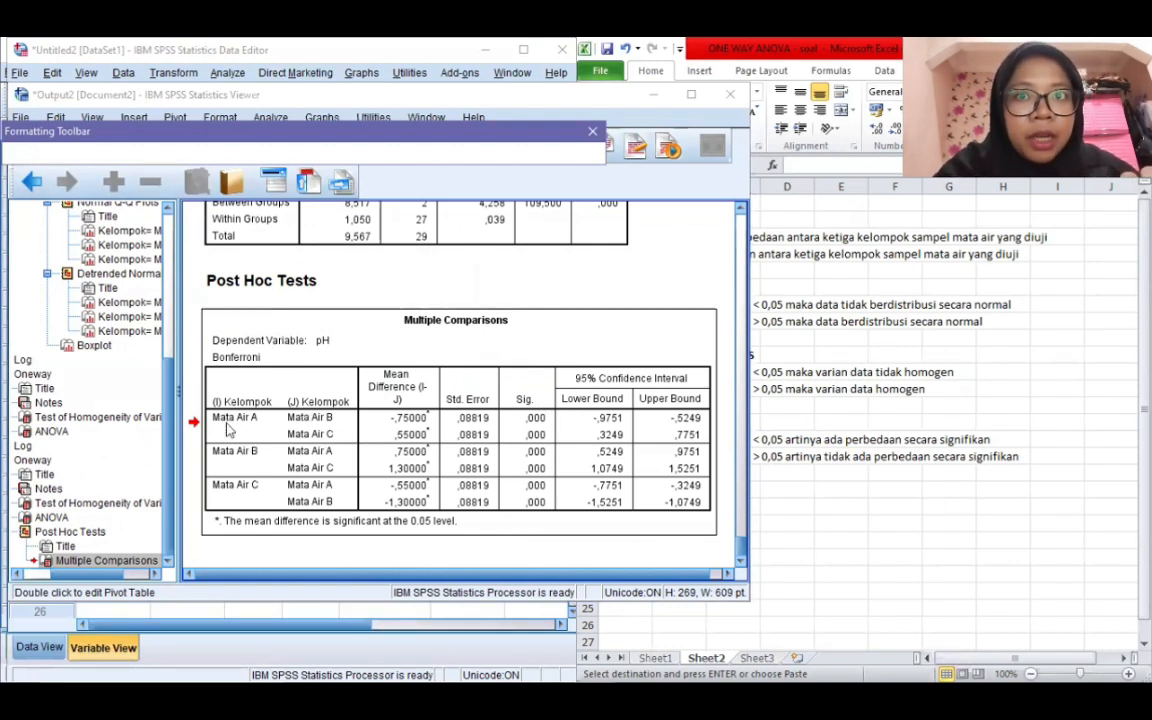
click(264, 425)
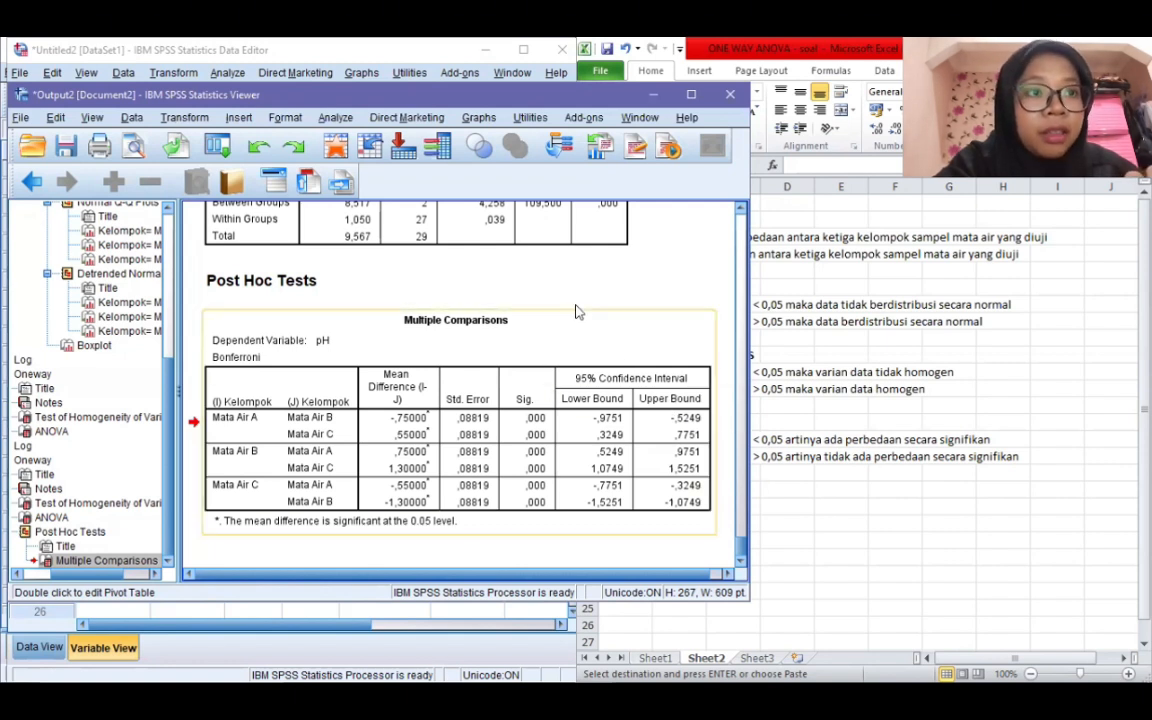
key(alt+Tab)
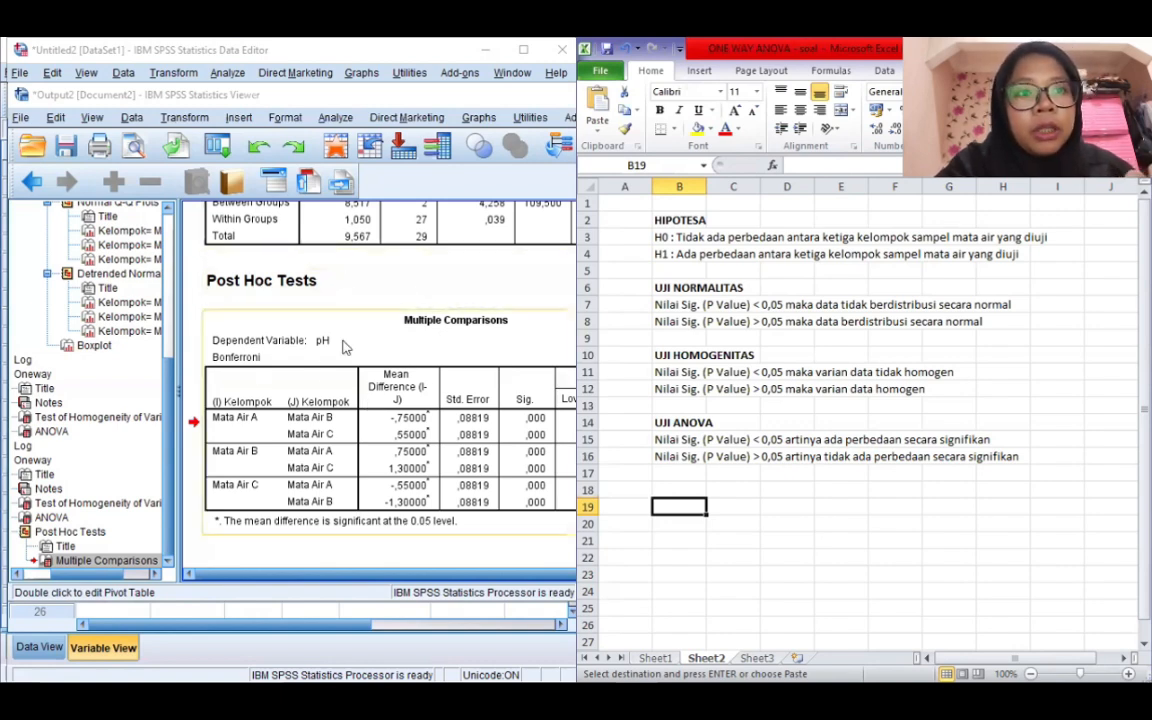
scroll(342, 345, up, 4)
scroll(342, 345, down, 1)
scroll(342, 345, down, 3)
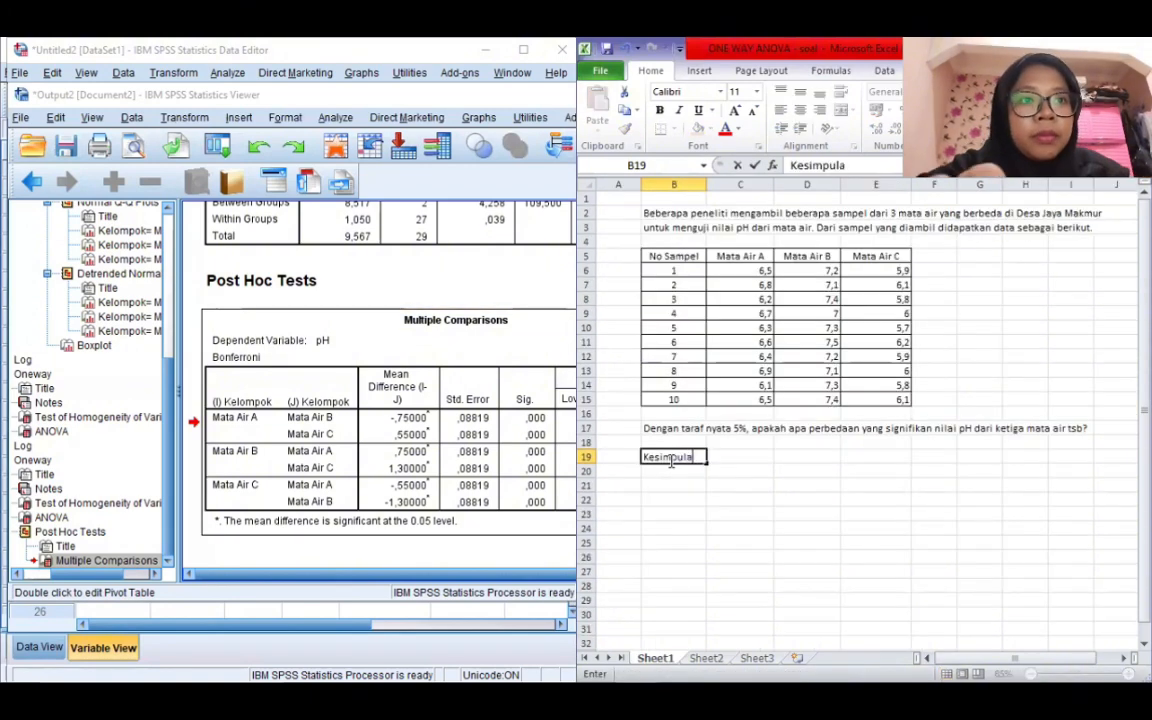
Step: Write "Kesimpulan: Tolak H0, Terima H1. Artinya terdapat perbedaan signifikan antara ketiga mata air tersebut." in cell B19 of Sheet1 in Excel
text(n)
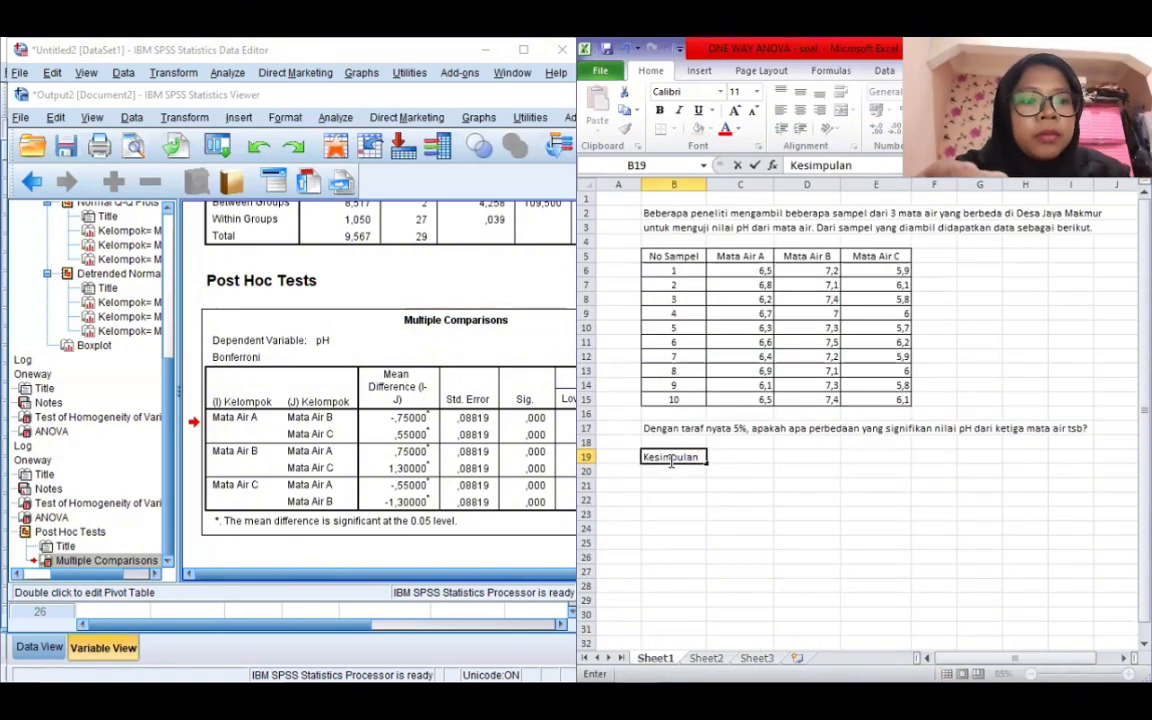
text(: Tola)
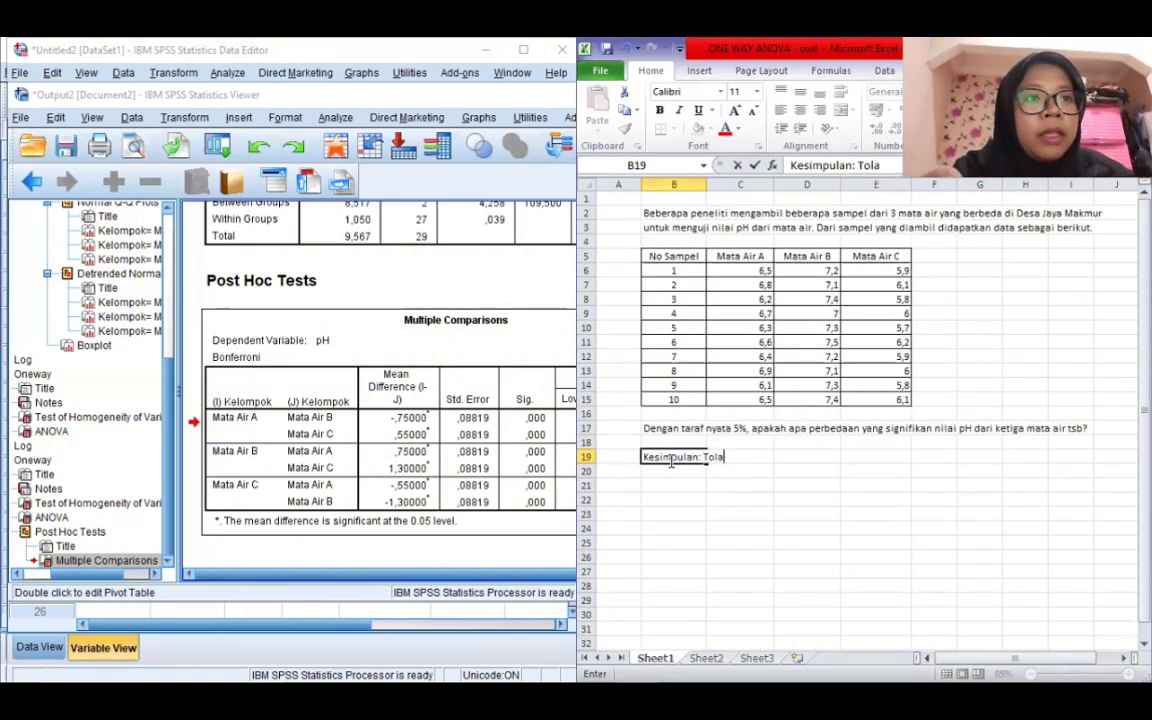
text(k H)
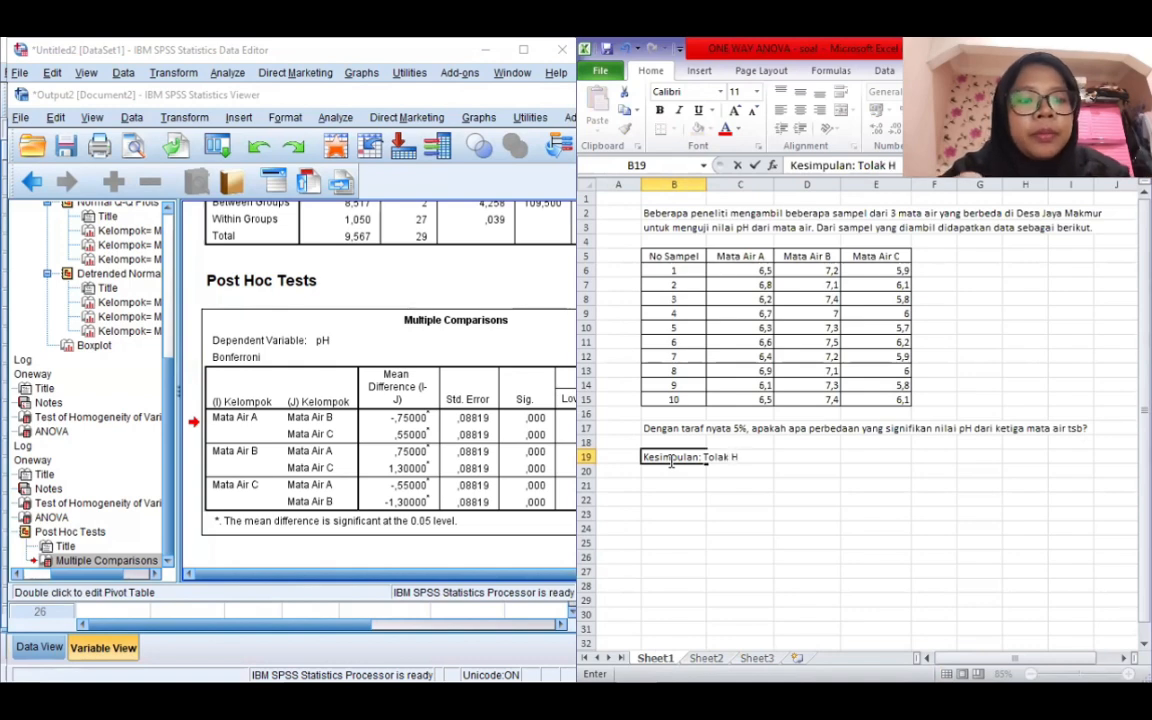
text(0, Te)
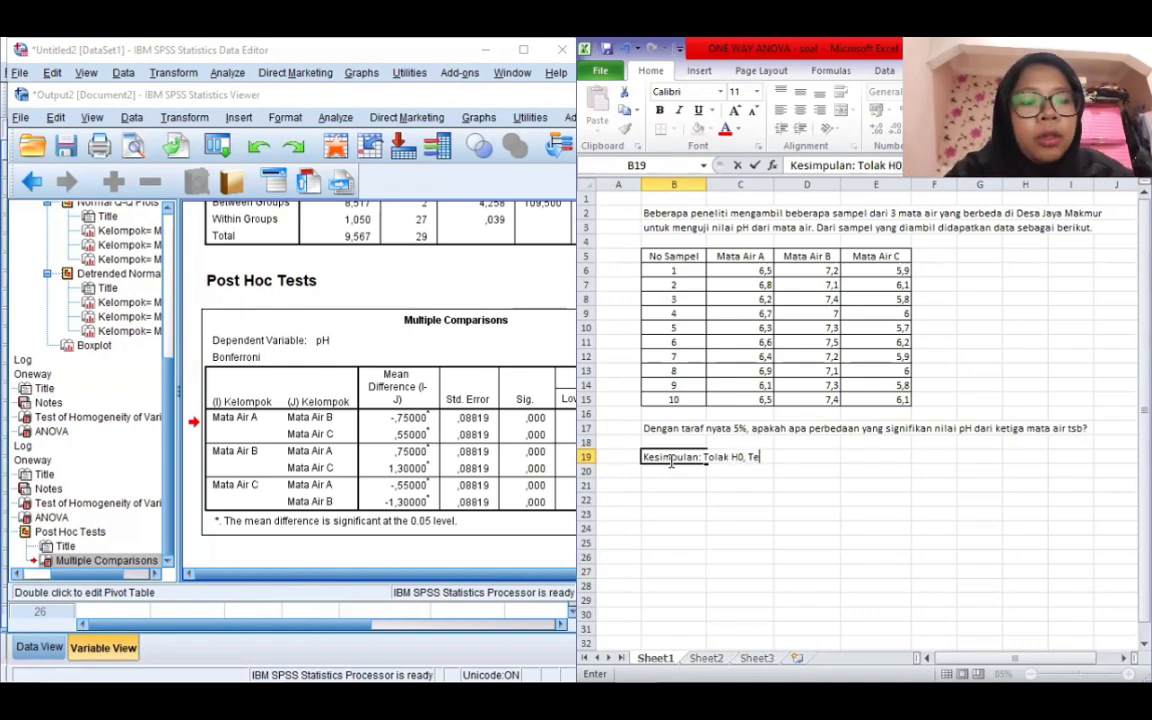
text(rima H1)
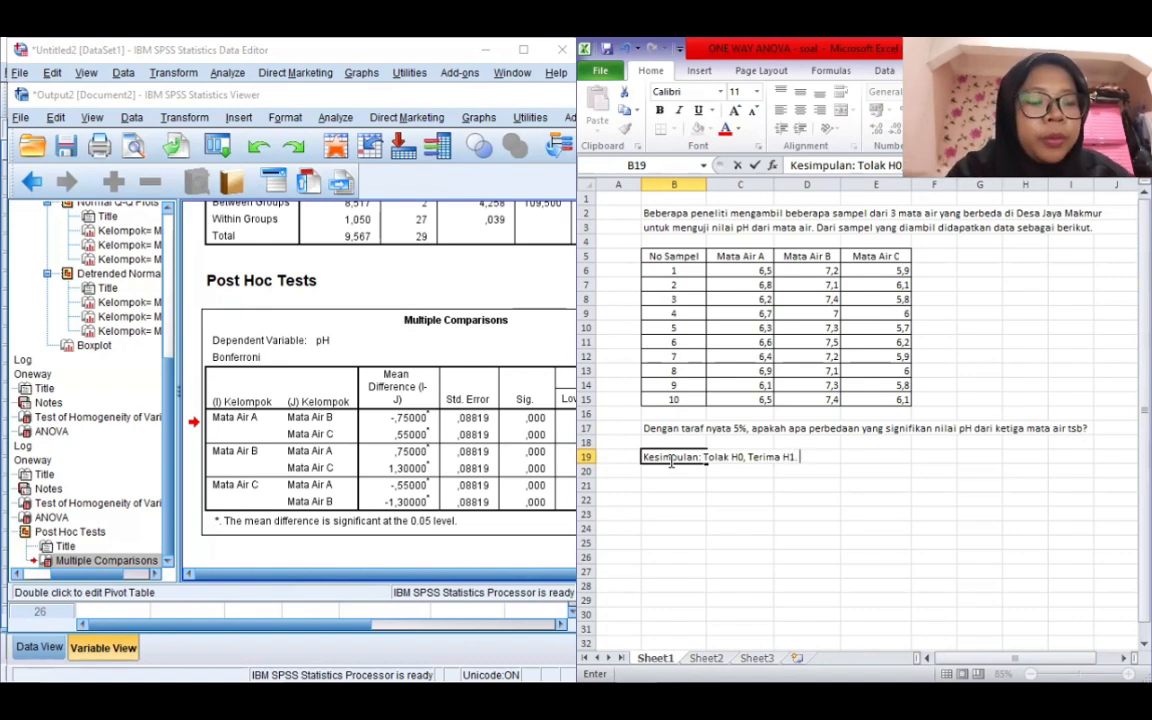
text(. Artinya)
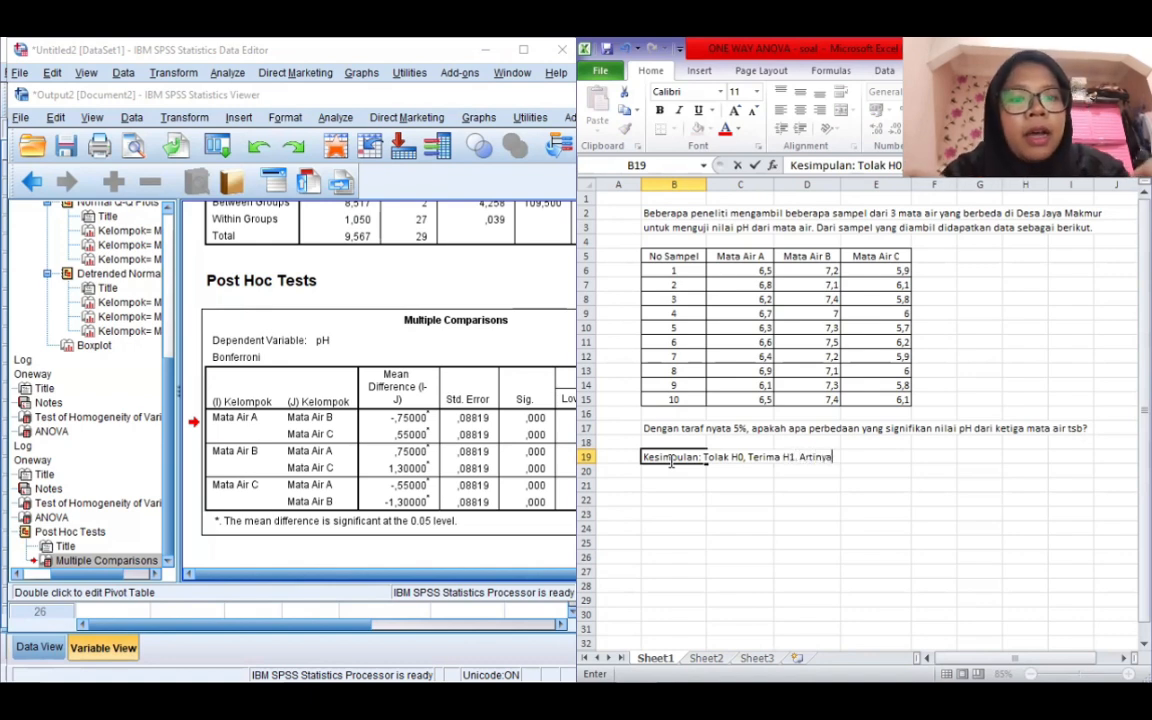
text( terdapa)
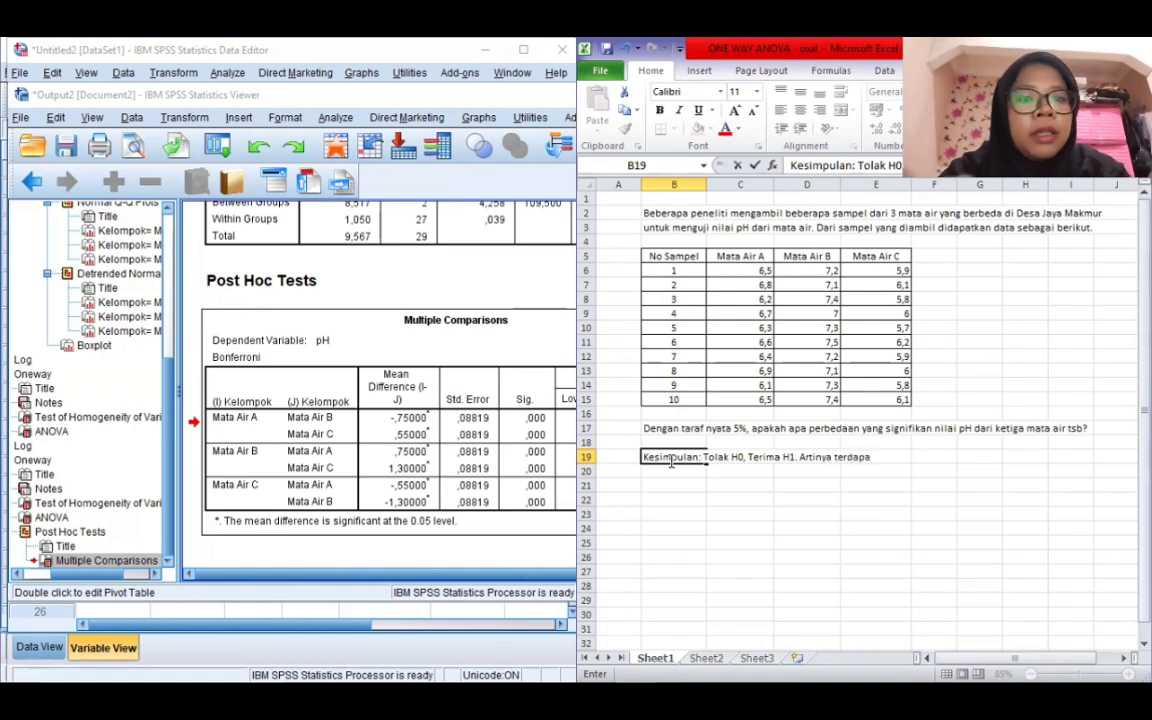
text(t per)
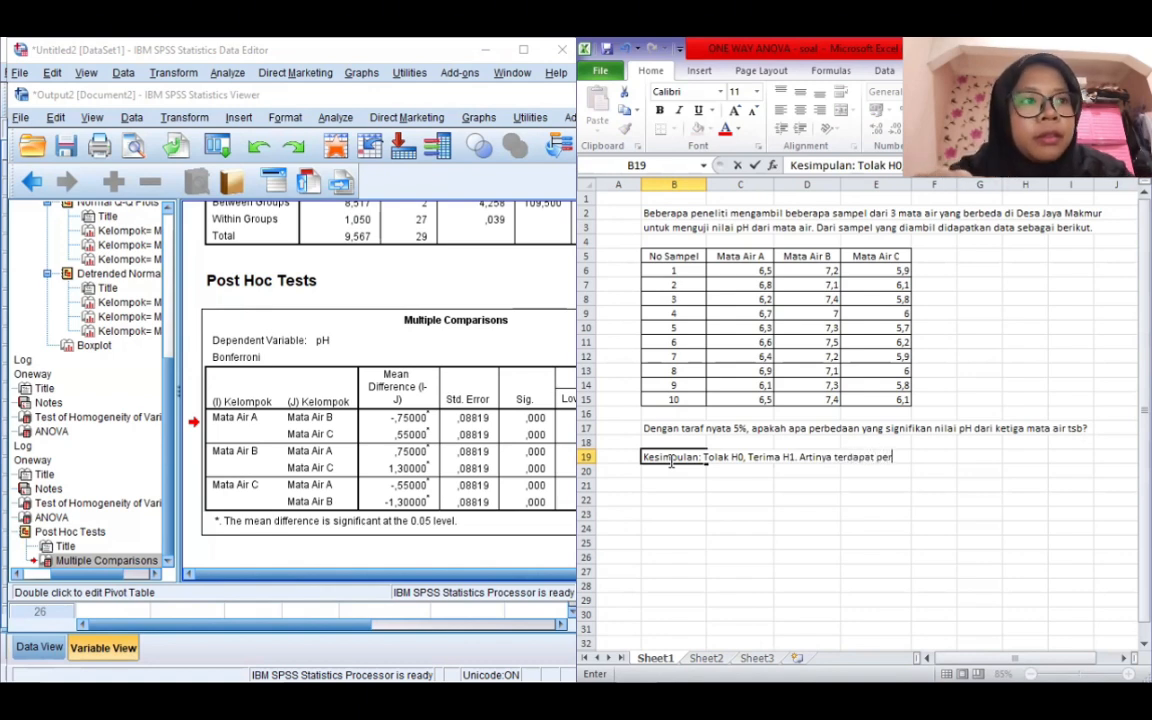
text(bedaan)
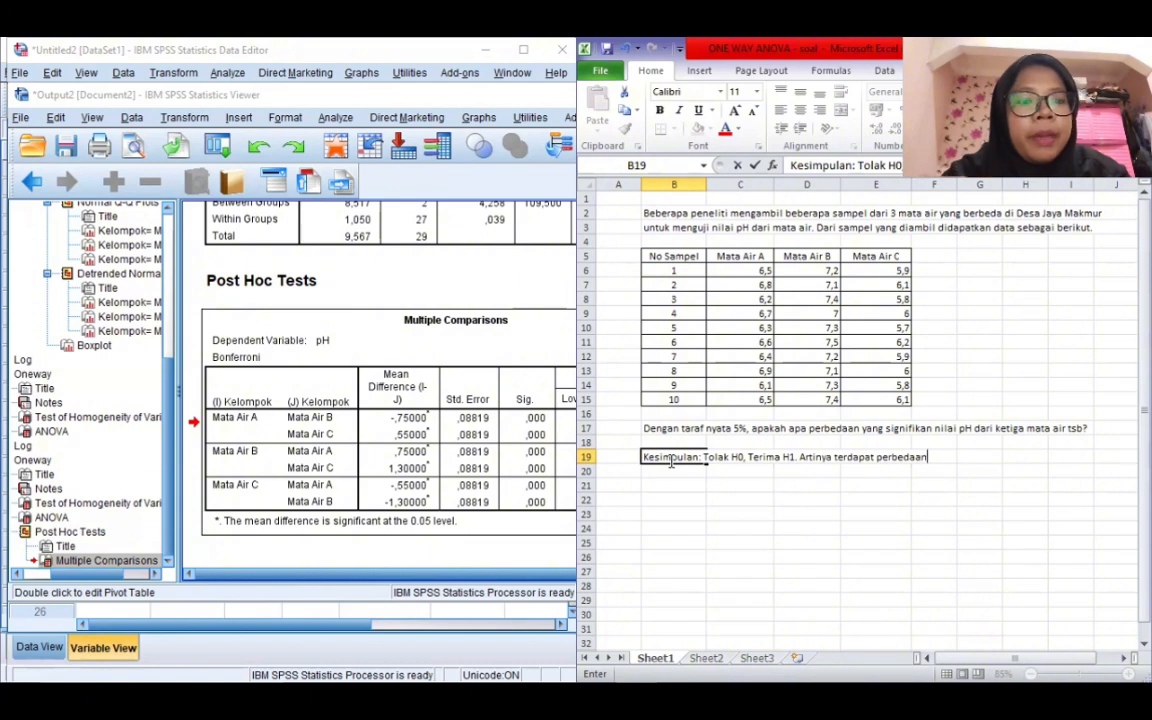
text( signifik)
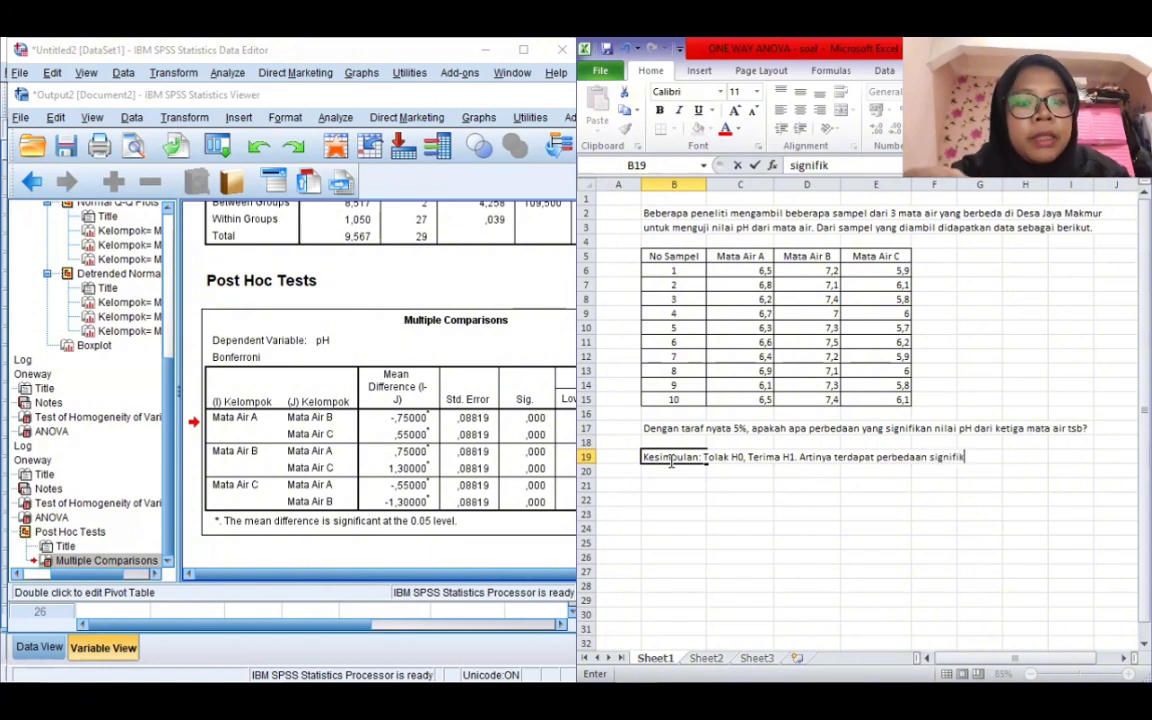
text(an antara)
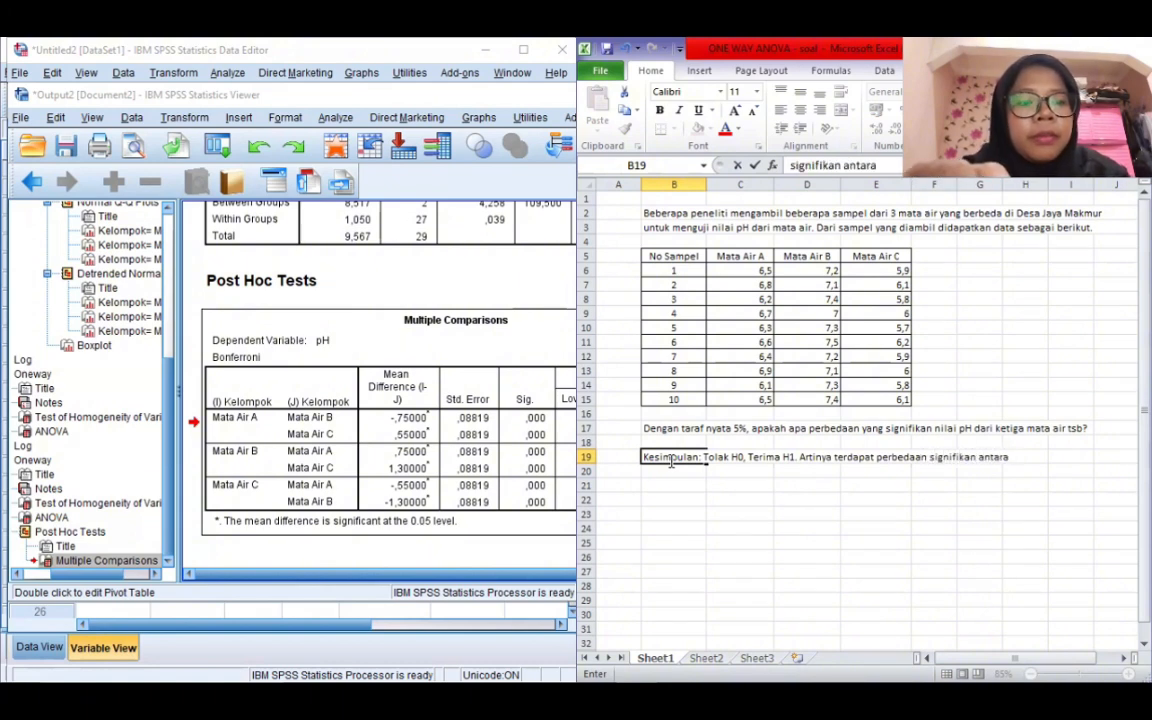
text( ketiga ma)
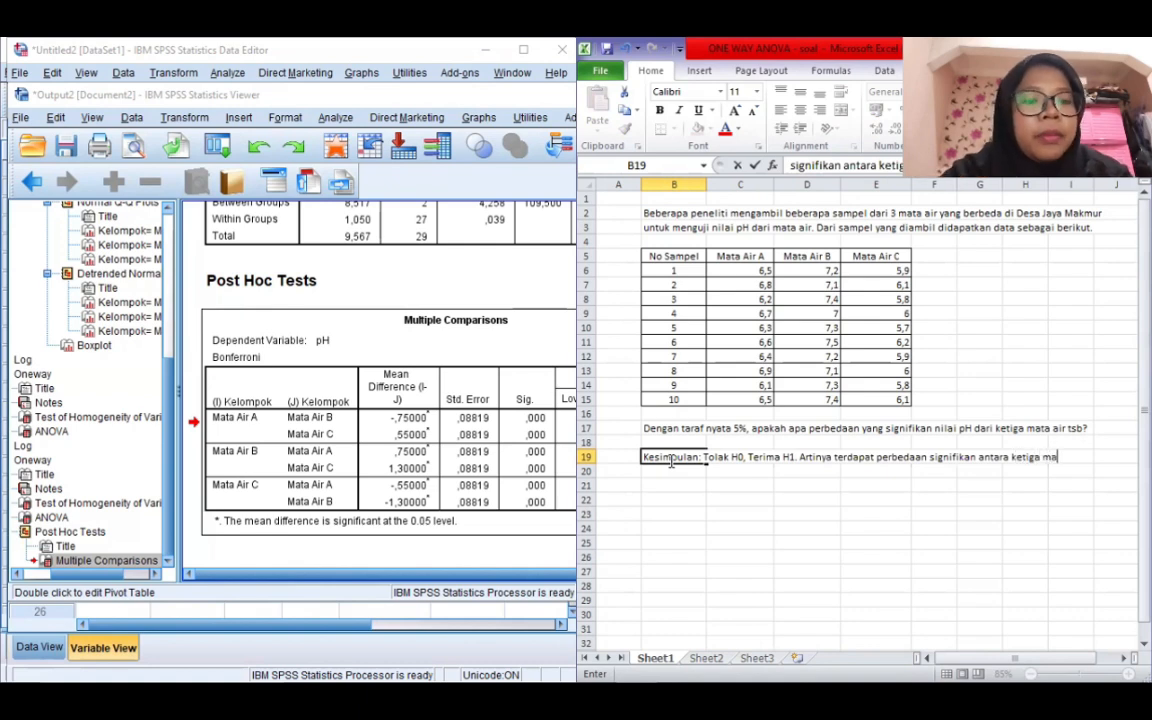
text(ta air tersebut)
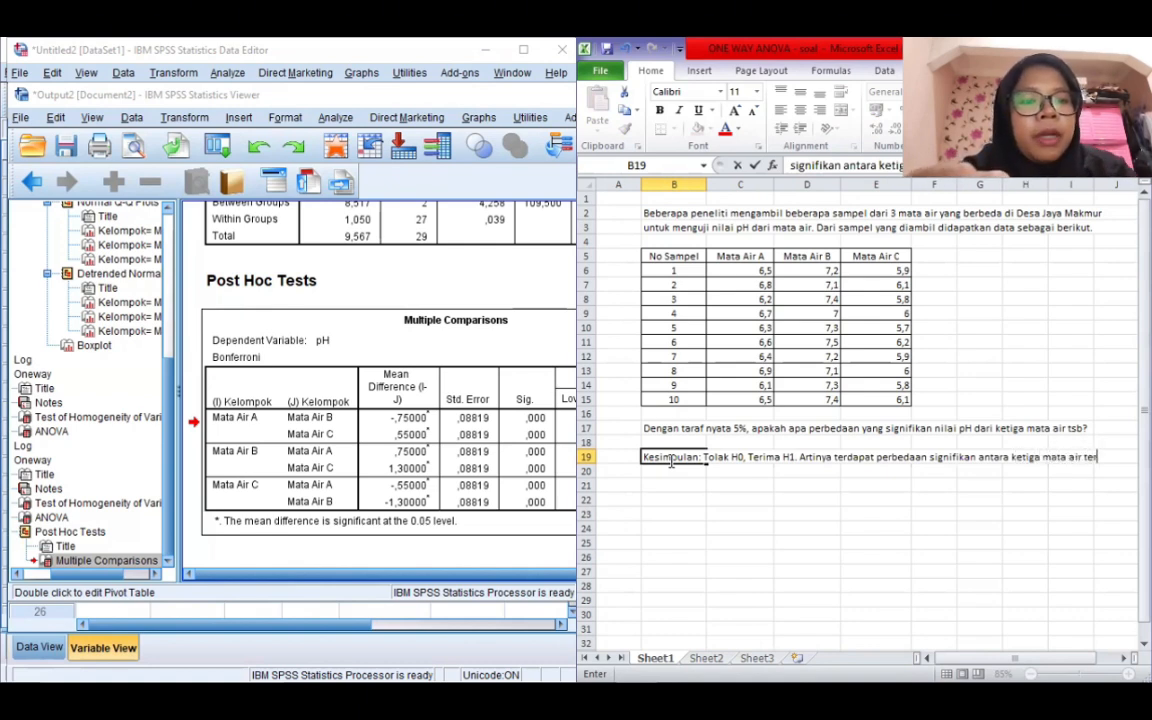
text(.)
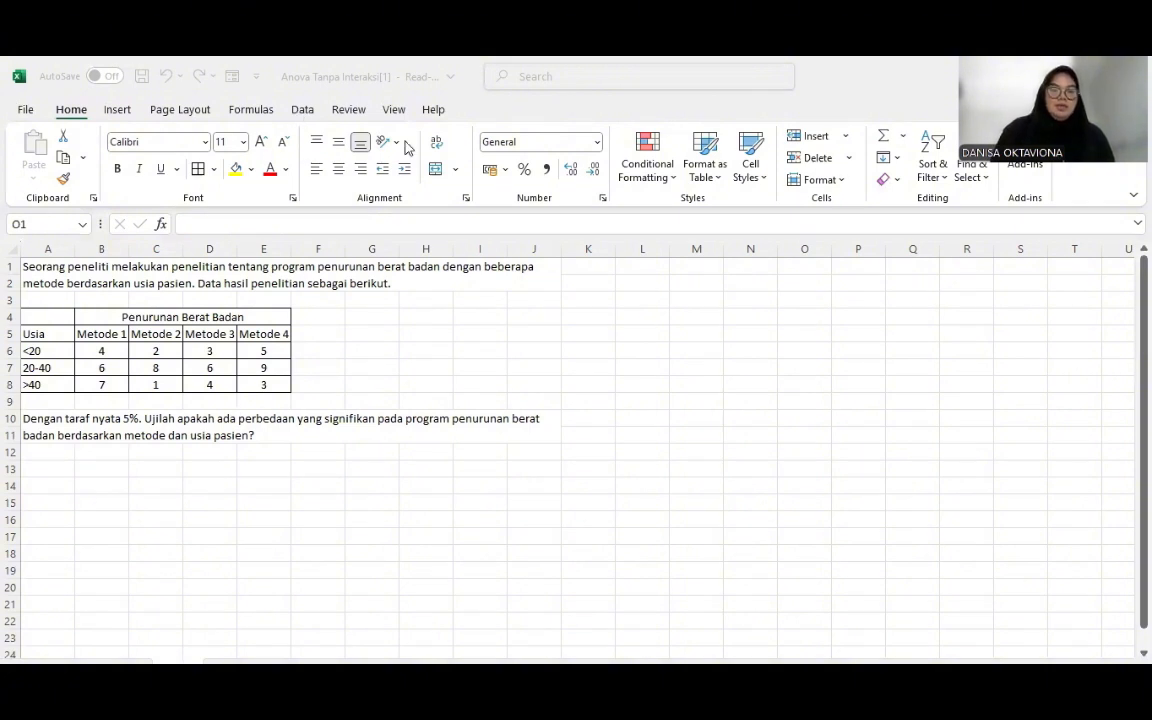
Step: In the Anova Tanpa Interaksi workbook, open the Anova: Two-Factor Without Replication data analysis tool
click(871, 201)
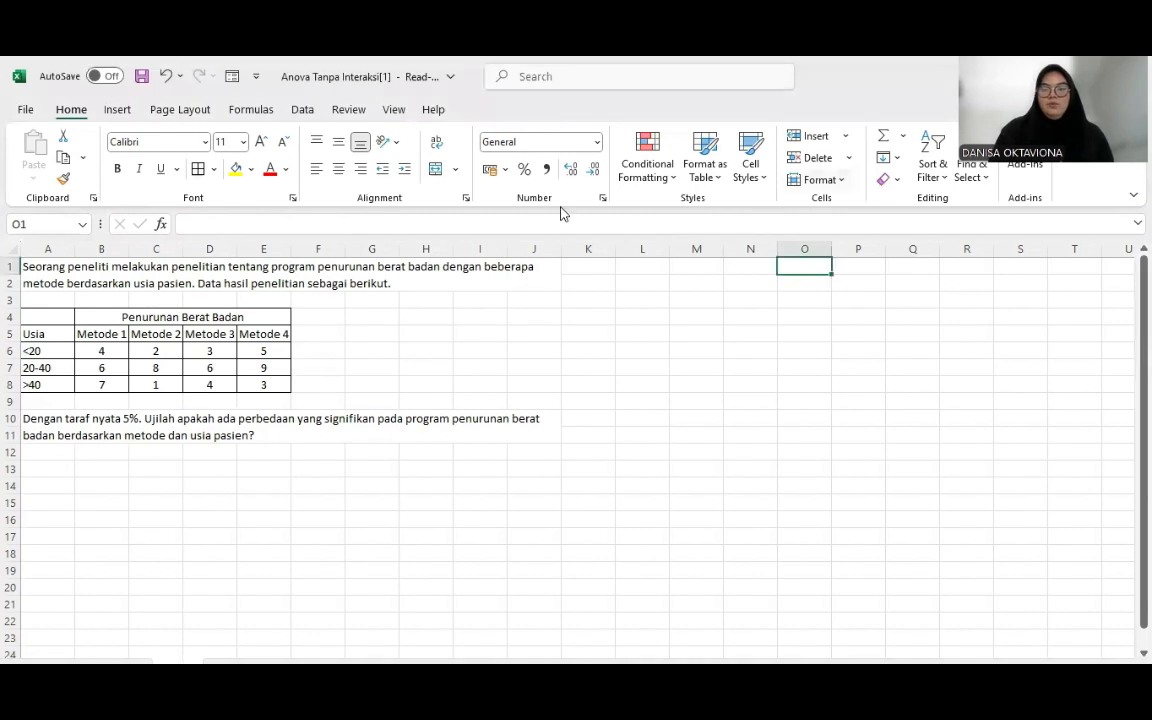
click(301, 109)
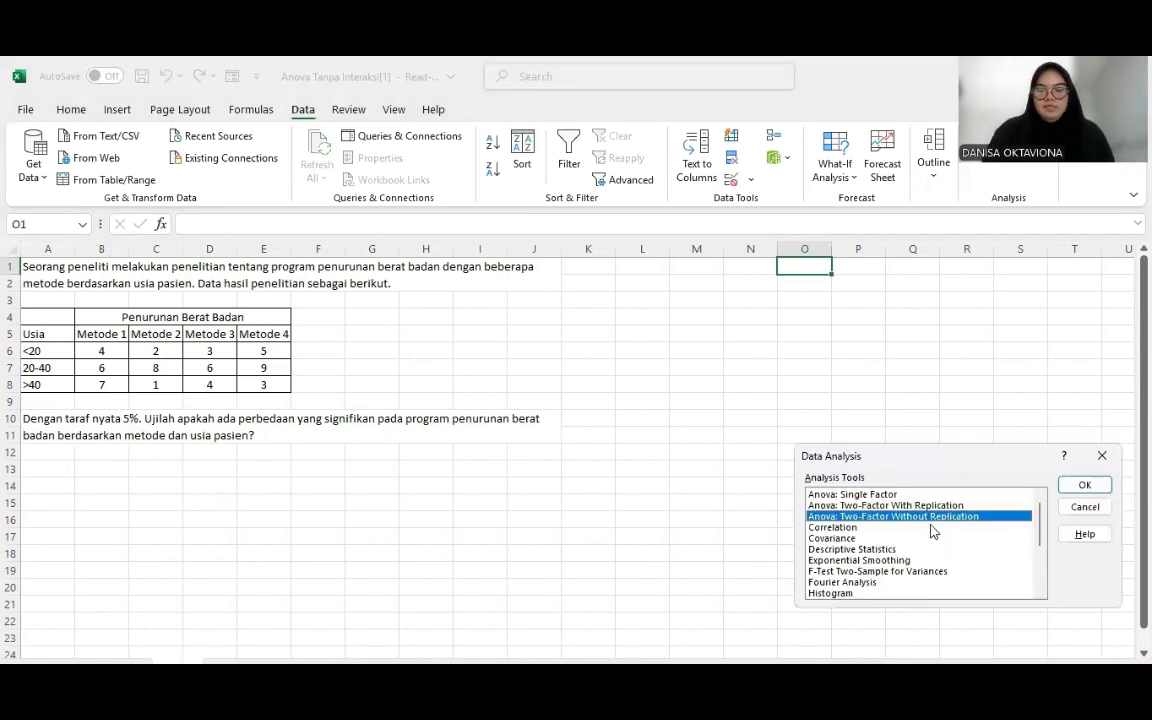
click(1102, 486)
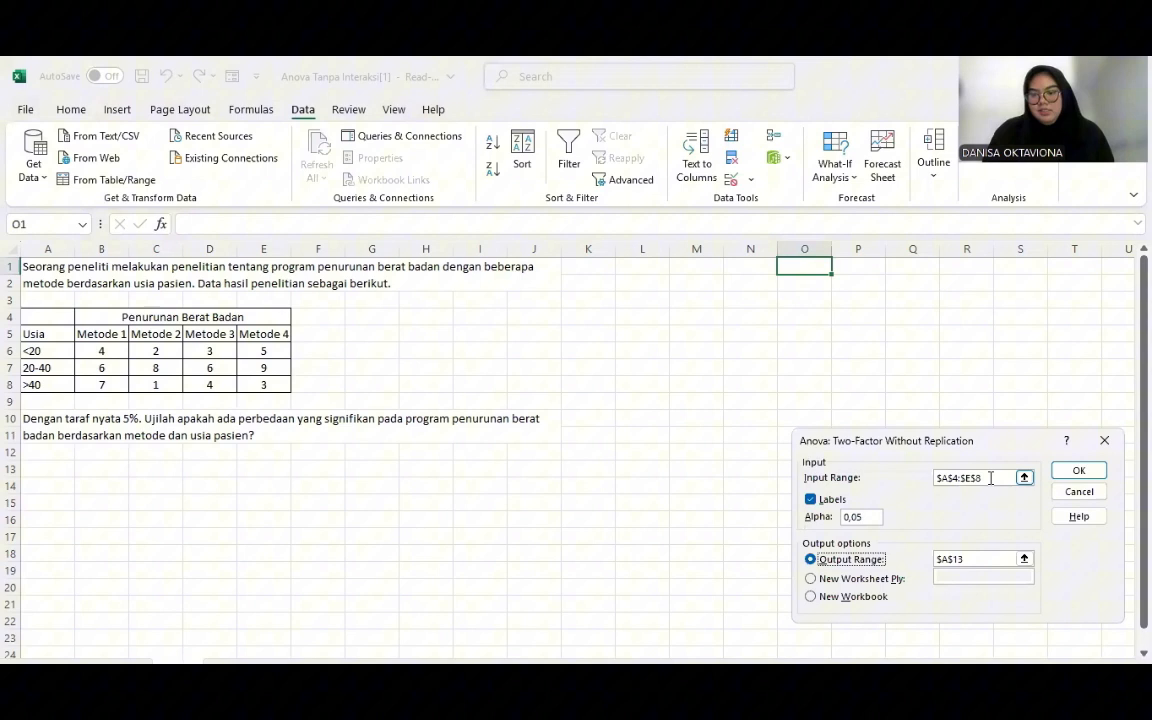
Step: Set the input range of the two-factor ANOVA to A5:E8, covering the weight-loss table with its method and age labels
double_click(925, 477)
key(BackSpace)
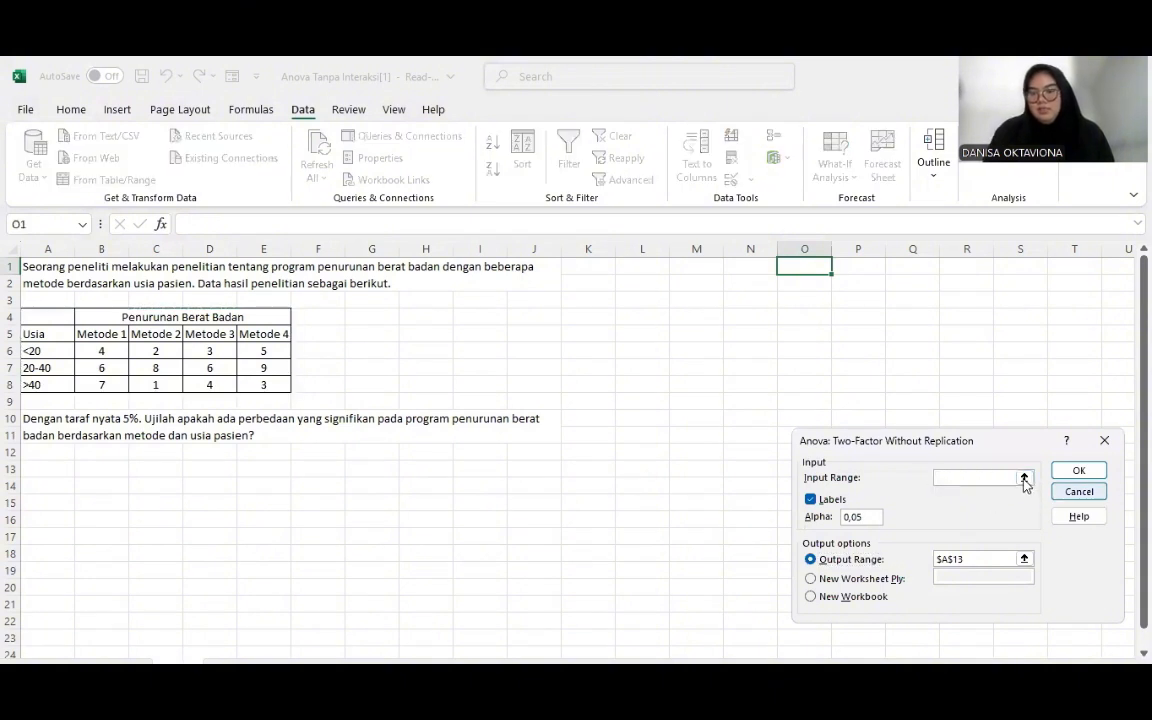
click(35, 333)
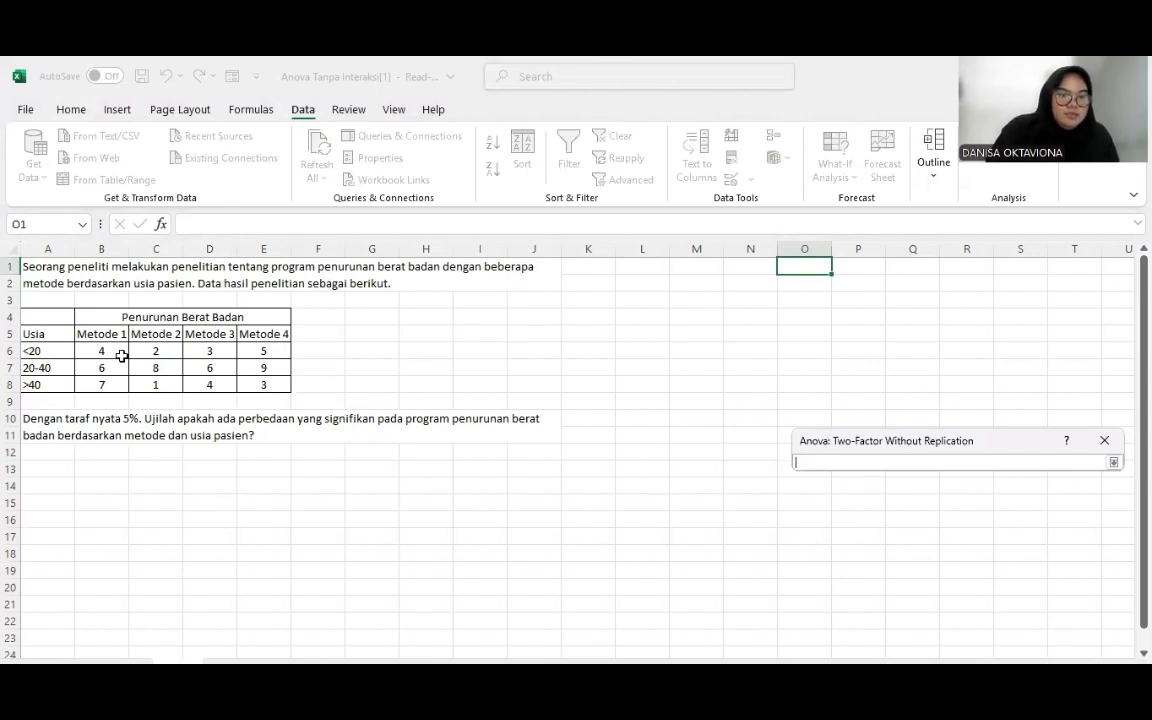
shift+click(270, 382)
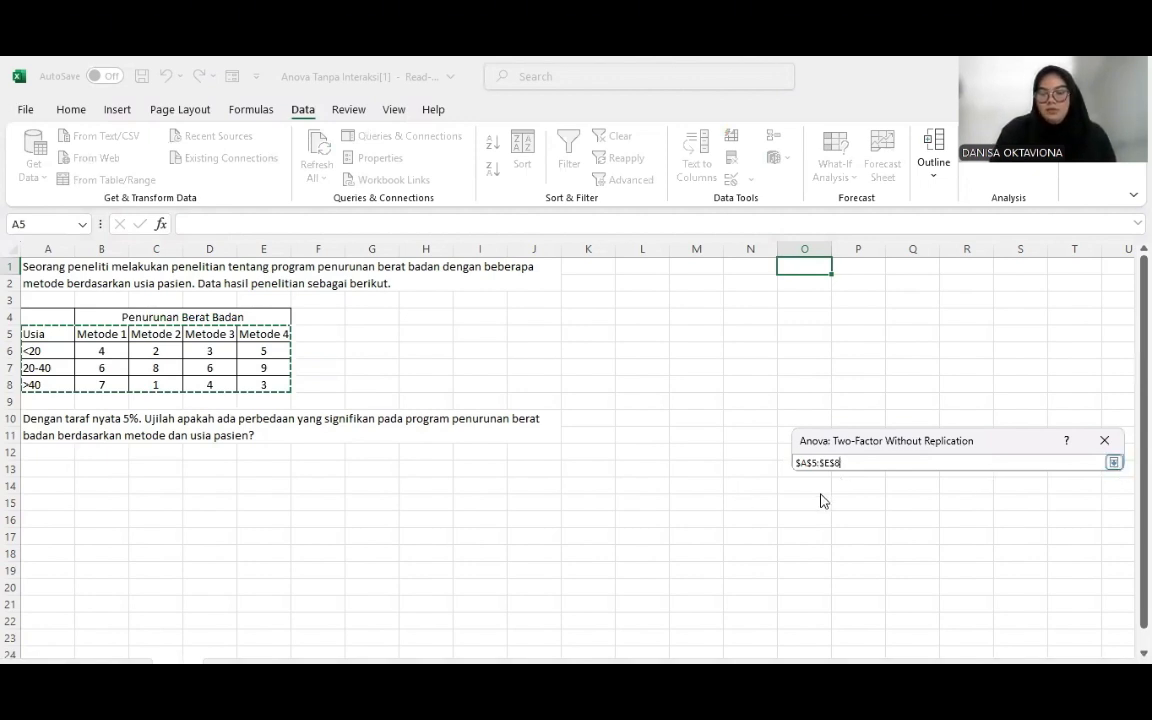
key(Return)
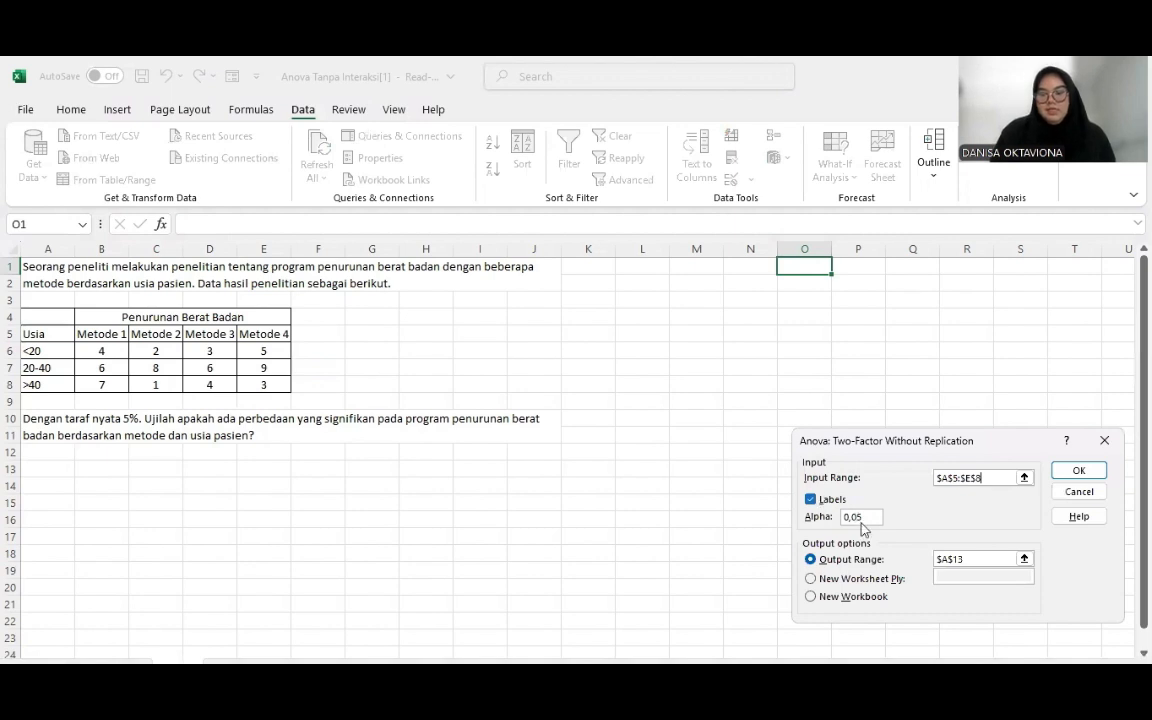
Step: Set the output range to cell A13 and run the two-factor ANOVA without replication at alpha 0,05
click(862, 519)
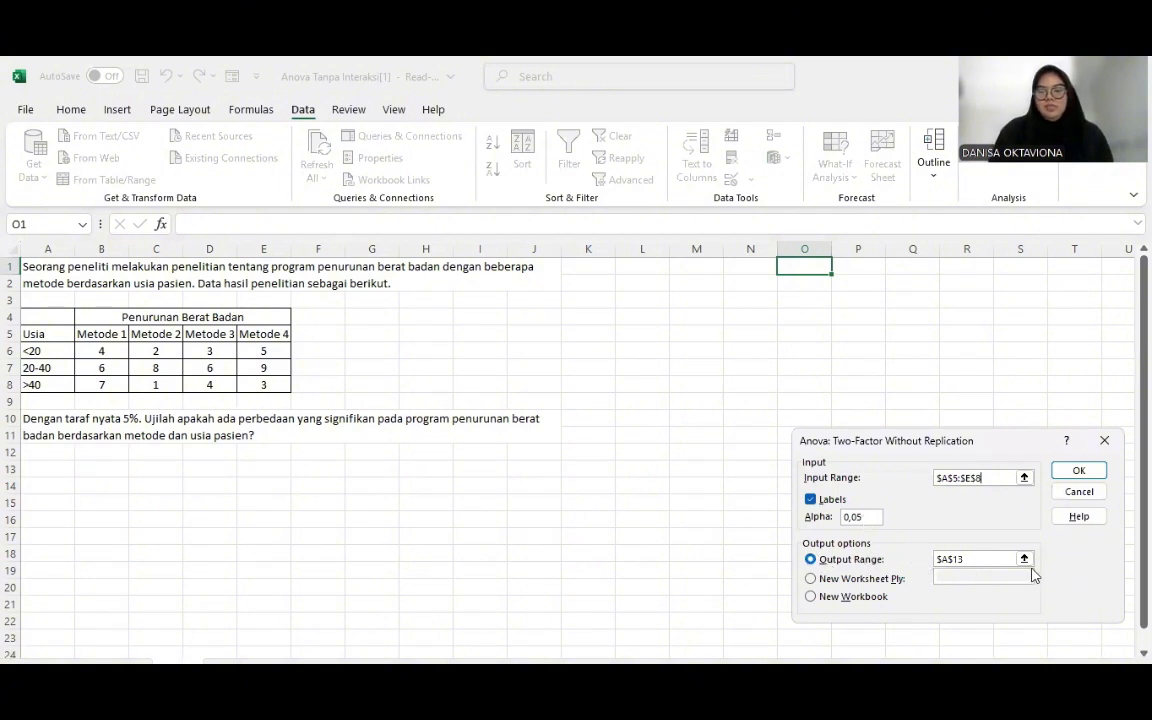
double_click(998, 559)
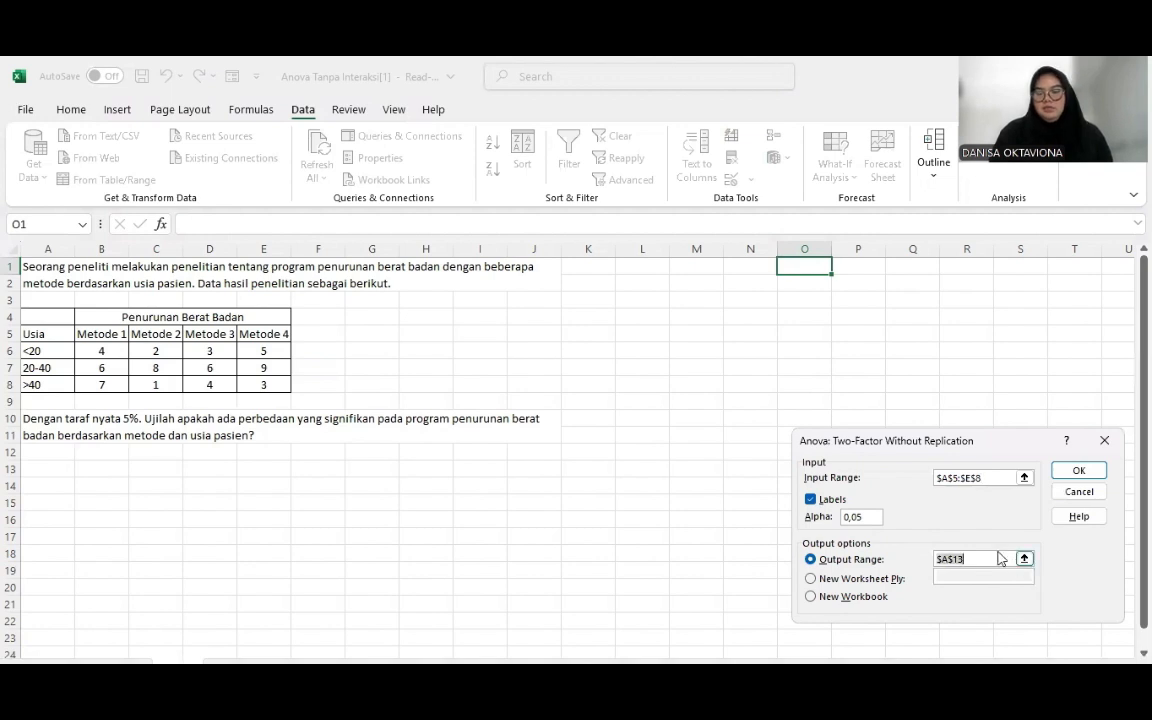
key(BackSpace)
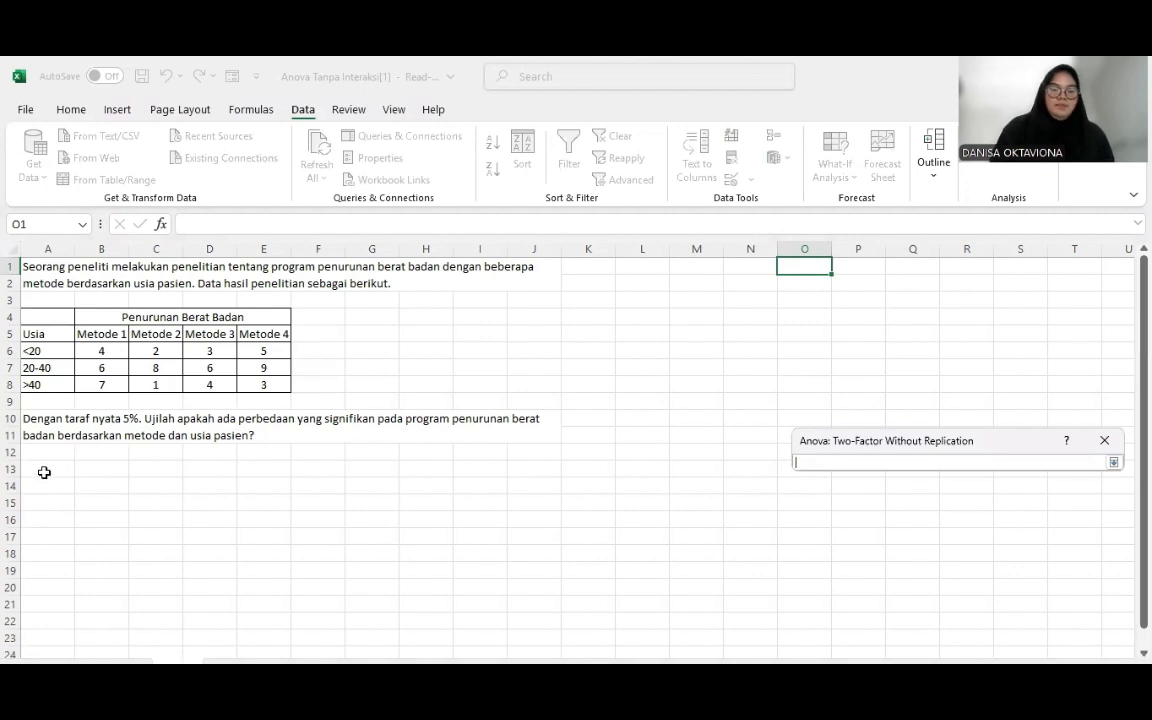
click(44, 472)
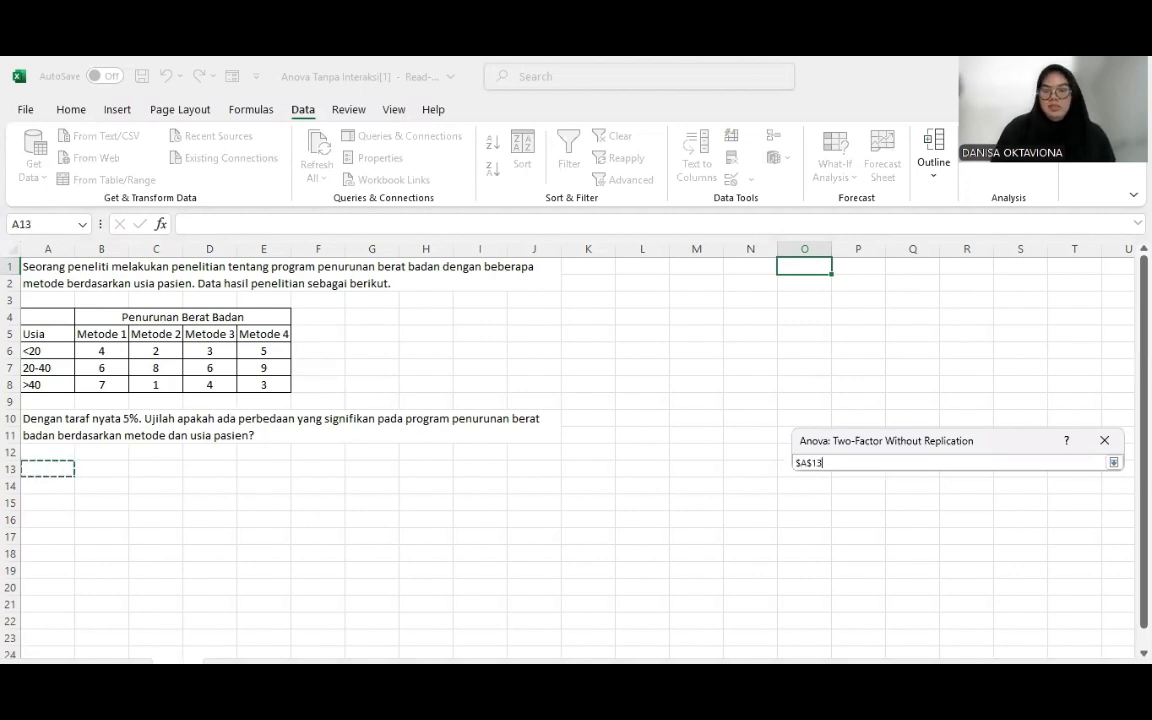
click(1114, 463)
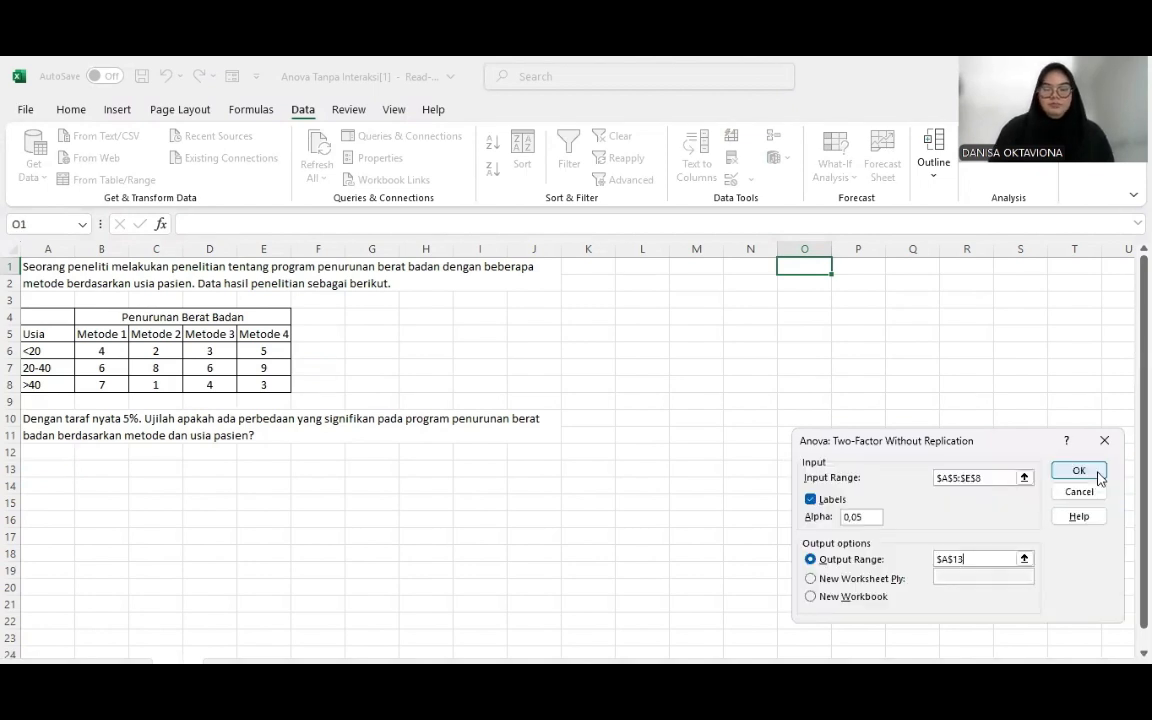
click(1097, 474)
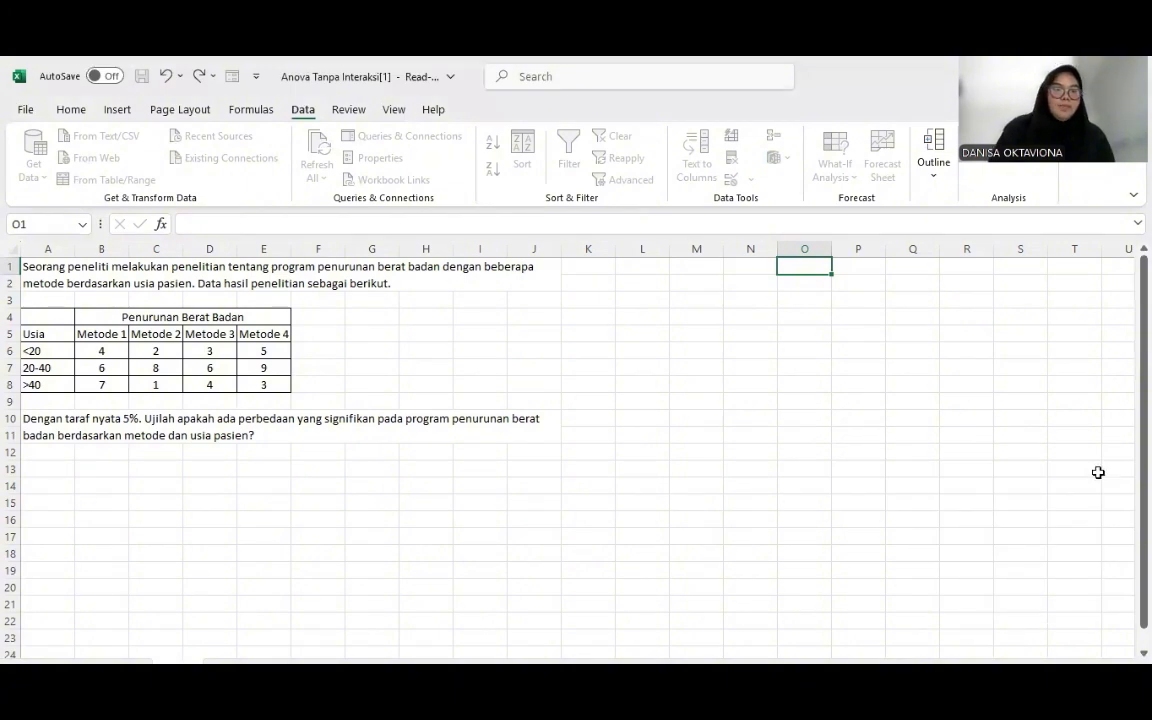
Step: Review the ANOVA output on Sheet2 together with the weight-loss data and the hypotheses for method and age
click(573, 538)
scroll(573, 538, down, 6)
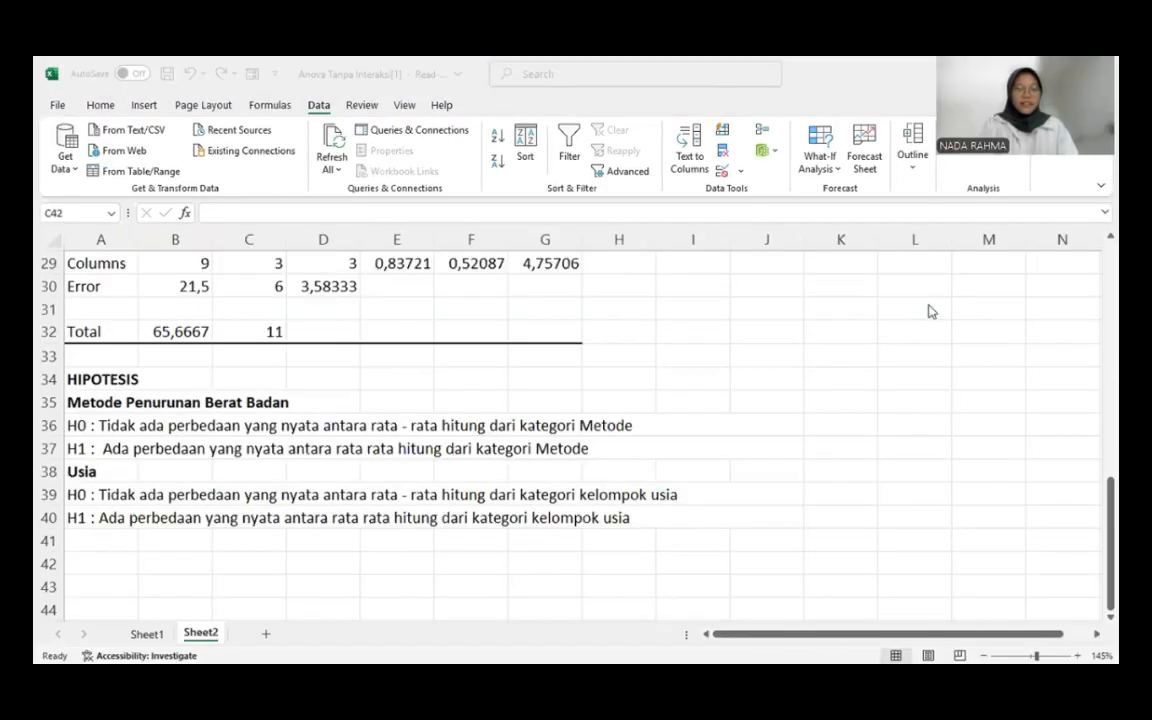
scroll(929, 311, up, 6)
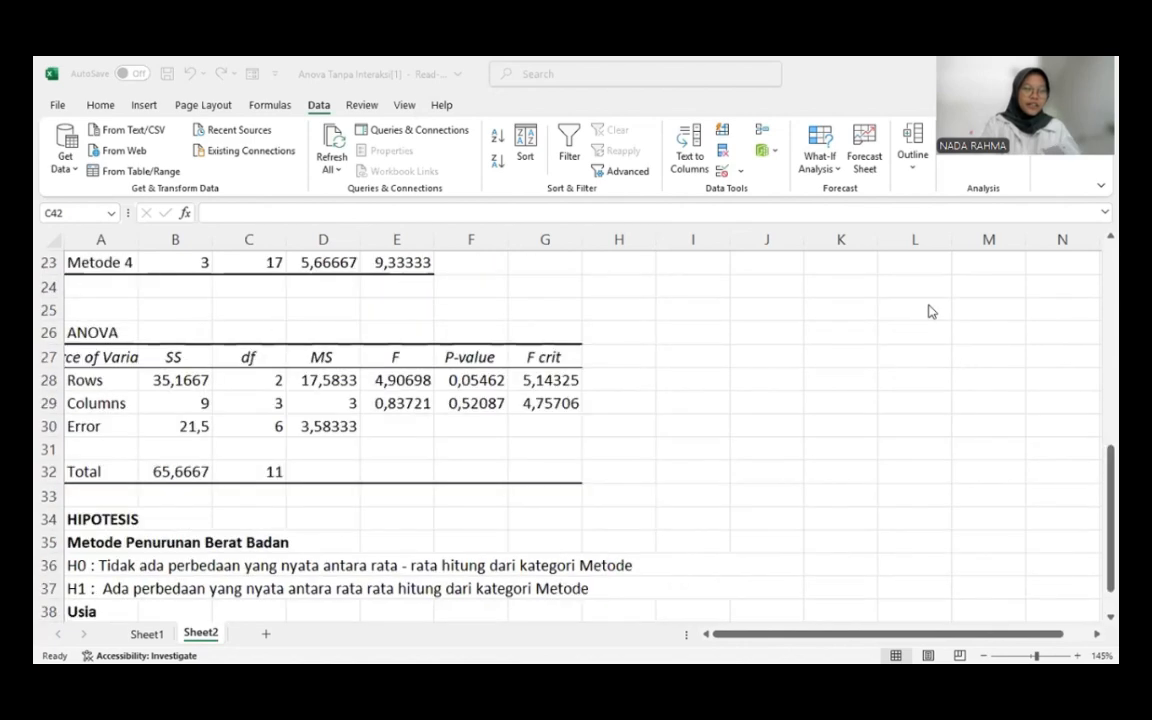
scroll(929, 311, up, 4)
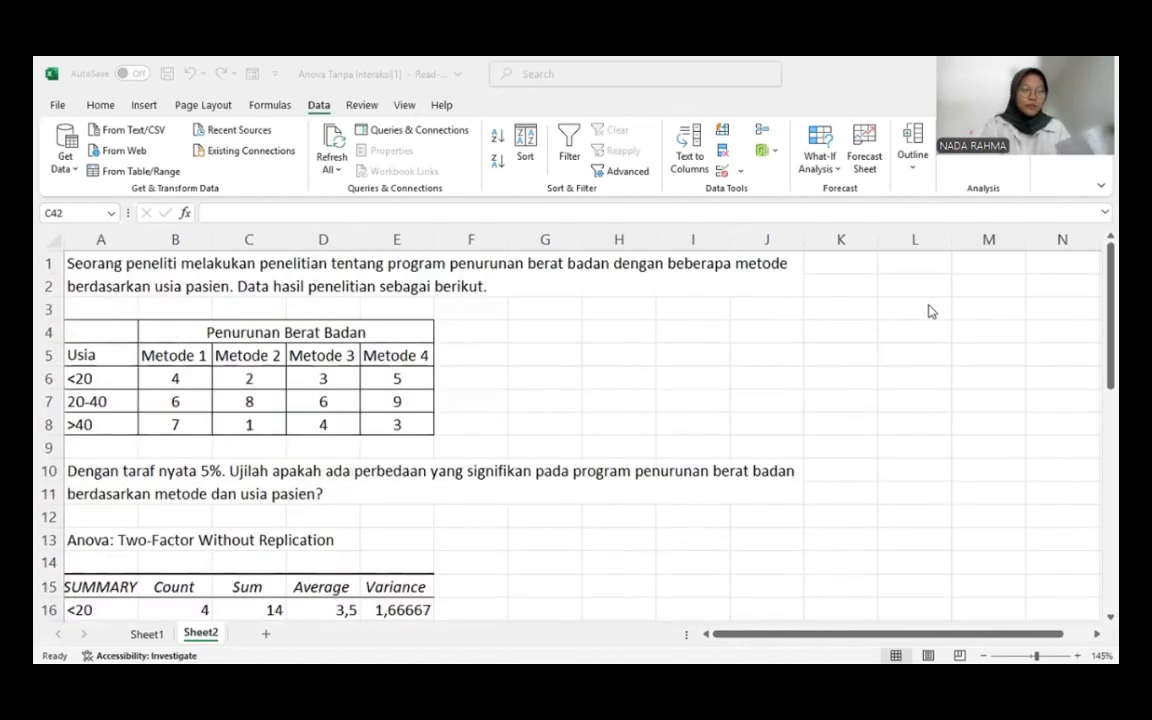
scroll(929, 311, down, 4)
scroll(929, 311, down, 5)
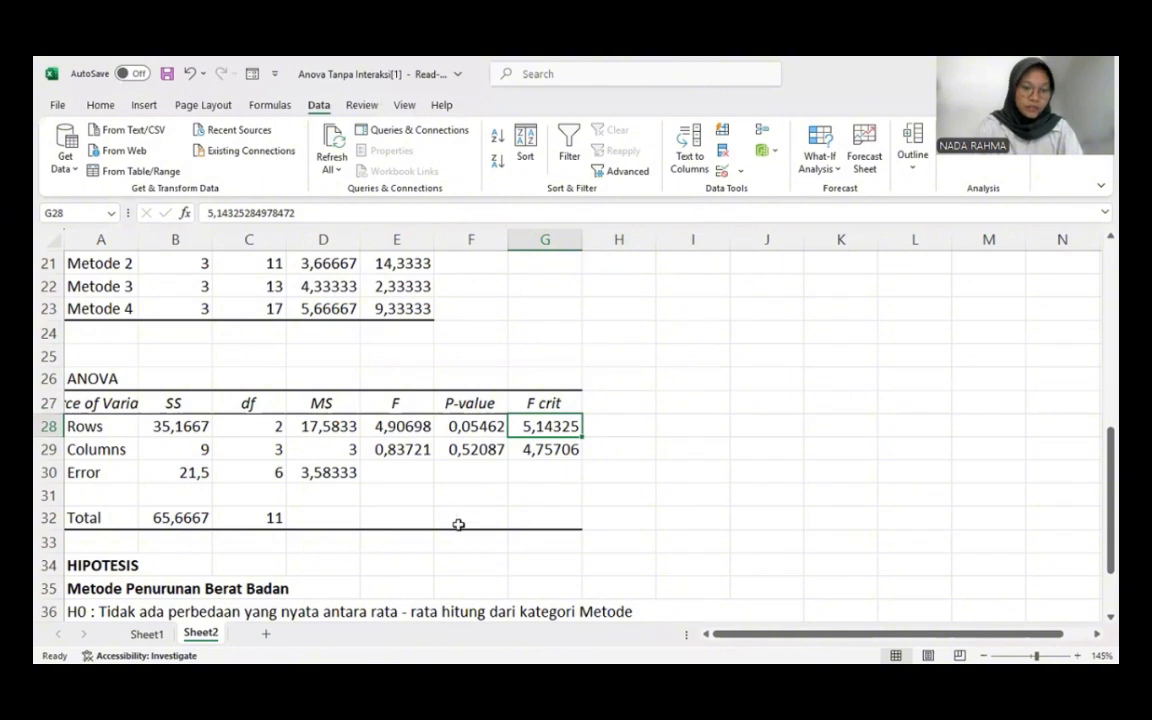
Step: Compare the F, P-value and F crit cells for the Rows and Columns sources in the ANOVA table
click(420, 425)
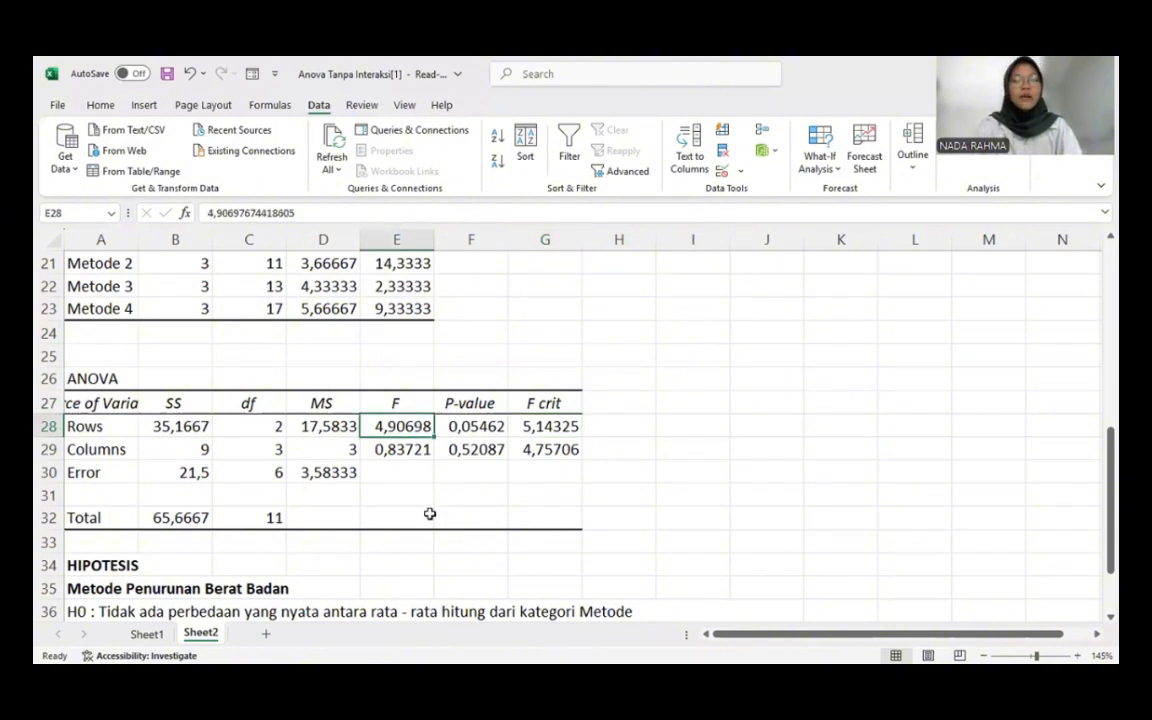
click(535, 427)
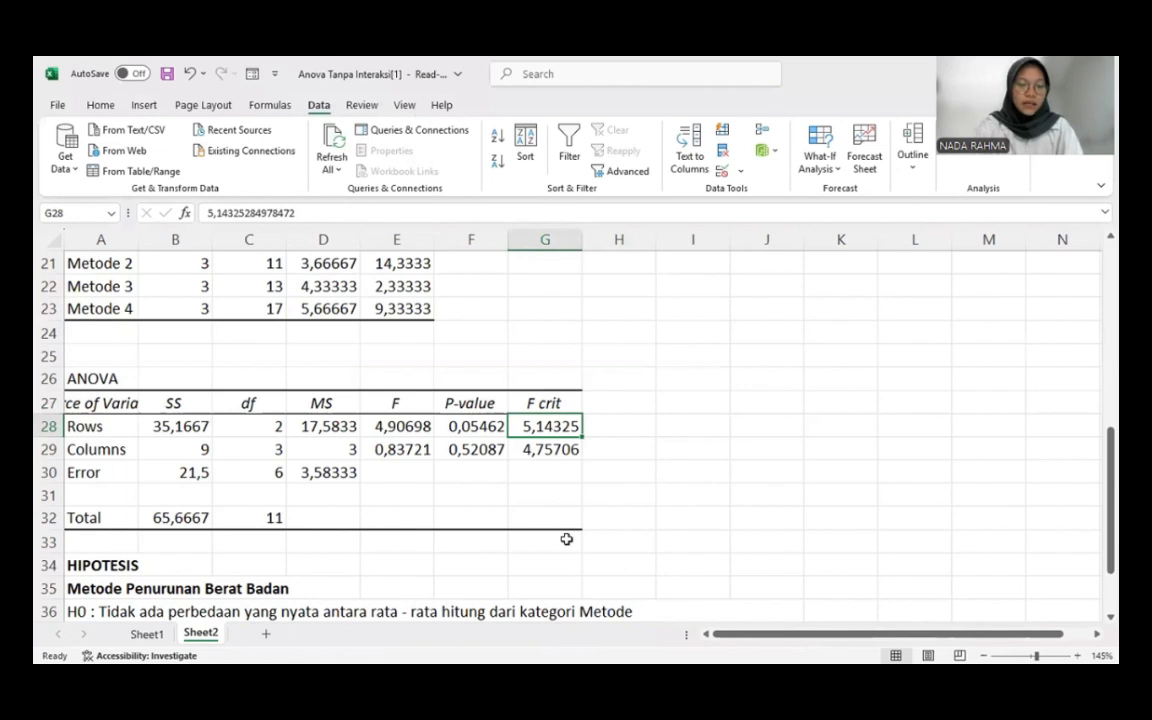
click(452, 426)
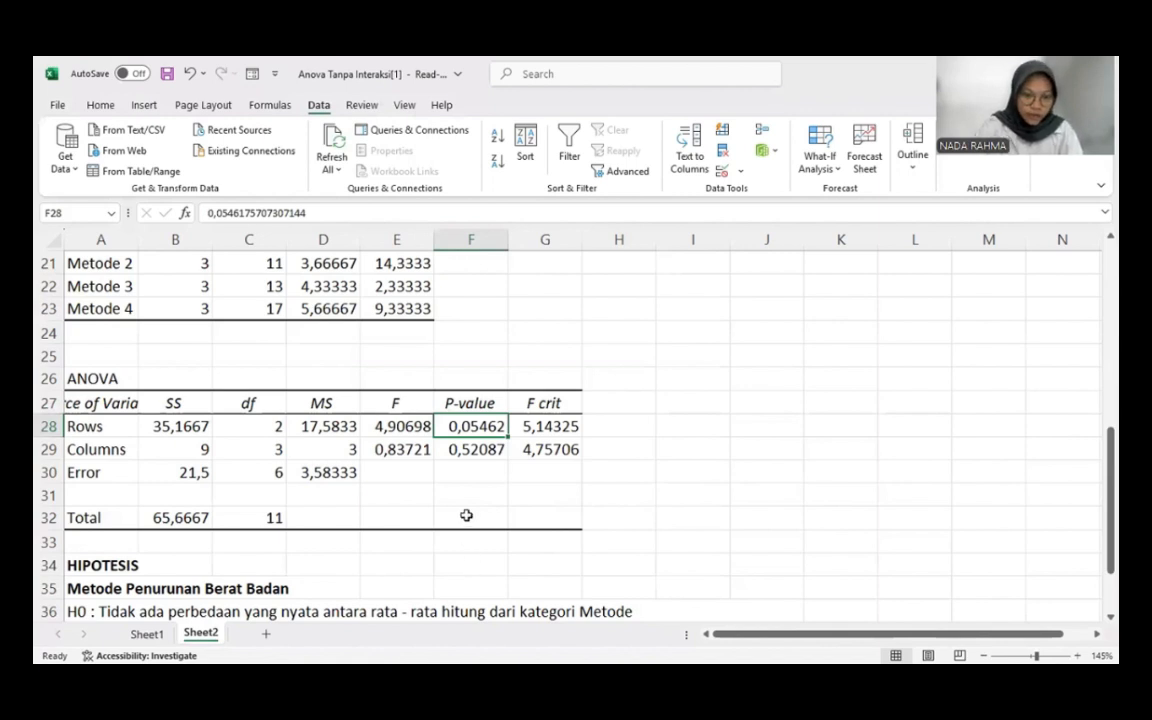
click(405, 450)
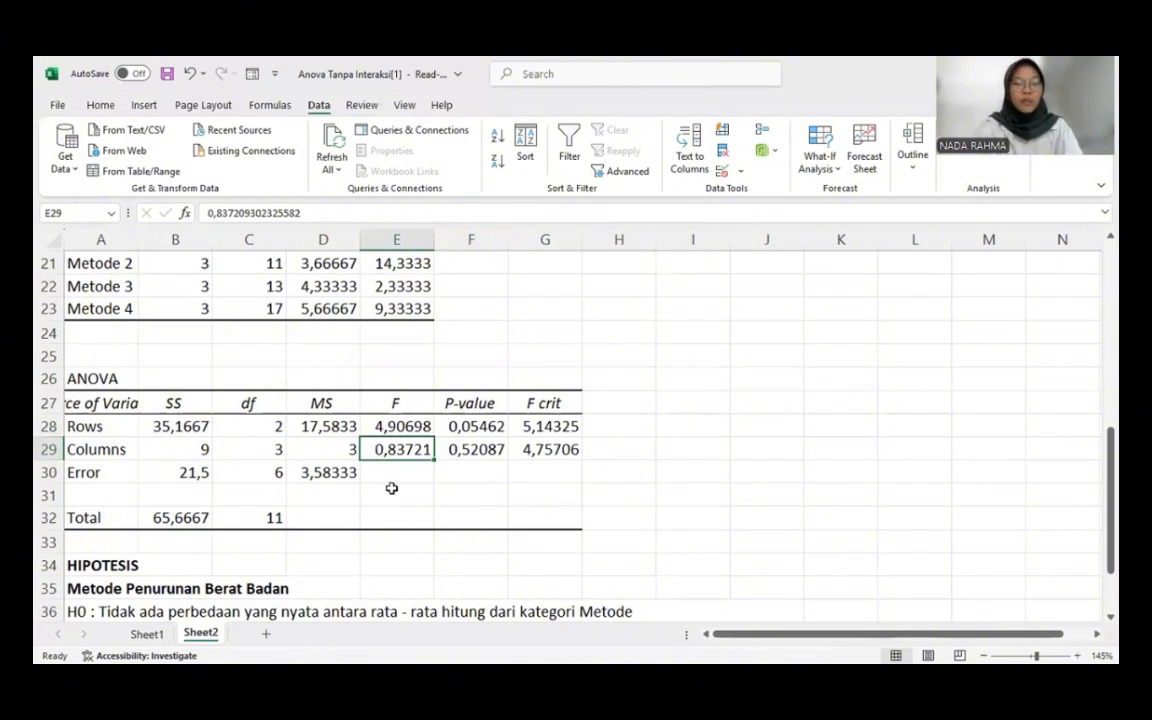
click(566, 449)
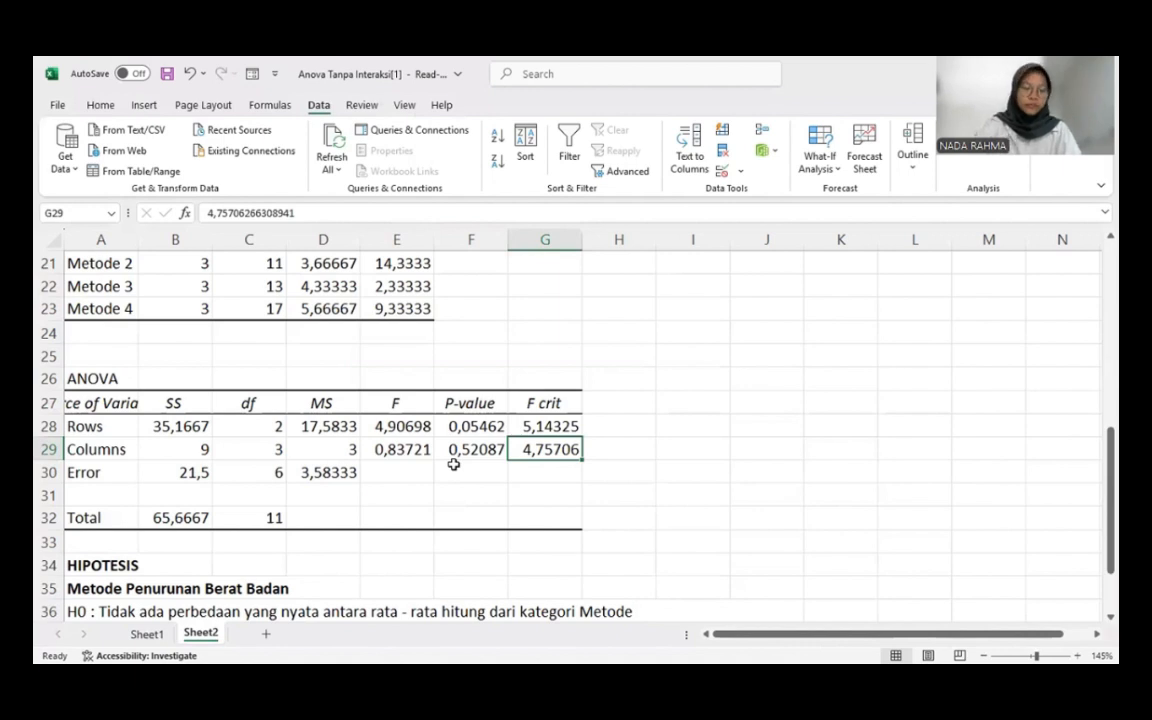
scroll(453, 464, down, 1)
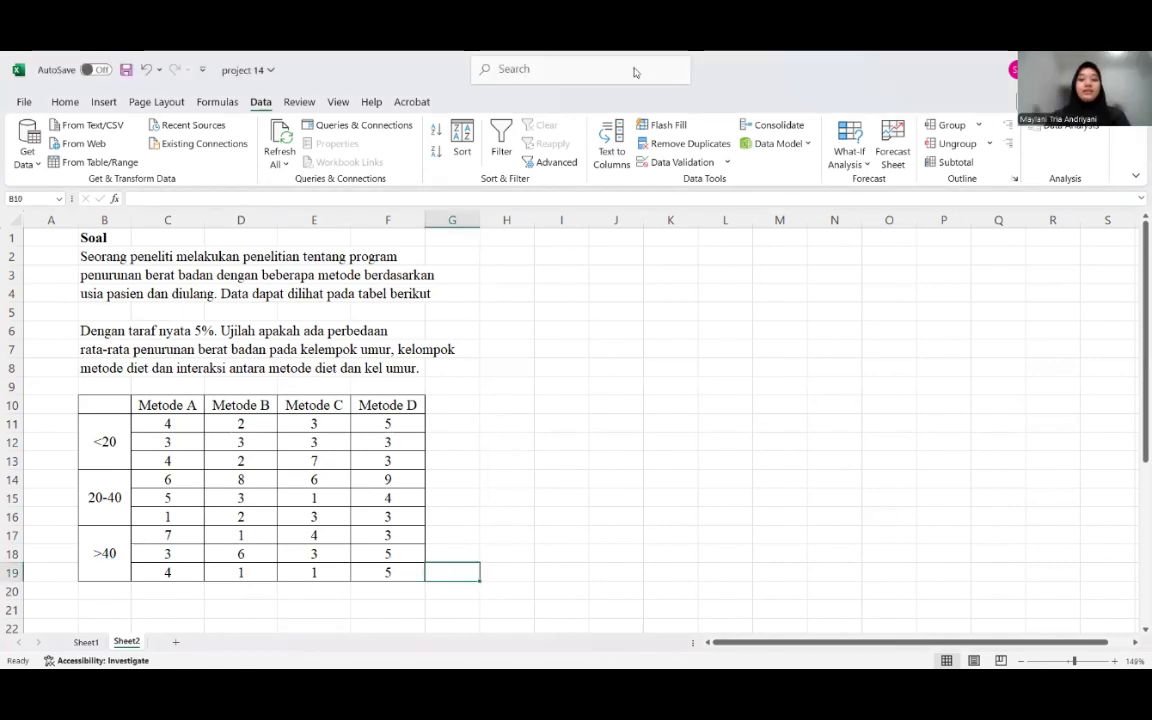
Step: In the project 14 workbook, open the Anova: Two-Factor With Replication analysis and set its input range to B10:F19
click(1070, 126)
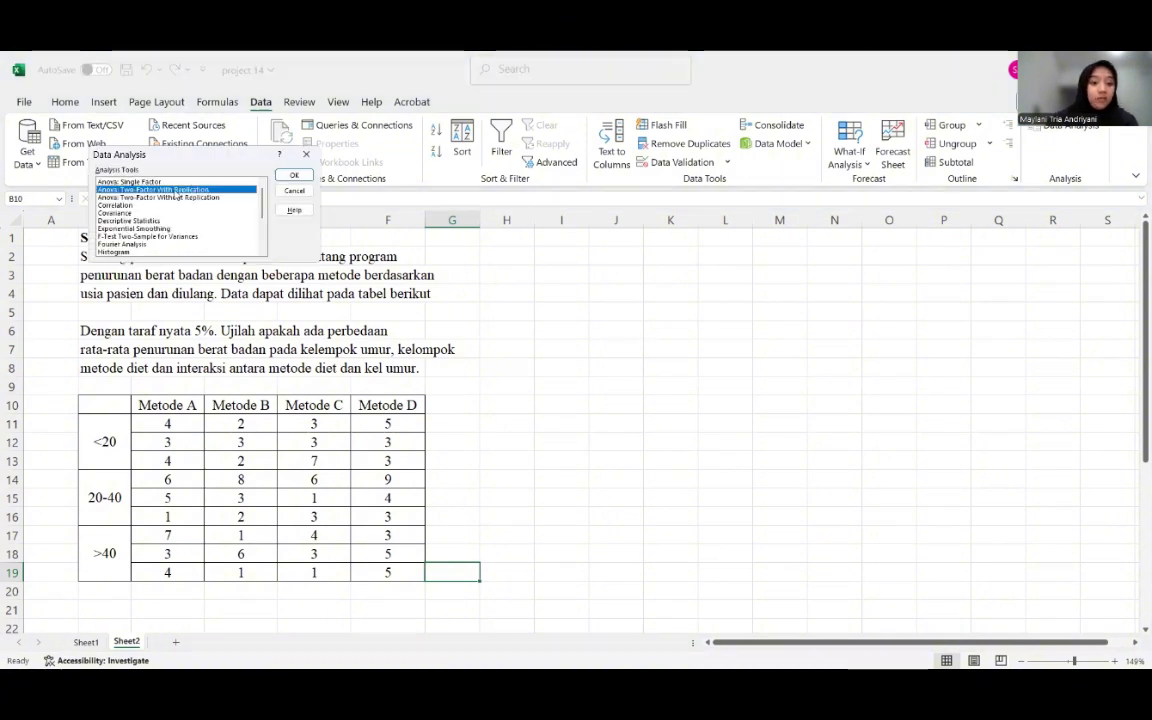
click(288, 177)
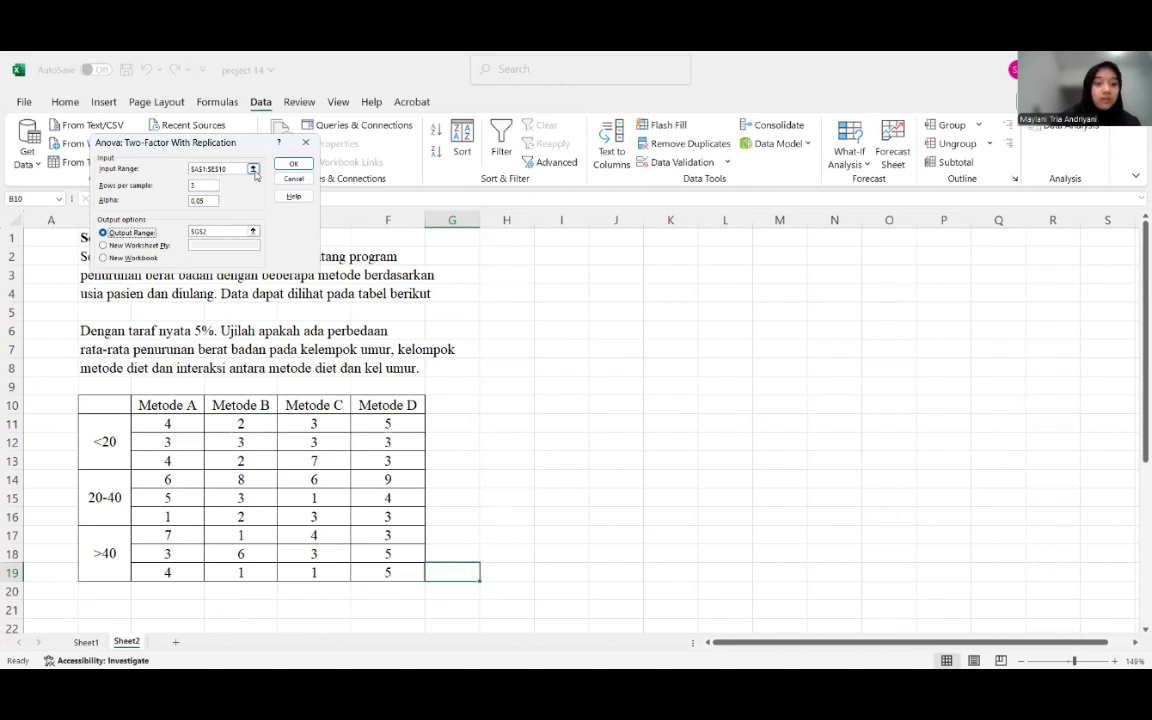
click(254, 170)
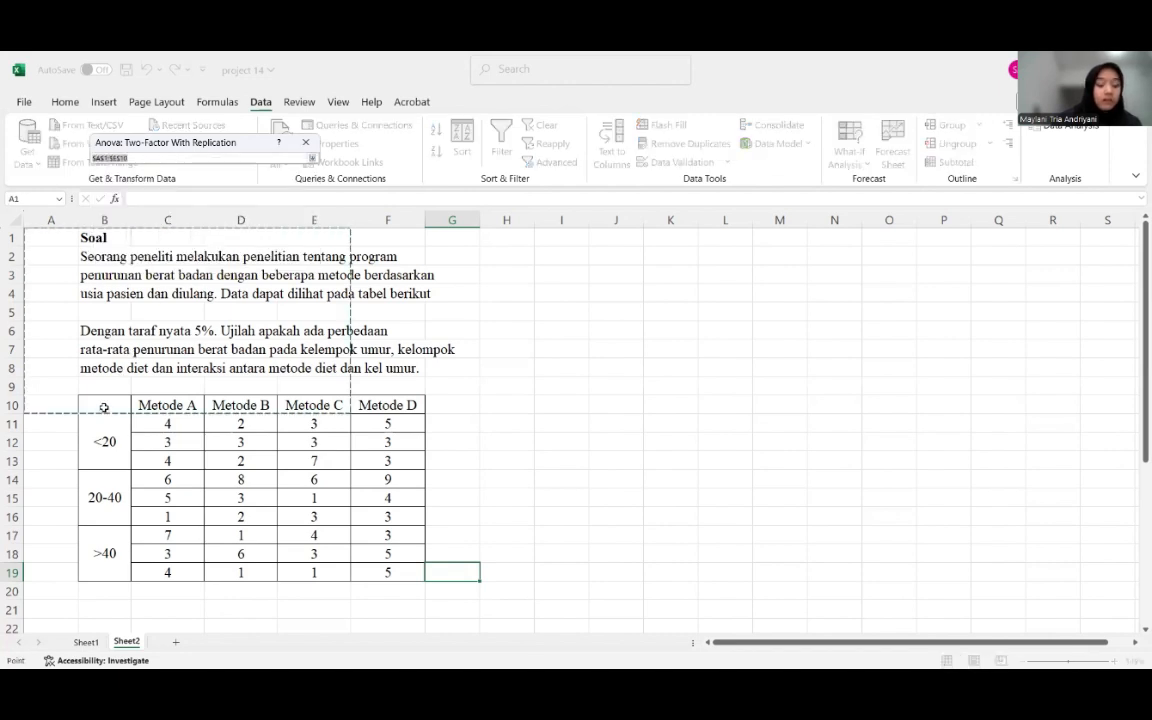
drag(104, 407, 401, 571)
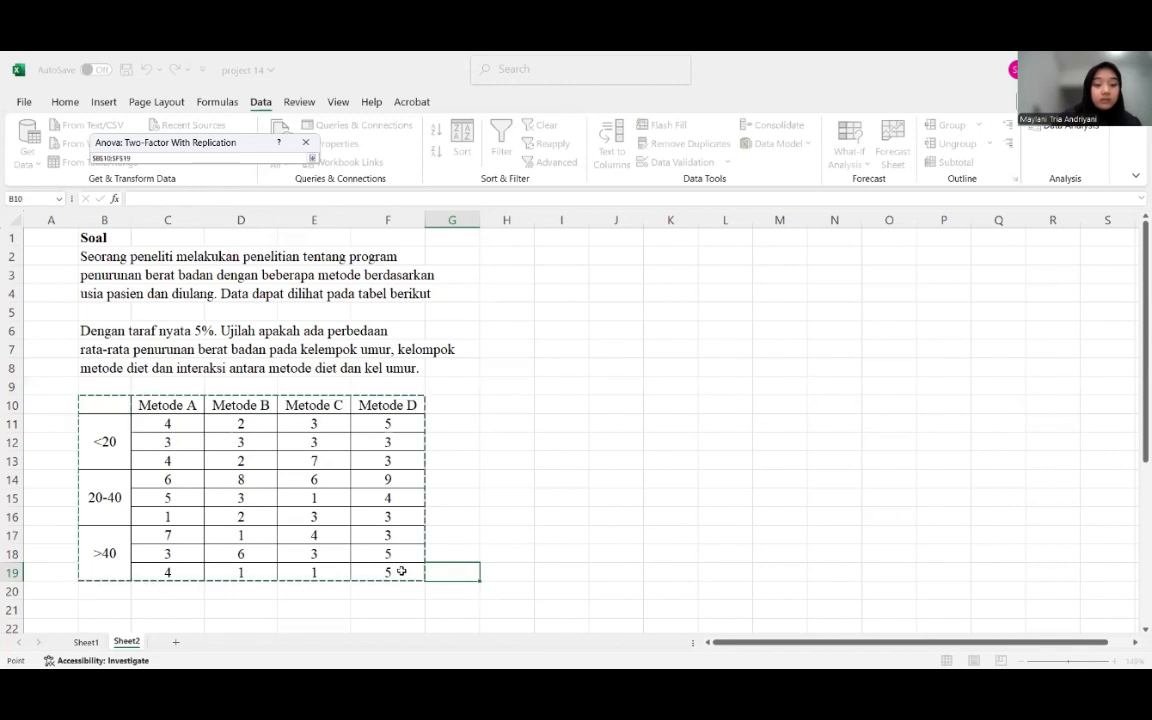
click(313, 158)
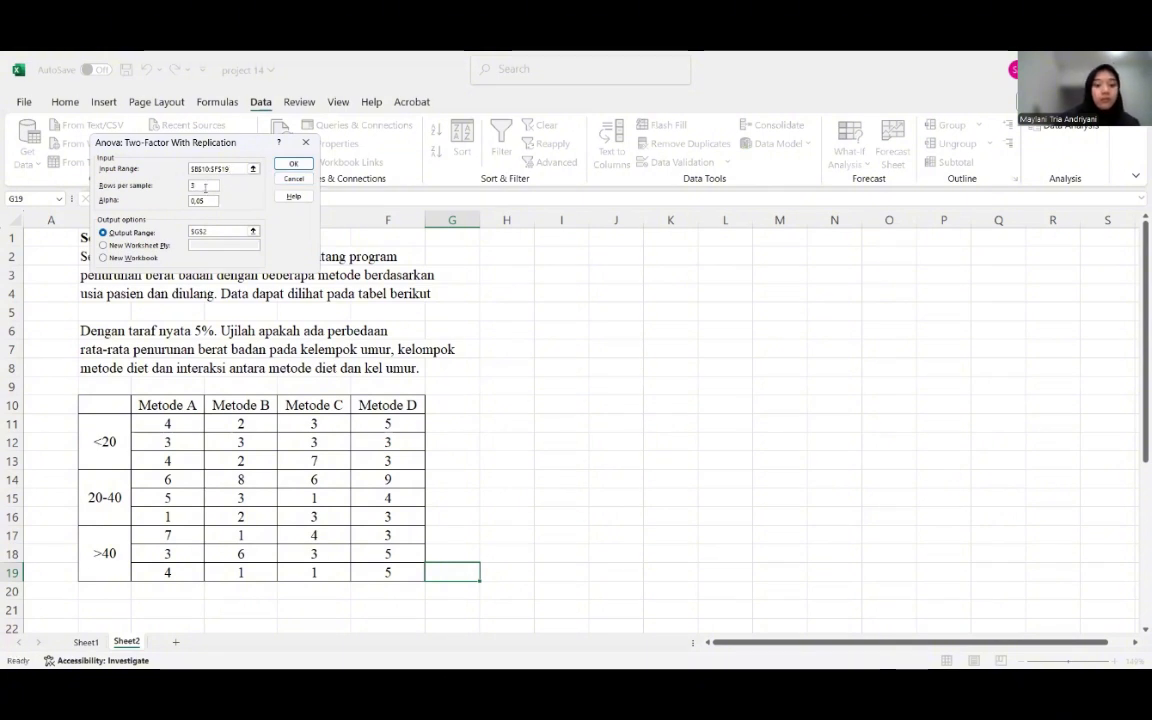
Step: Use 3 rows per sample, set the output range to H2, and run the replicated two-factor ANOVA at alpha 0,05
click(205, 188)
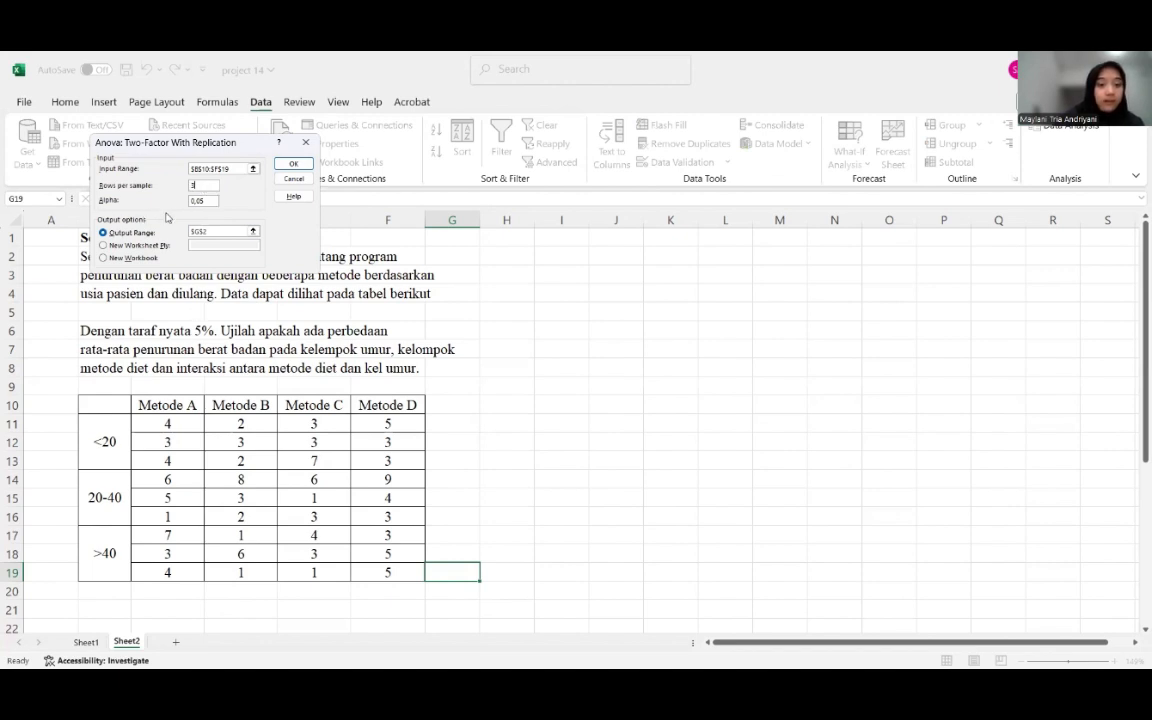
click(253, 233)
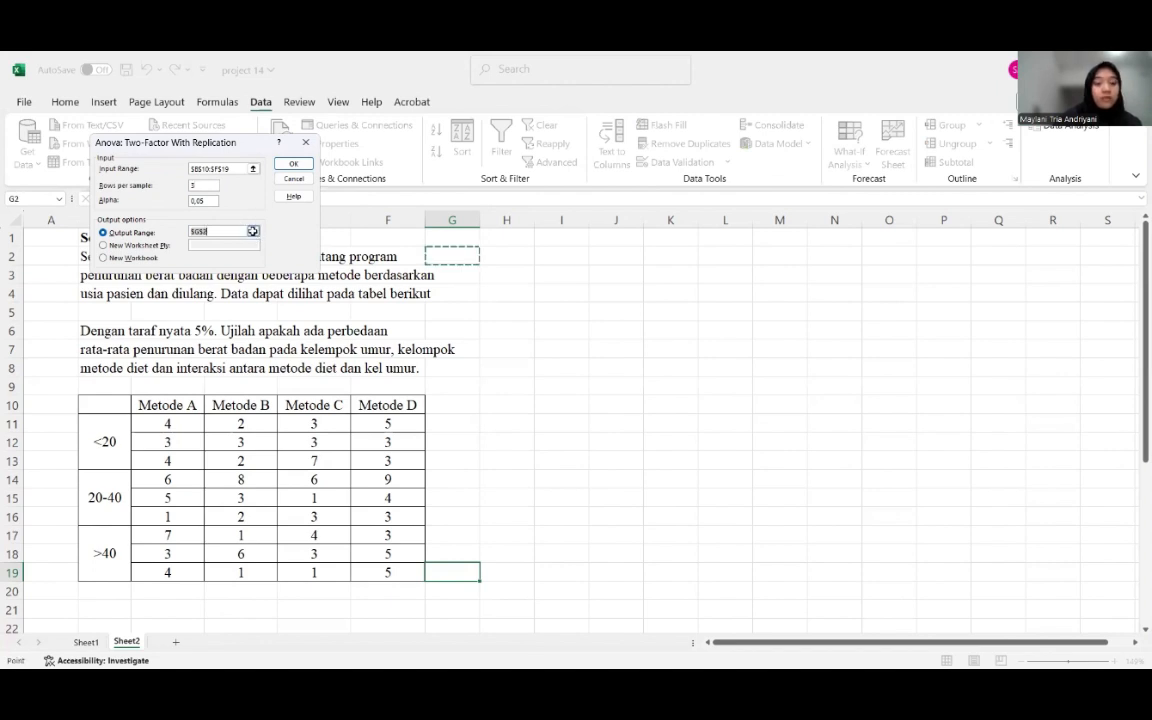
click(502, 255)
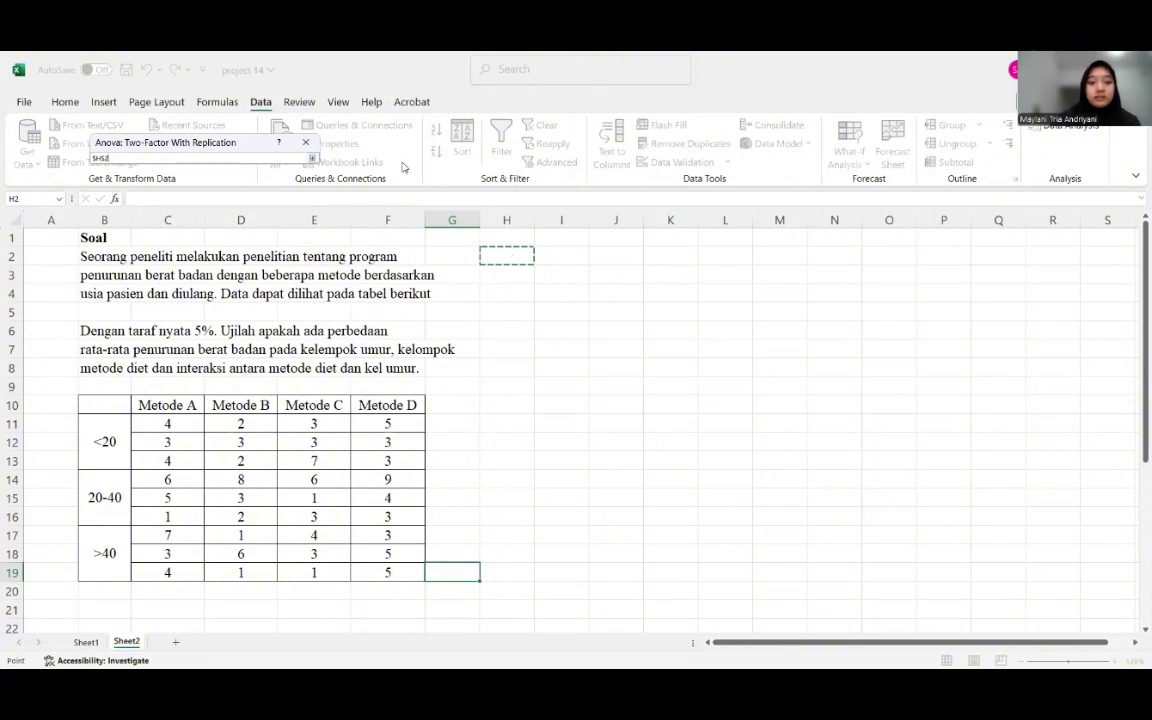
click(313, 160)
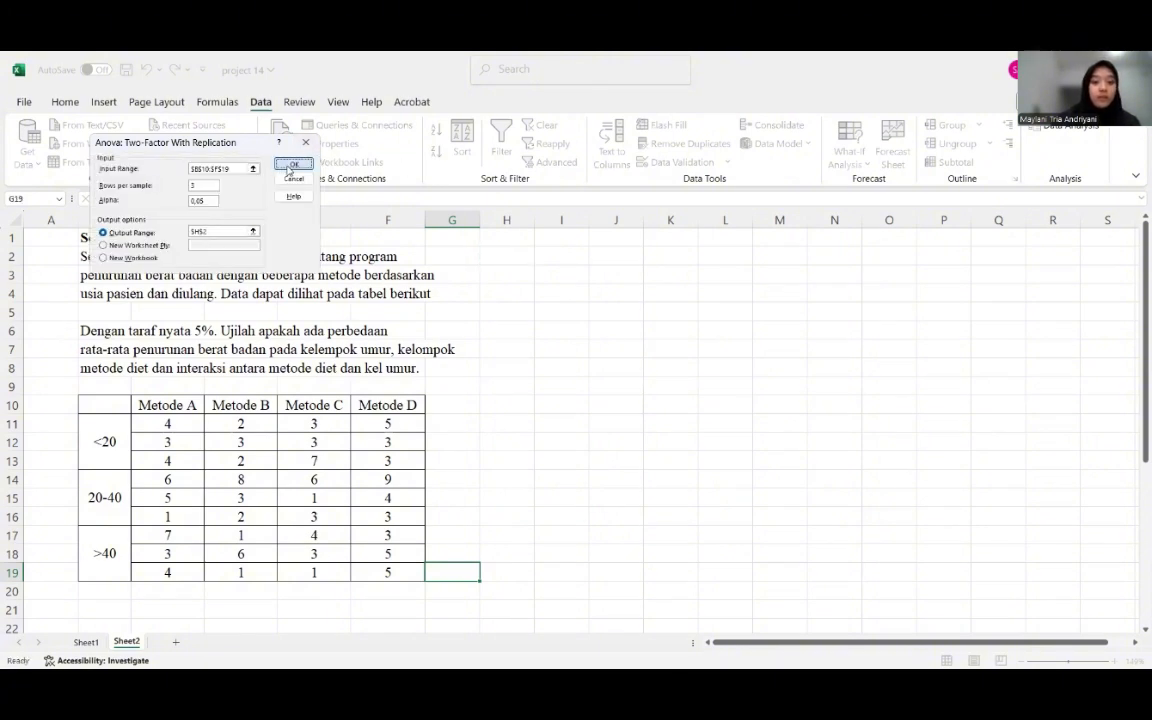
click(290, 164)
Step: Review the ANOVA table on Sheet1 with the hypotheses for age, method and interaction and the written conclusion
scroll(419, 334, down, 1)
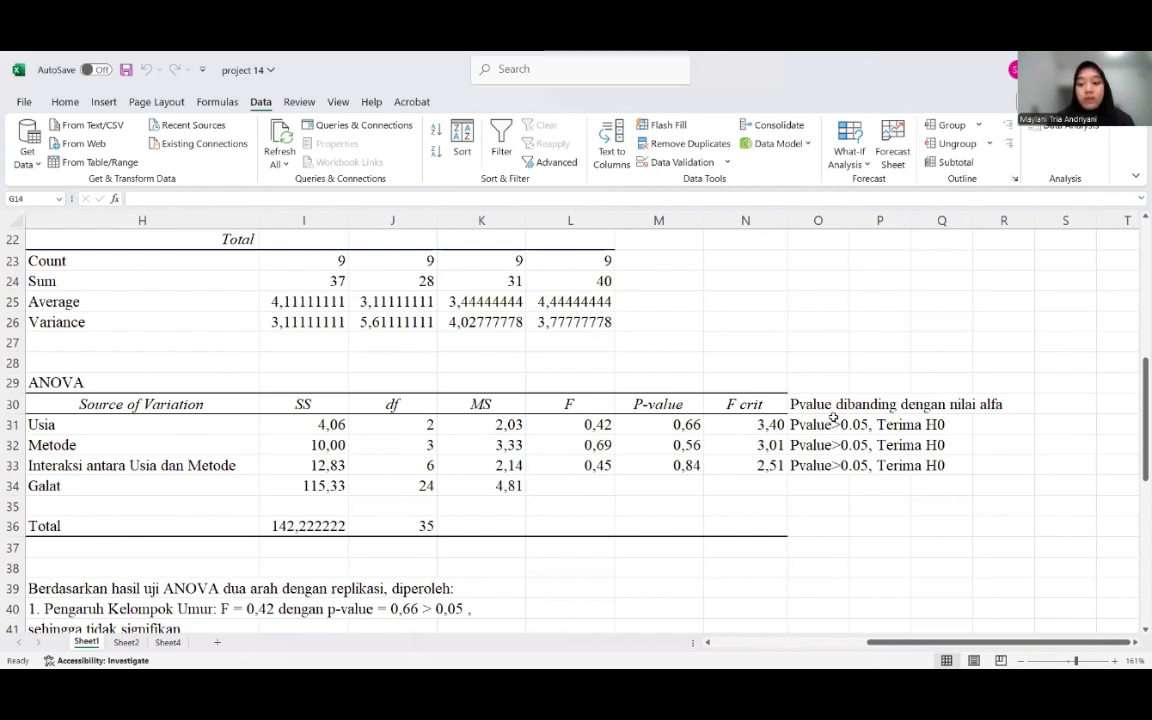
scroll(743, 448, down, 1)
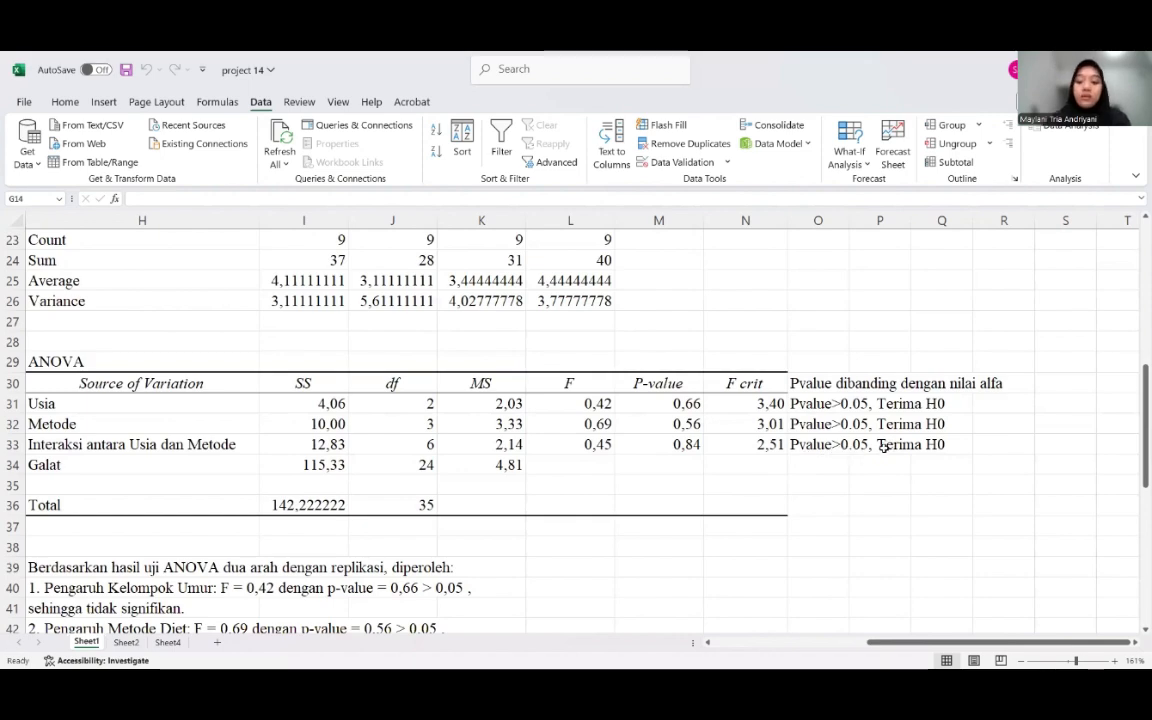
scroll(867, 455, down, 2)
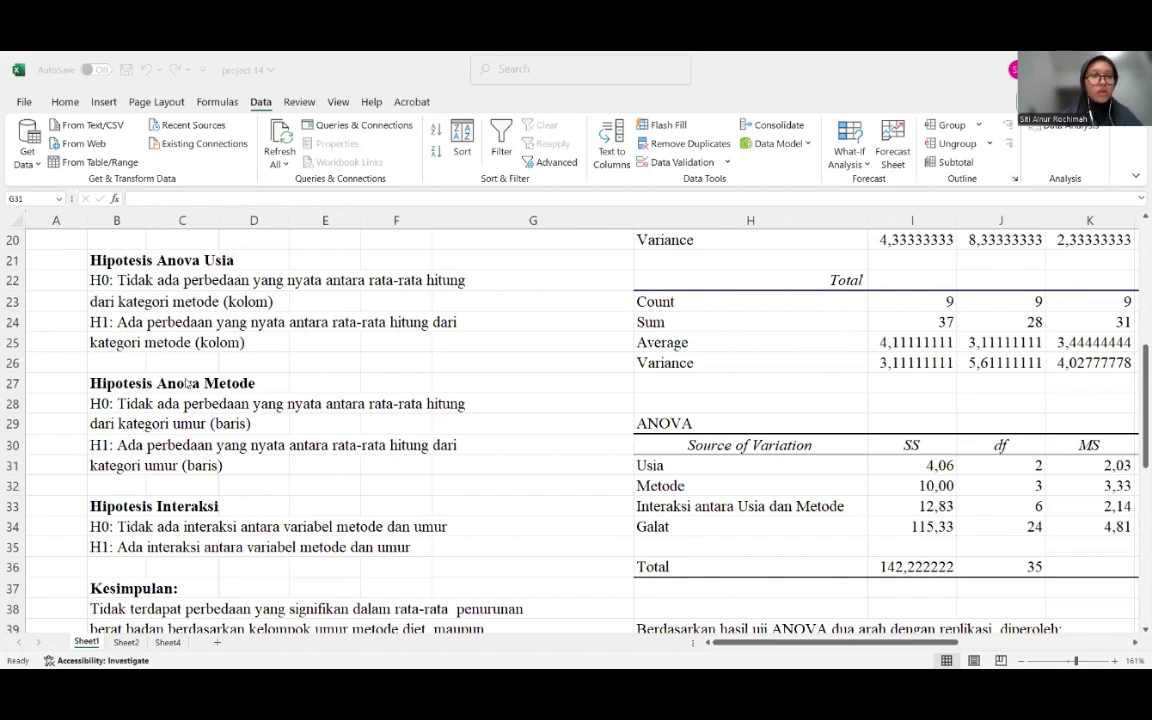
scroll(173, 381, down, 1)
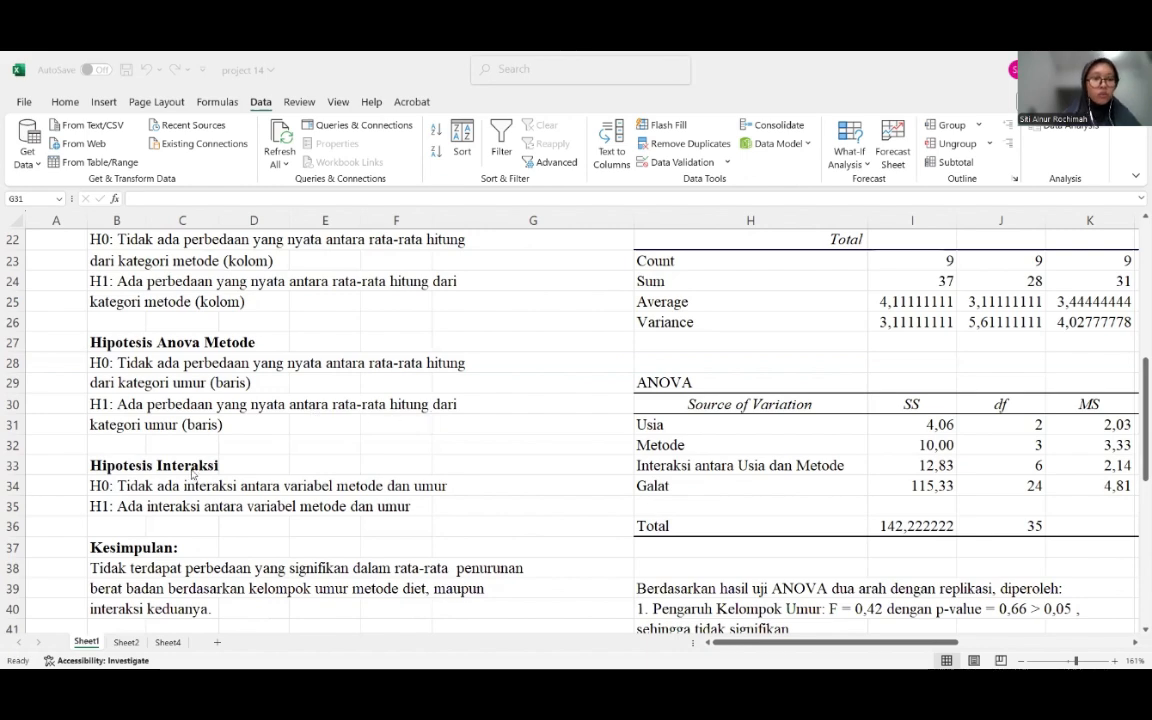
scroll(193, 475, down, 1)
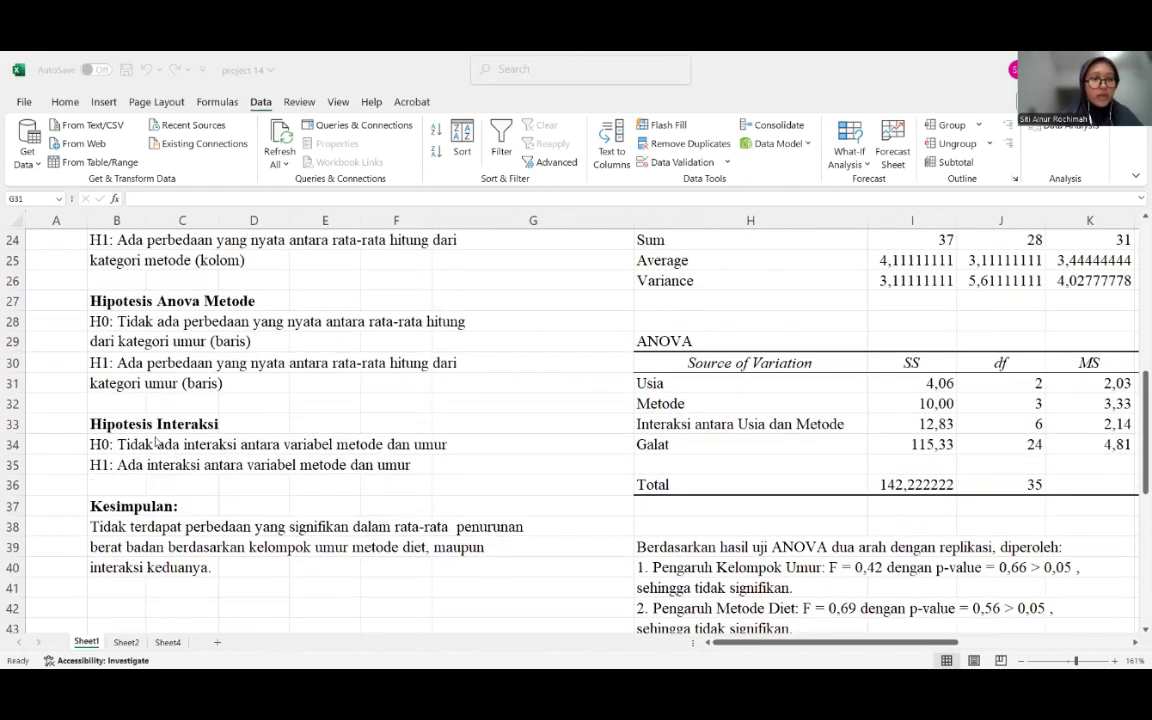